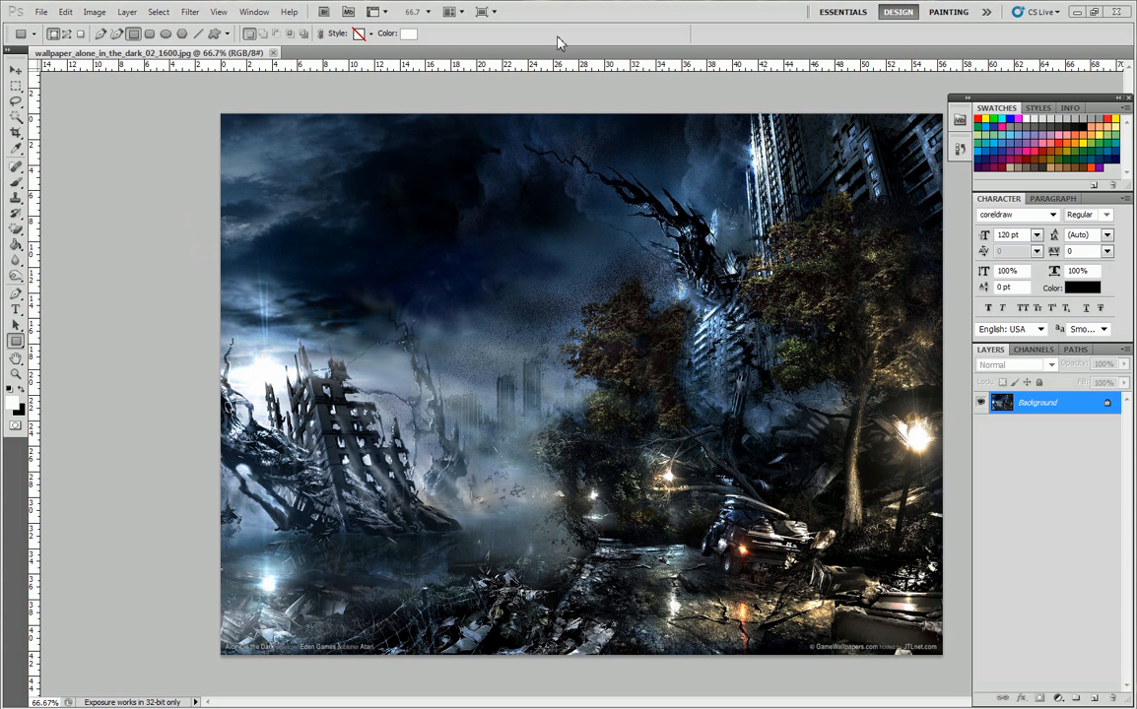
- Create a new RGB document 9 cm wide and 3.8 cm high at 300 pixels/inch with a white background
click(41, 13)
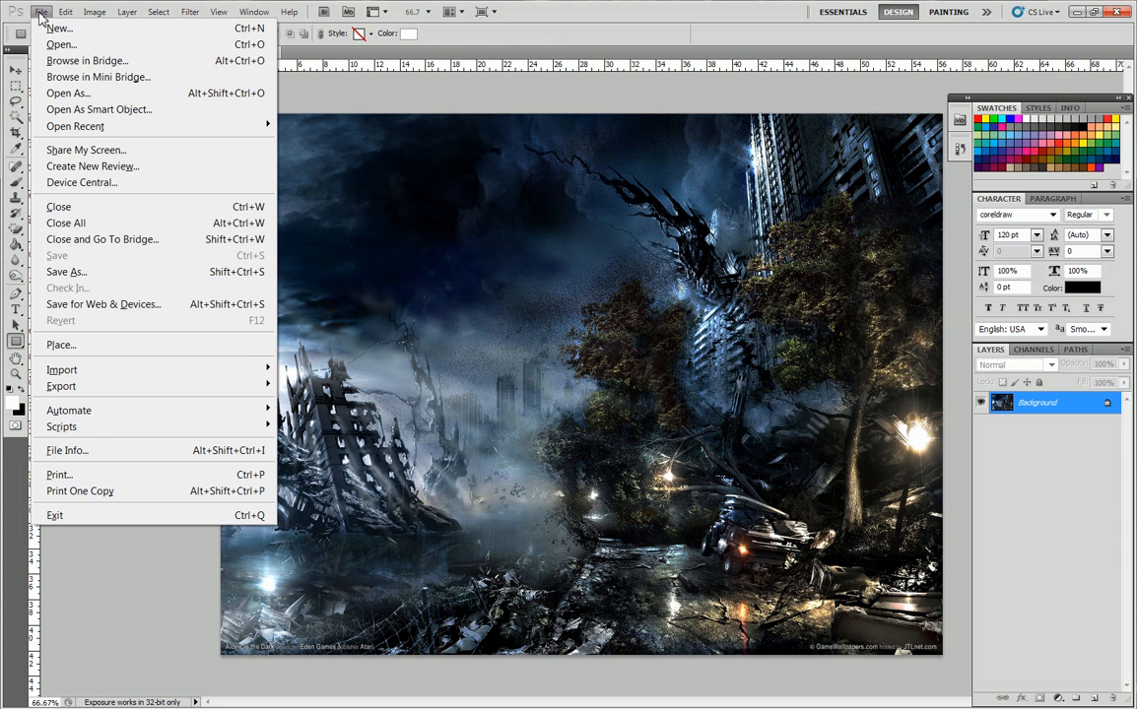
click(58, 27)
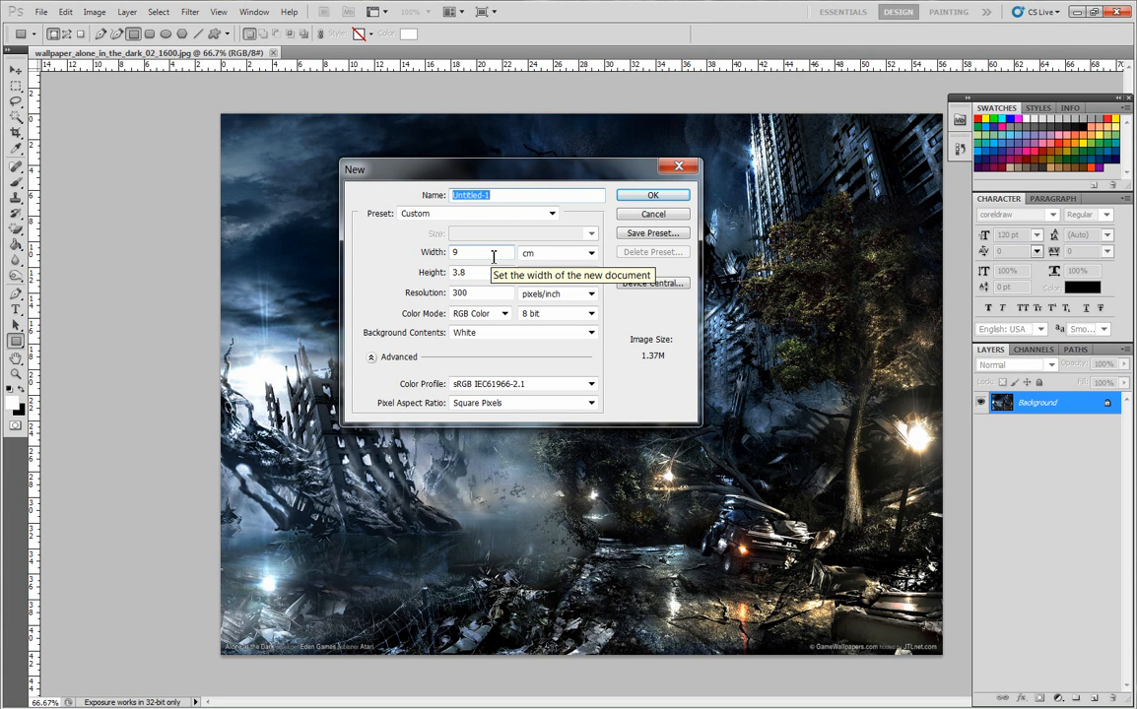
click(490, 256)
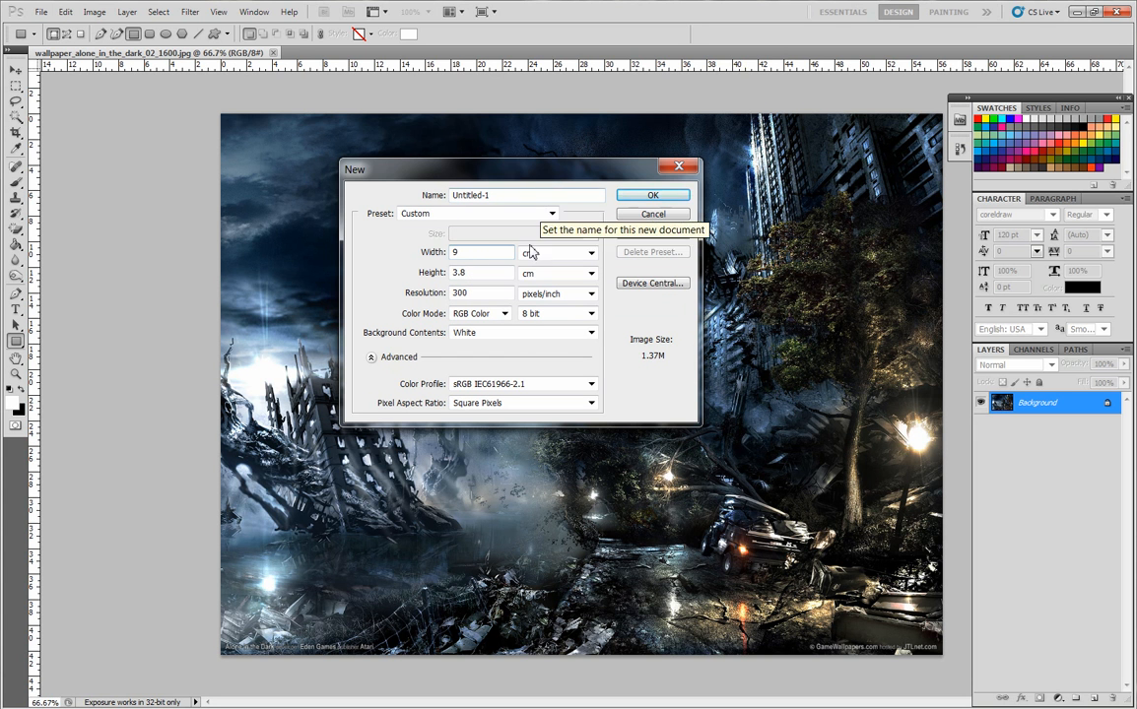
click(498, 273)
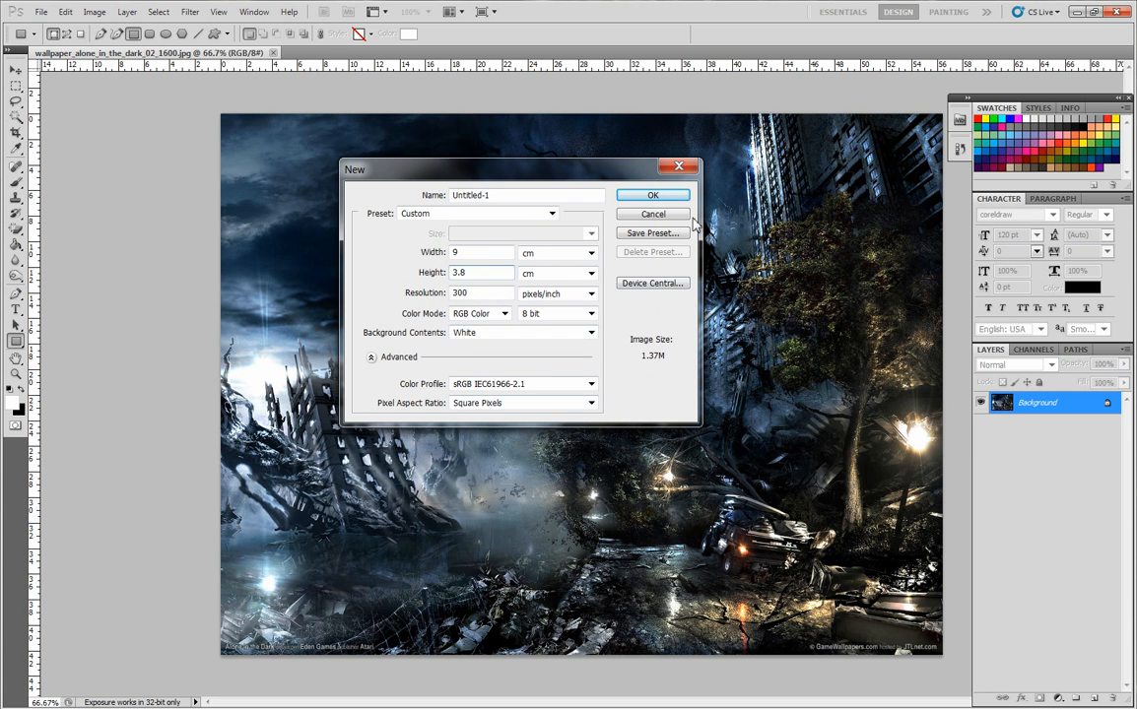
click(652, 194)
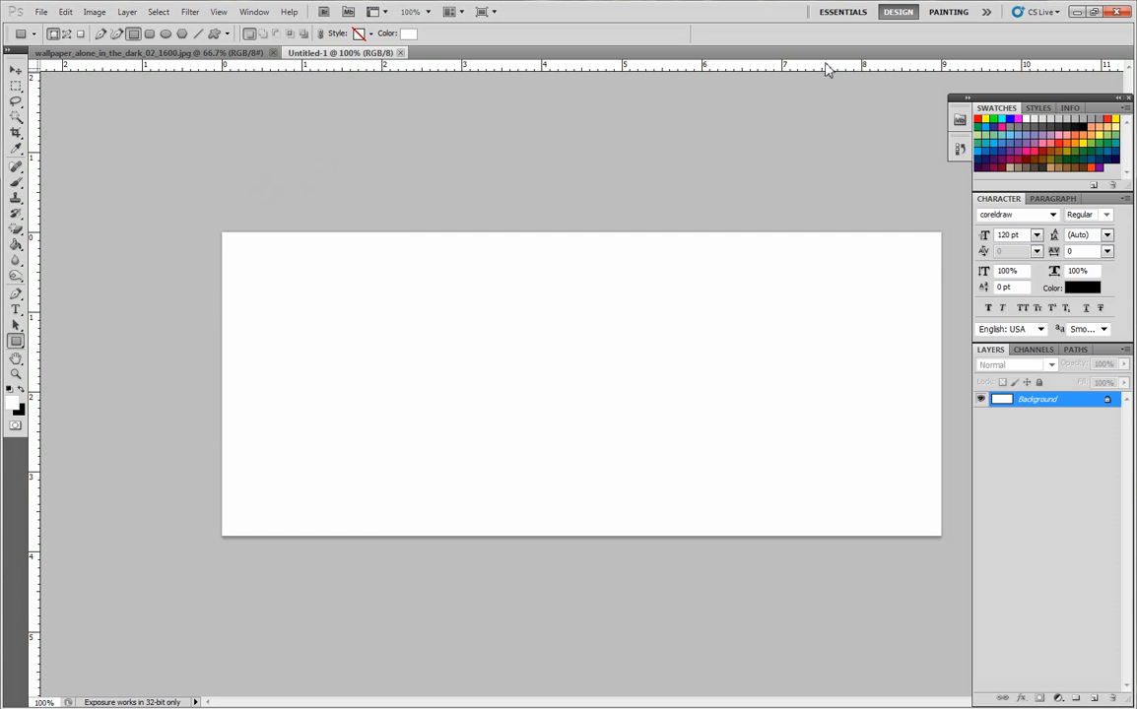
- Check the ruler units in the Units & Rulers preferences and whether ruler display is enabled
click(65, 12)
mouse_move(195, 618)
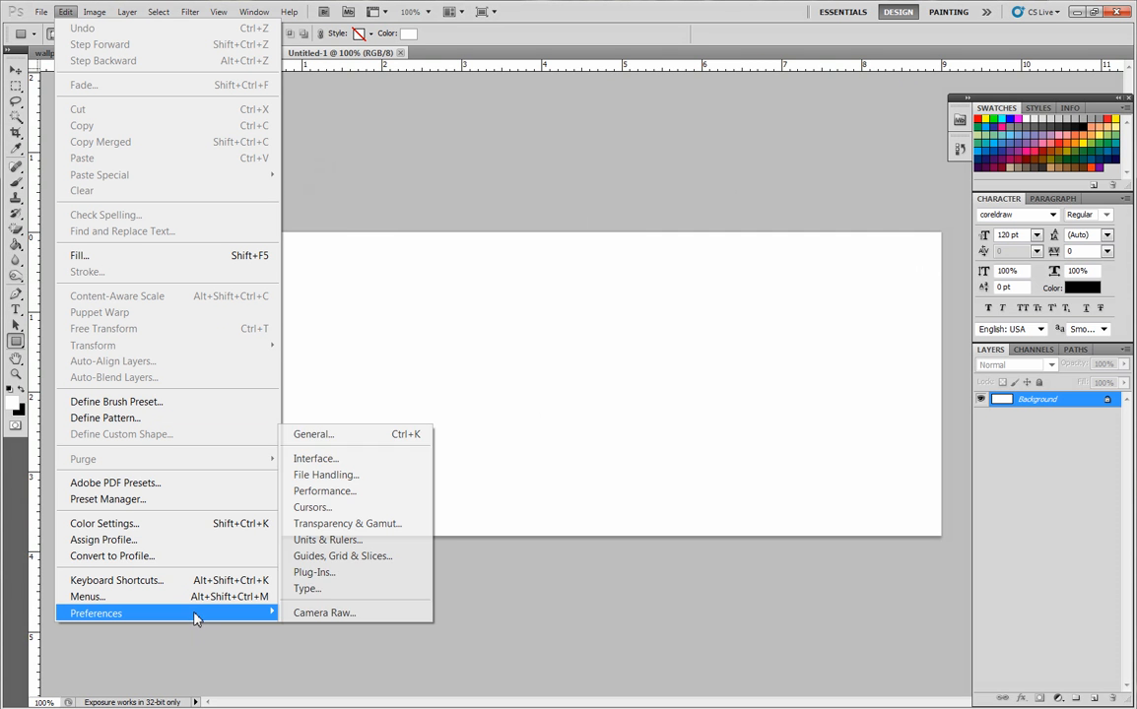
click(322, 437)
click(316, 186)
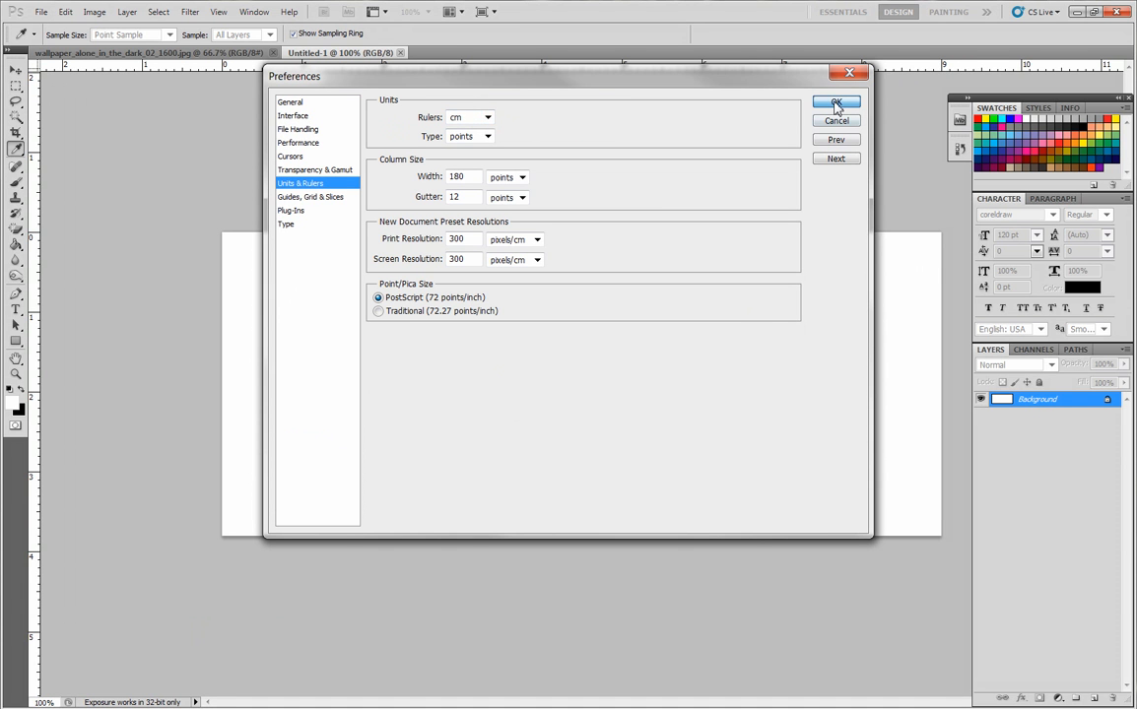
click(837, 102)
key(u)
click(218, 11)
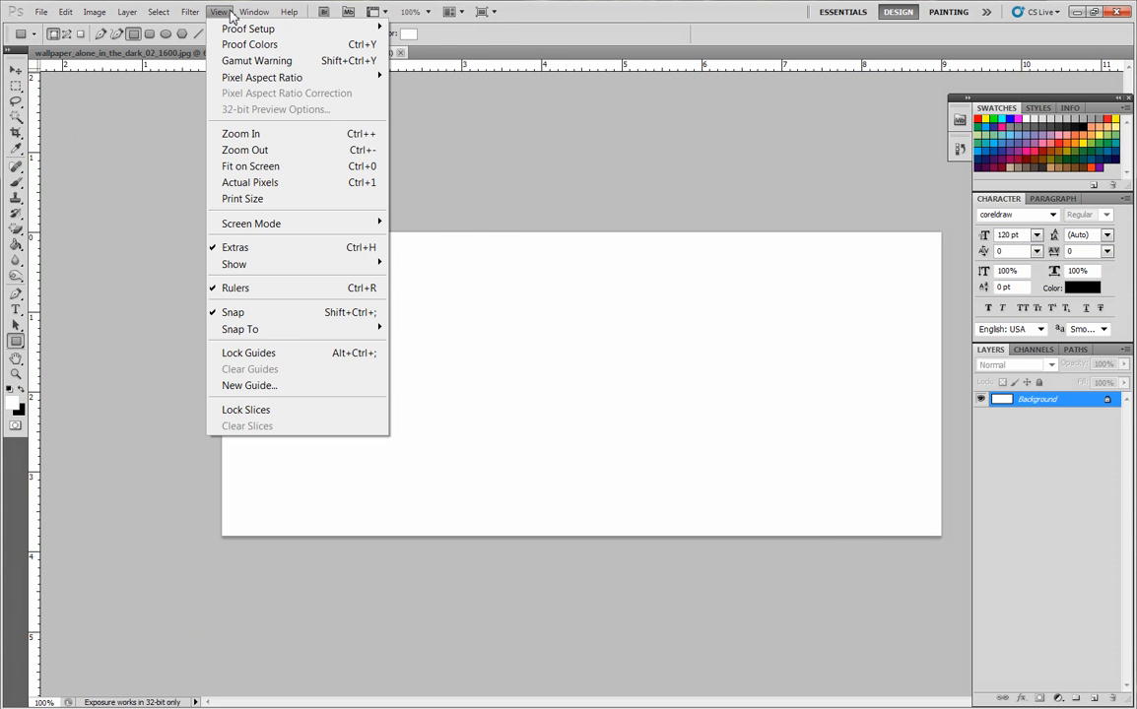
mouse_move(254, 12)
mouse_move(282, 49)
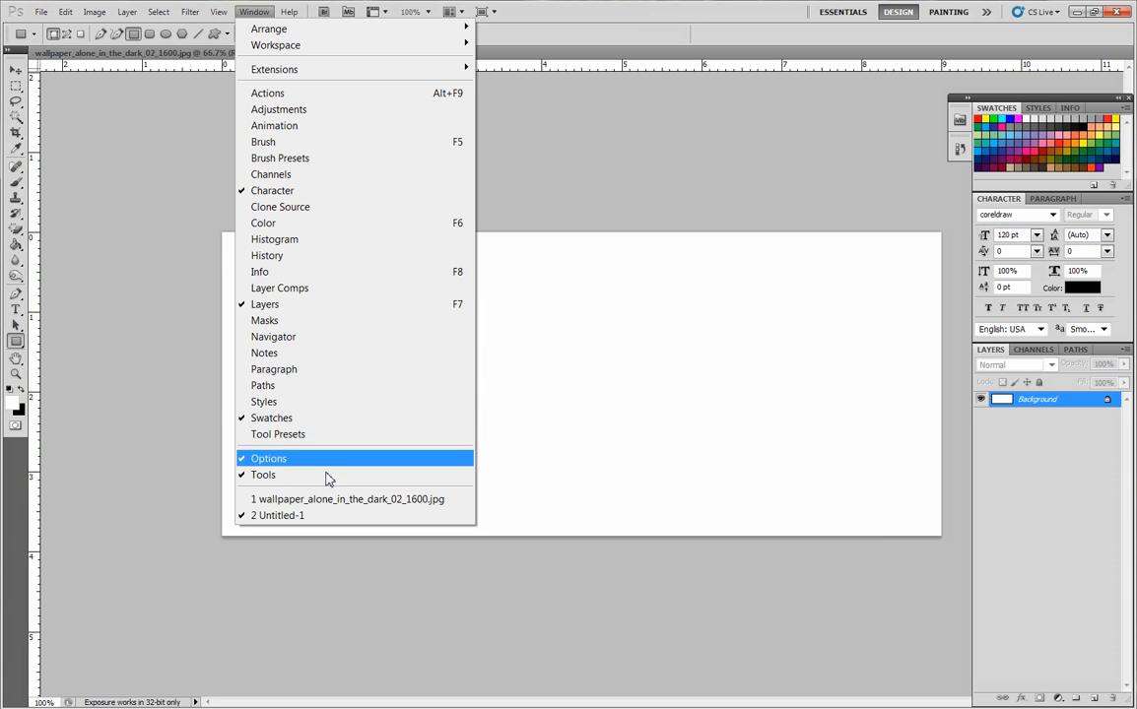
mouse_move(217, 11)
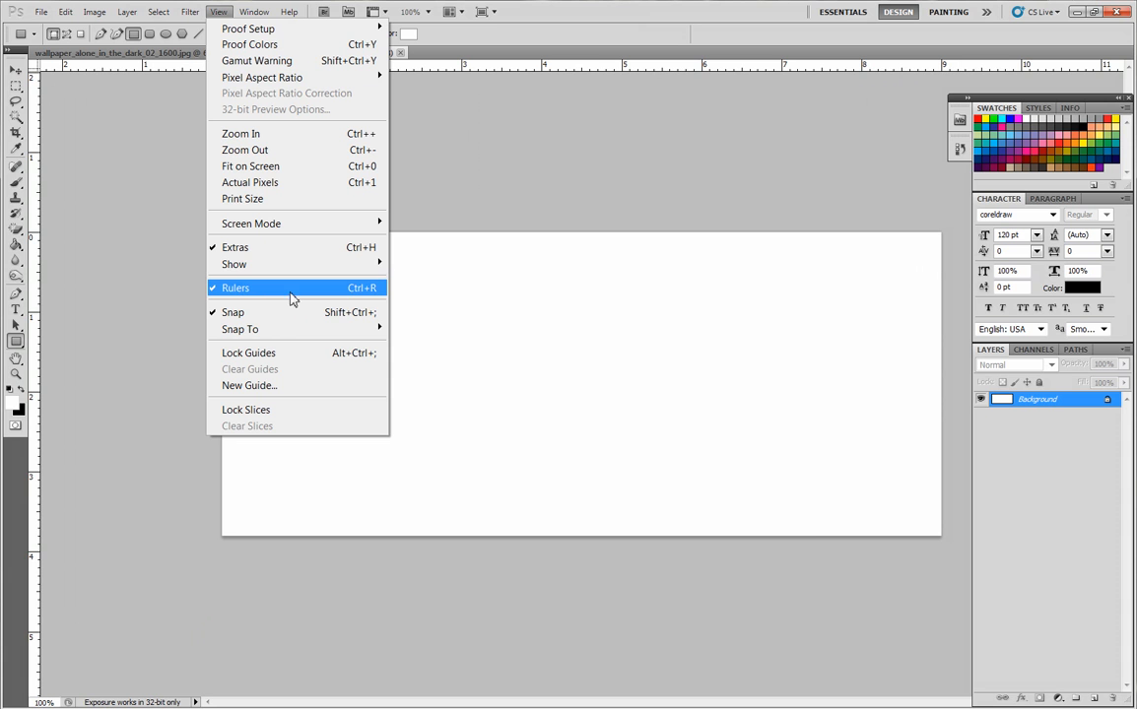
click(598, 38)
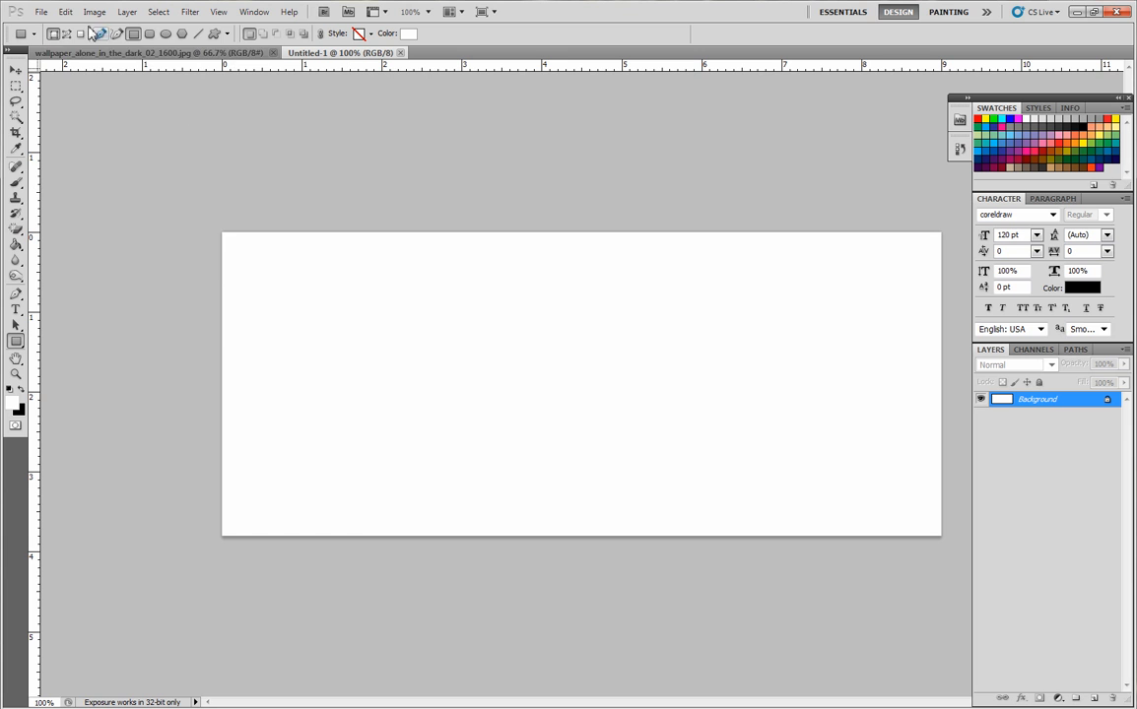
- Review the new document's pixel dimensions, document size and resolution in Image Size without changing them
click(93, 12)
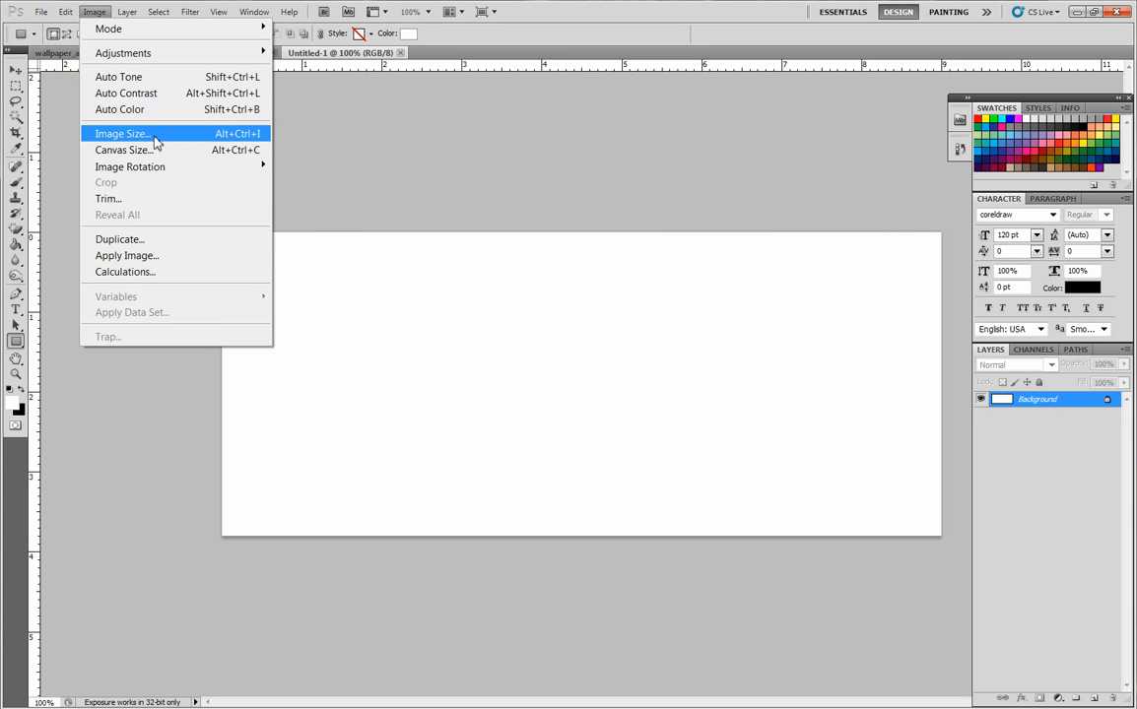
click(140, 132)
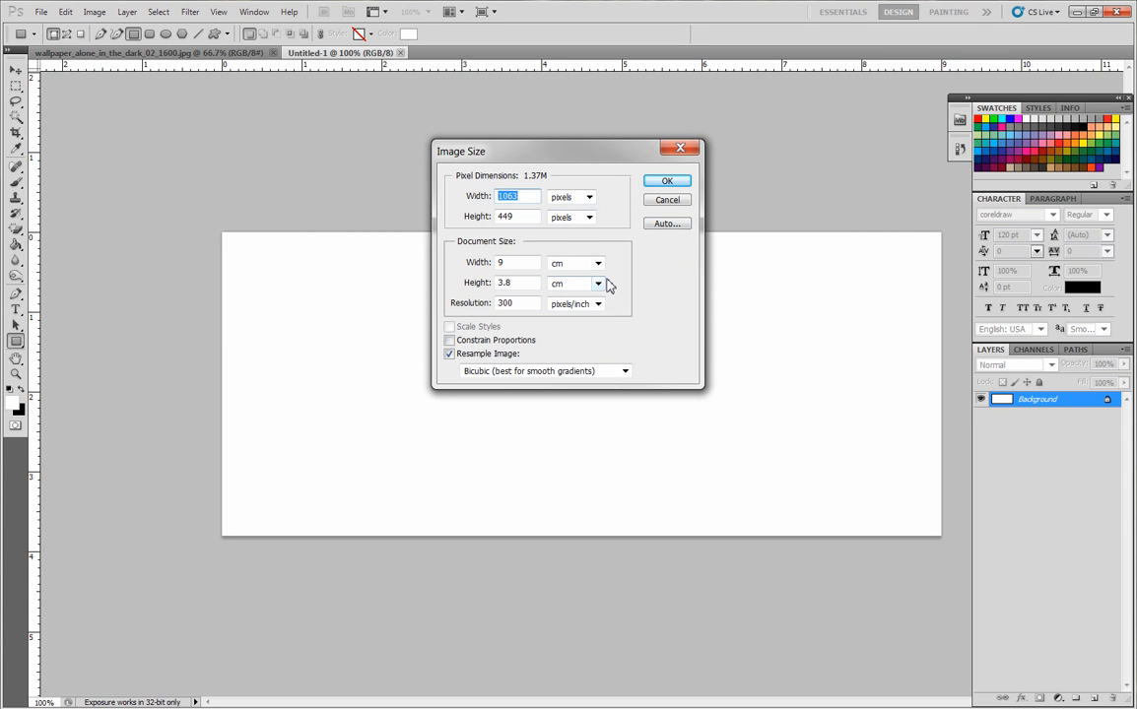
click(528, 198)
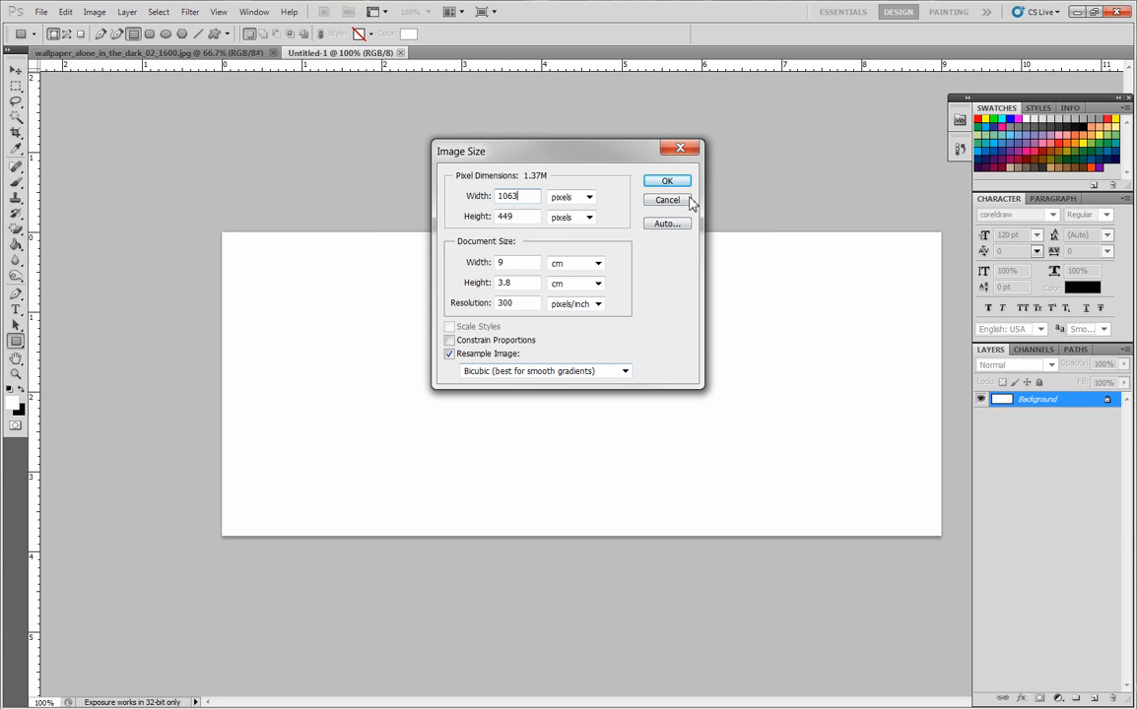
click(676, 186)
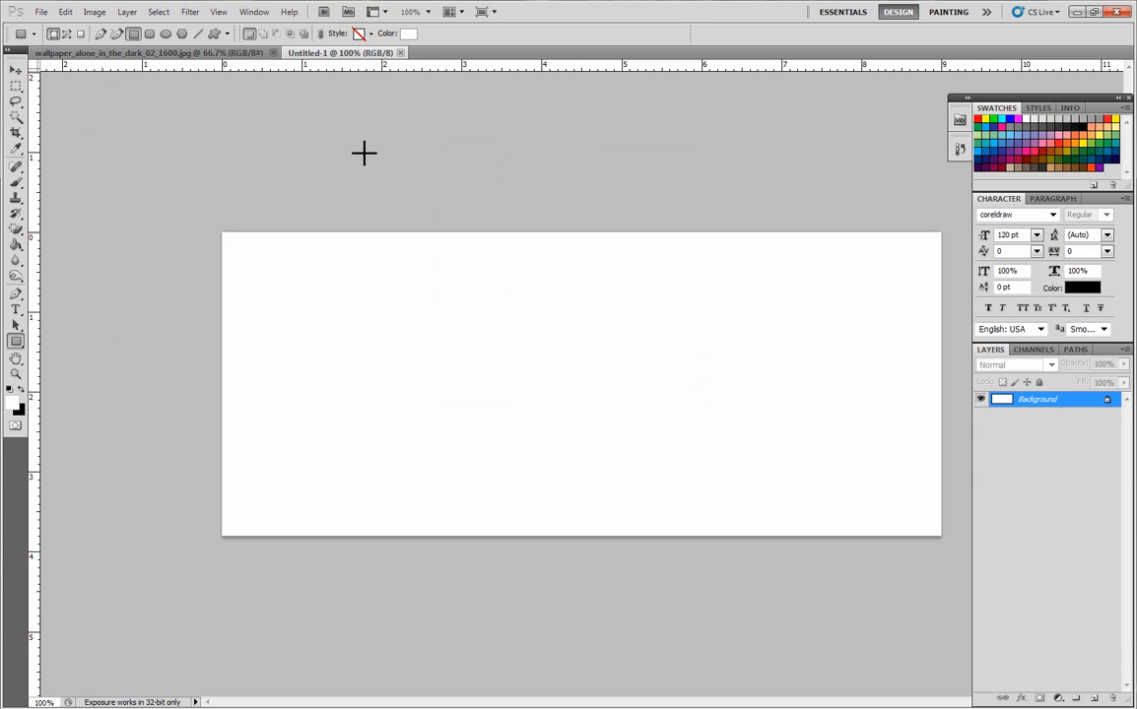
- Set the shape colour to black (000000) and select the Line tool, keeping black as the foreground colour
click(408, 35)
drag(493, 553, 559, 611)
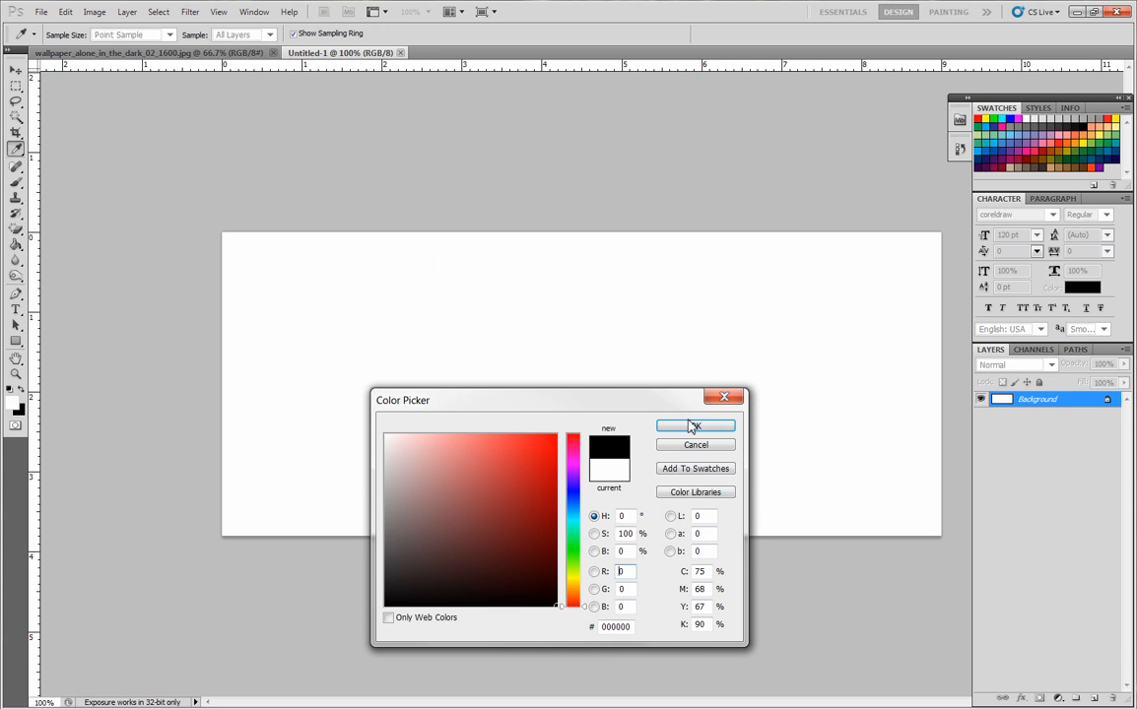
click(693, 428)
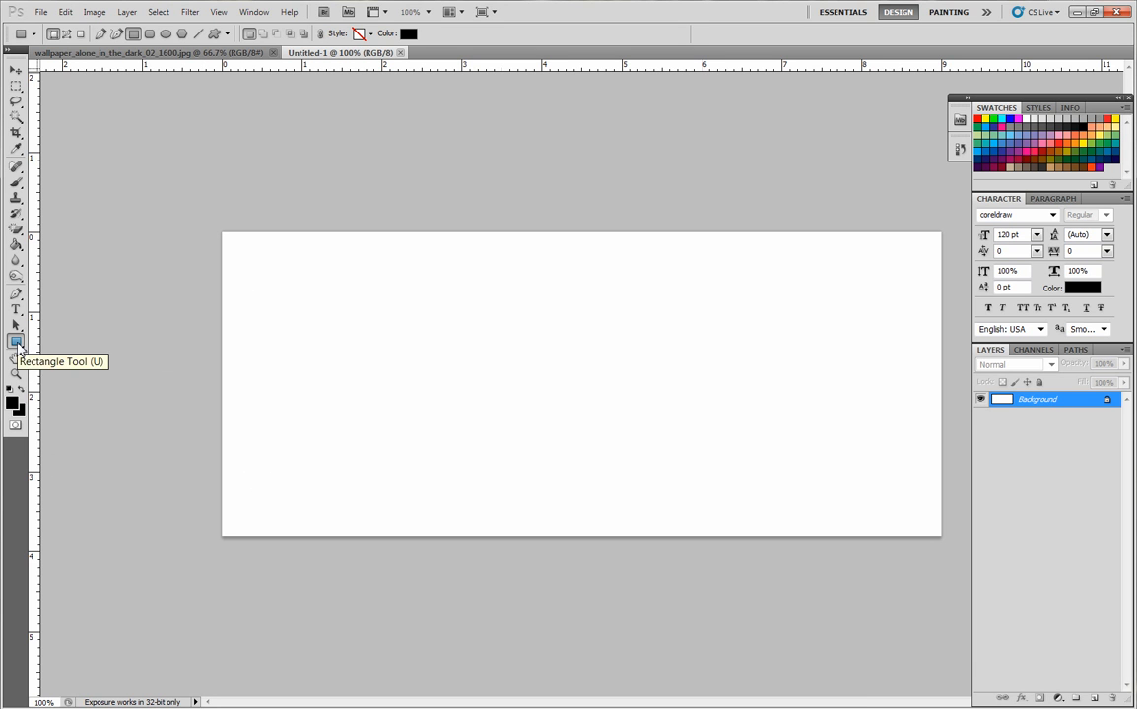
right_click(17, 343)
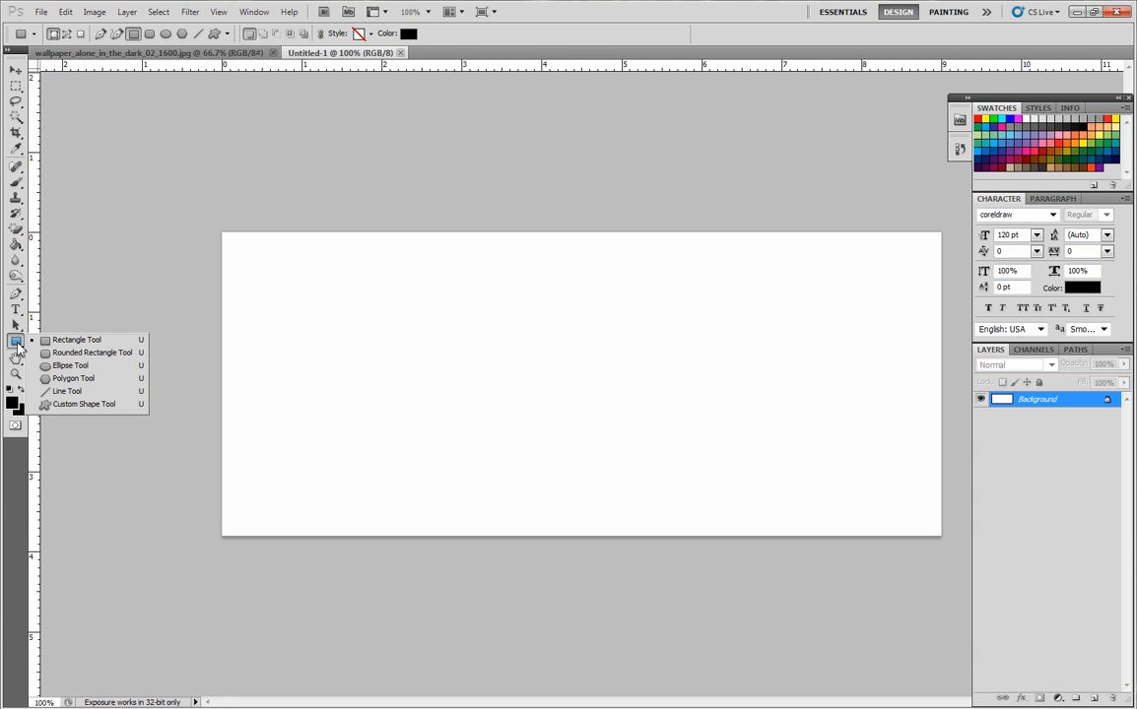
click(85, 394)
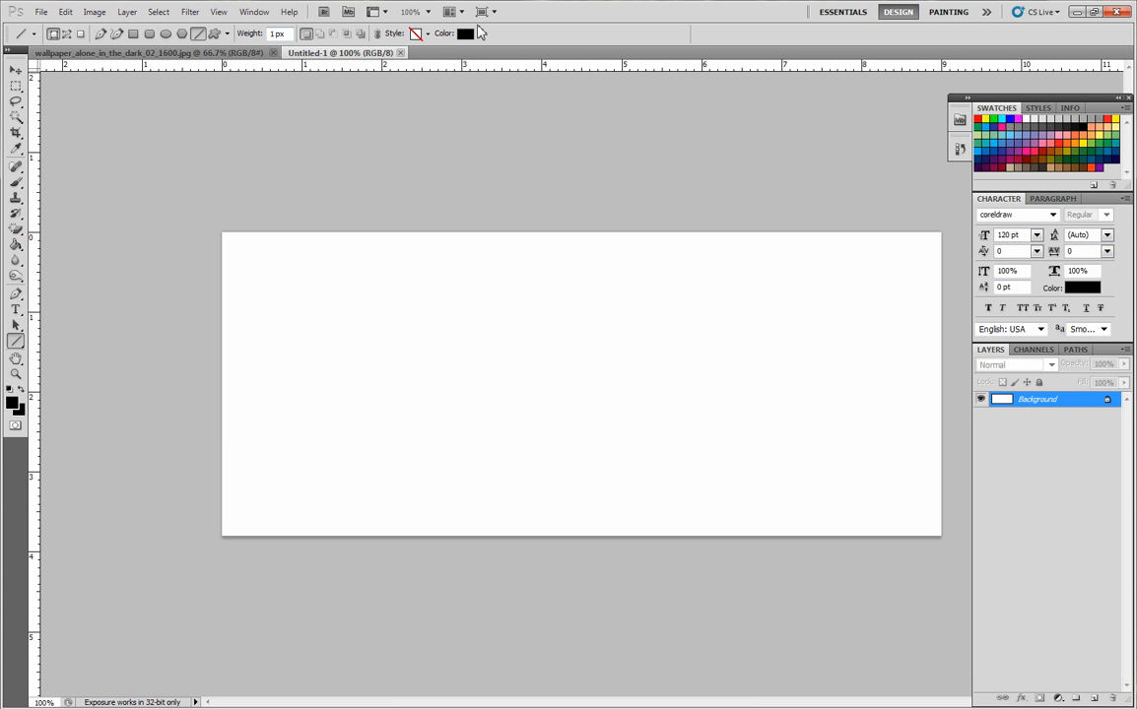
click(17, 406)
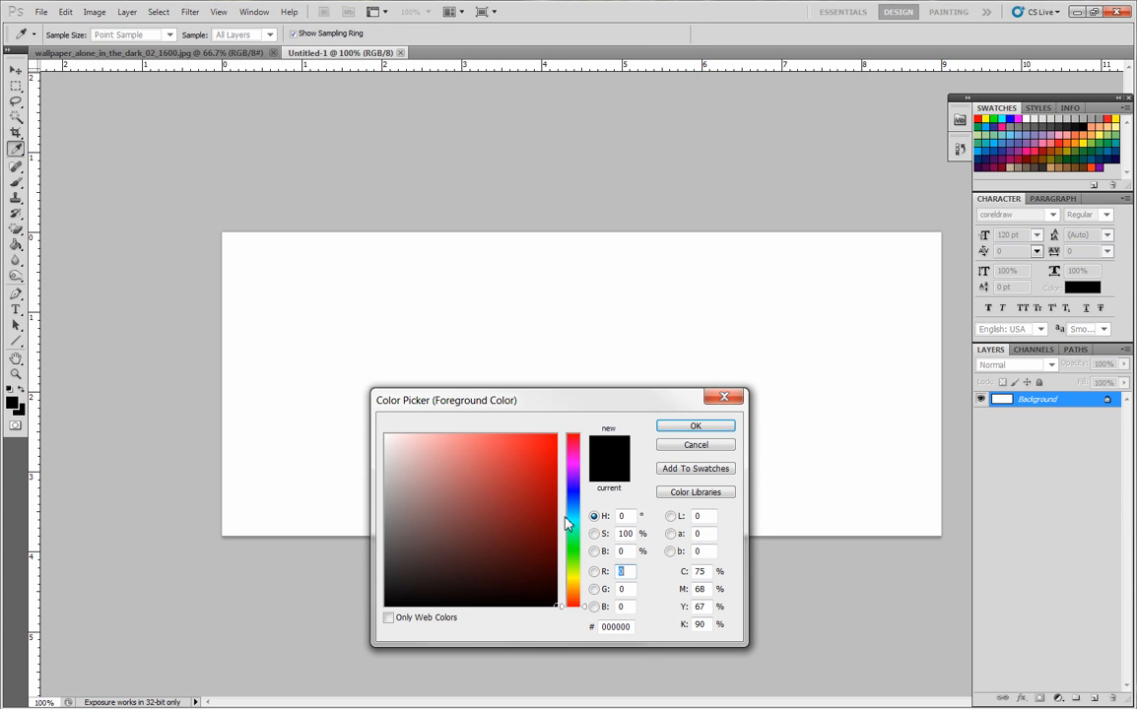
click(695, 428)
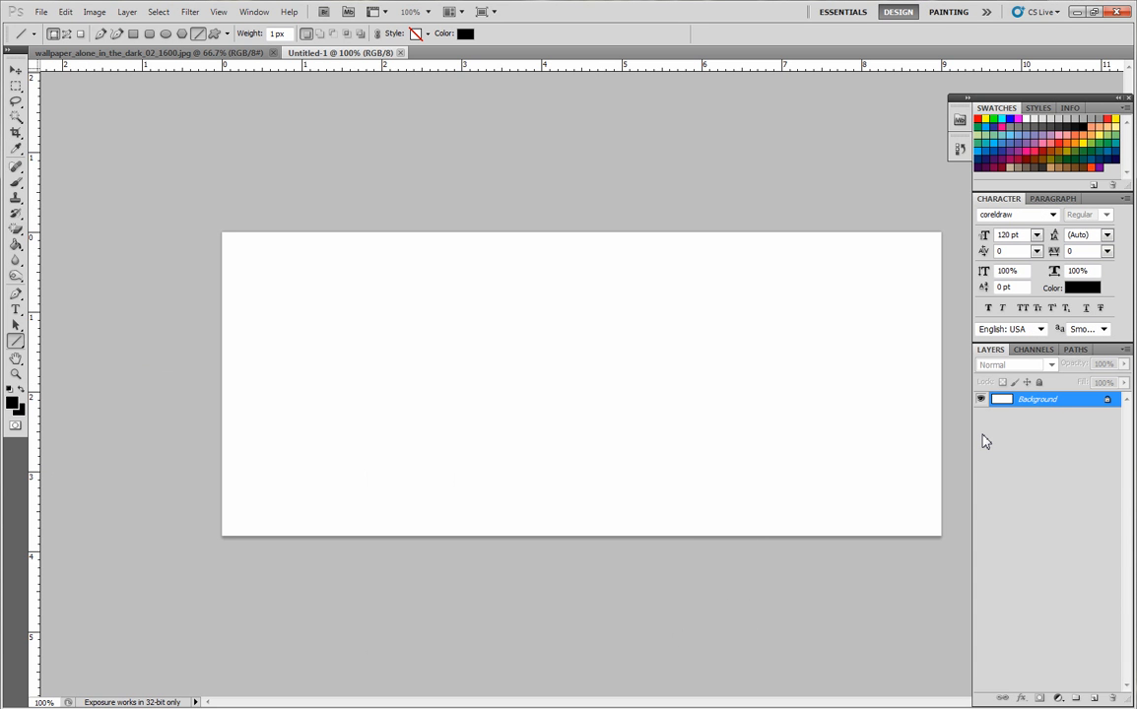
- Add a new empty layer above the Background with the default settings
click(127, 12)
mouse_move(147, 28)
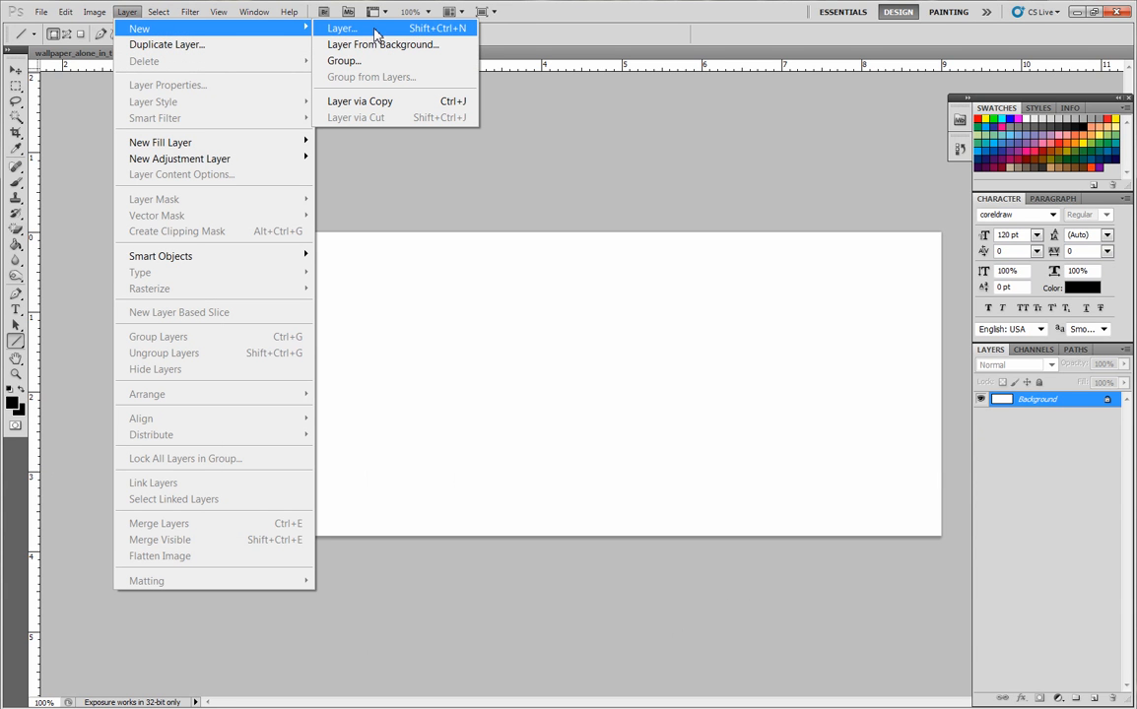
click(376, 29)
click(678, 223)
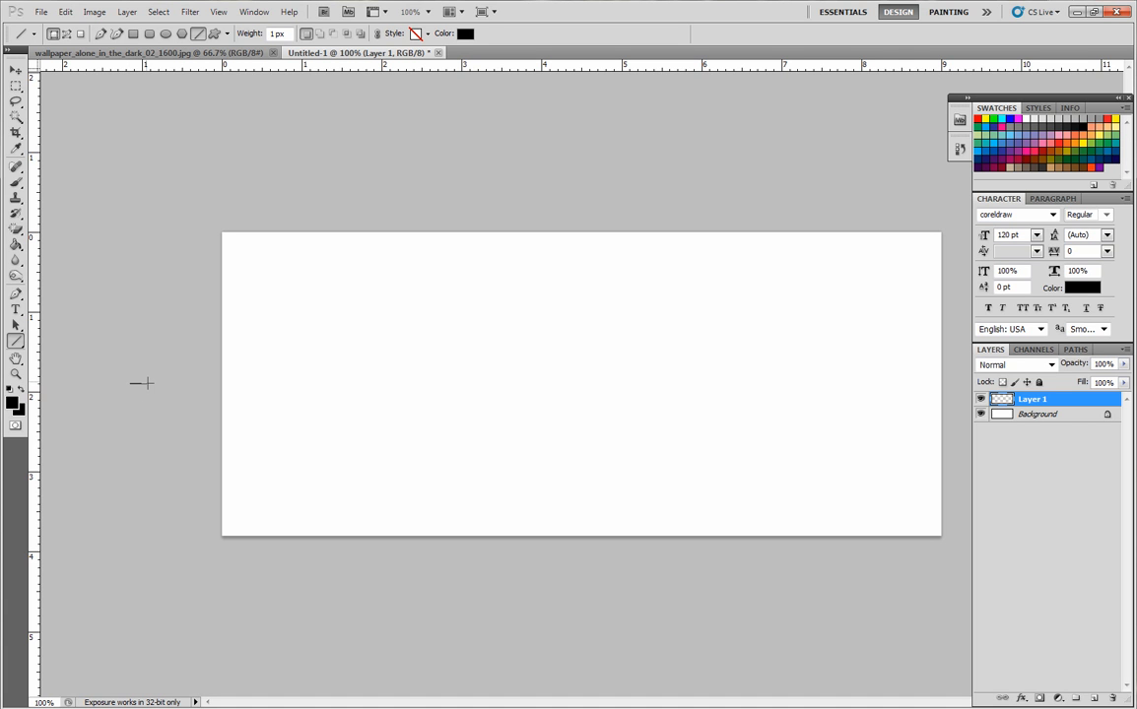
- Draw 1 px black lines across the canvas: horizontals at about 1.9 and 0.95 cm down, and a vertical at about 8.5 cm
drag(258, 391, 966, 446)
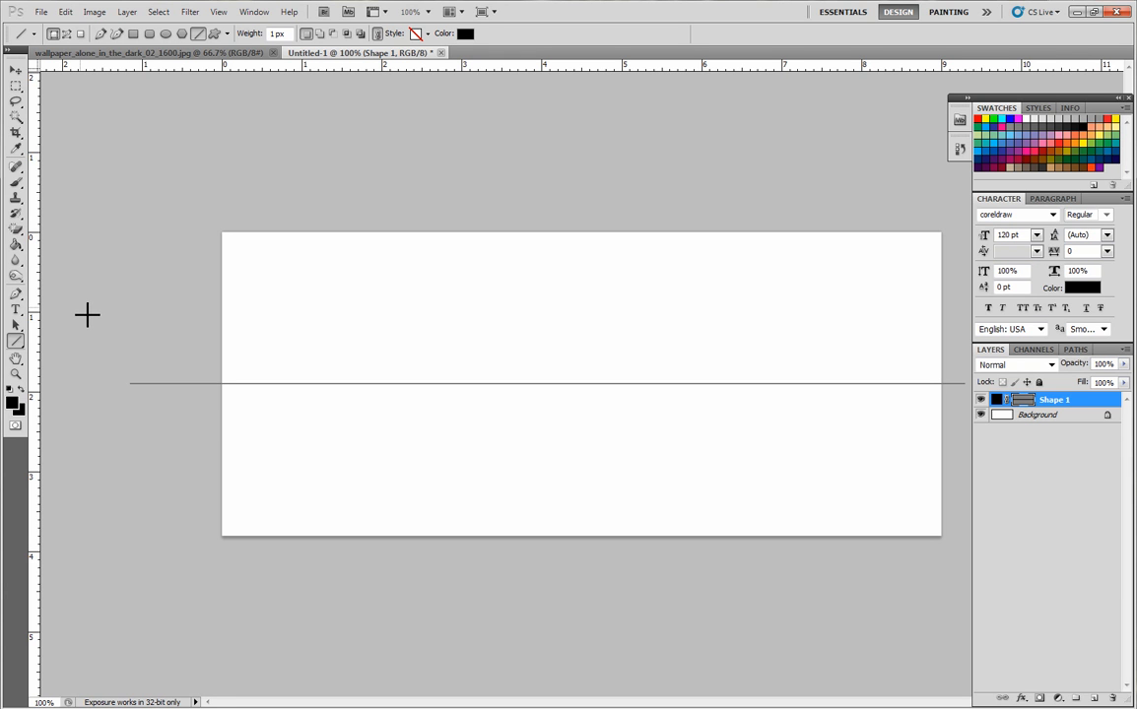
drag(81, 307, 959, 363)
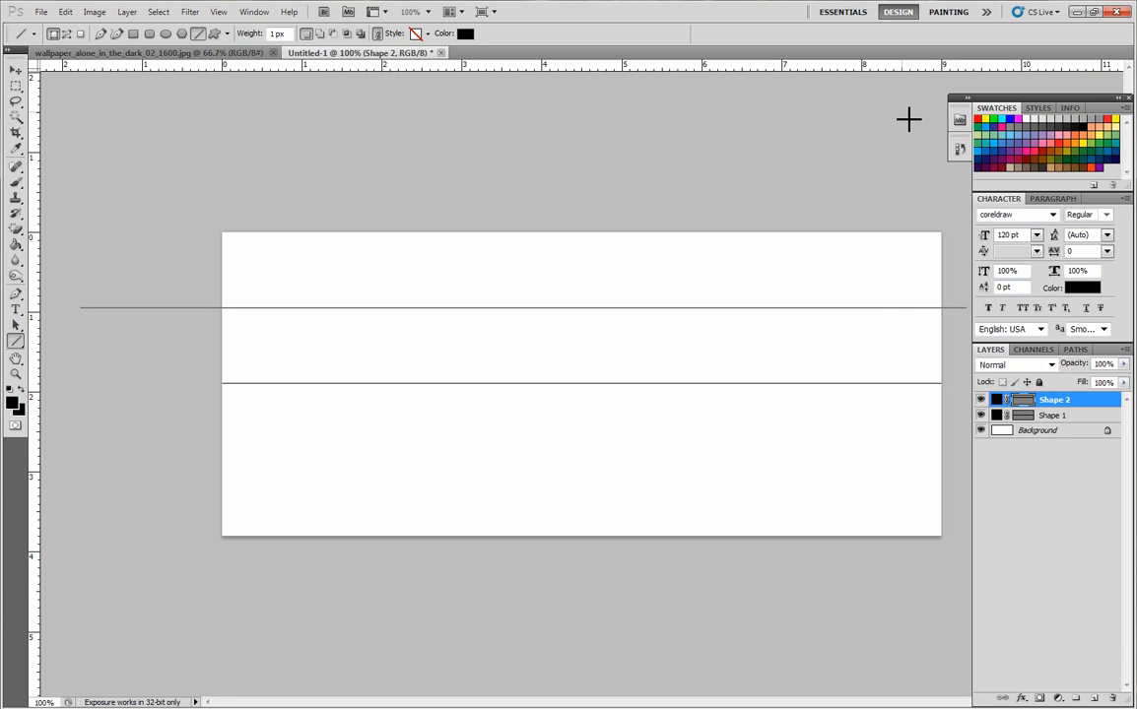
drag(901, 113, 904, 642)
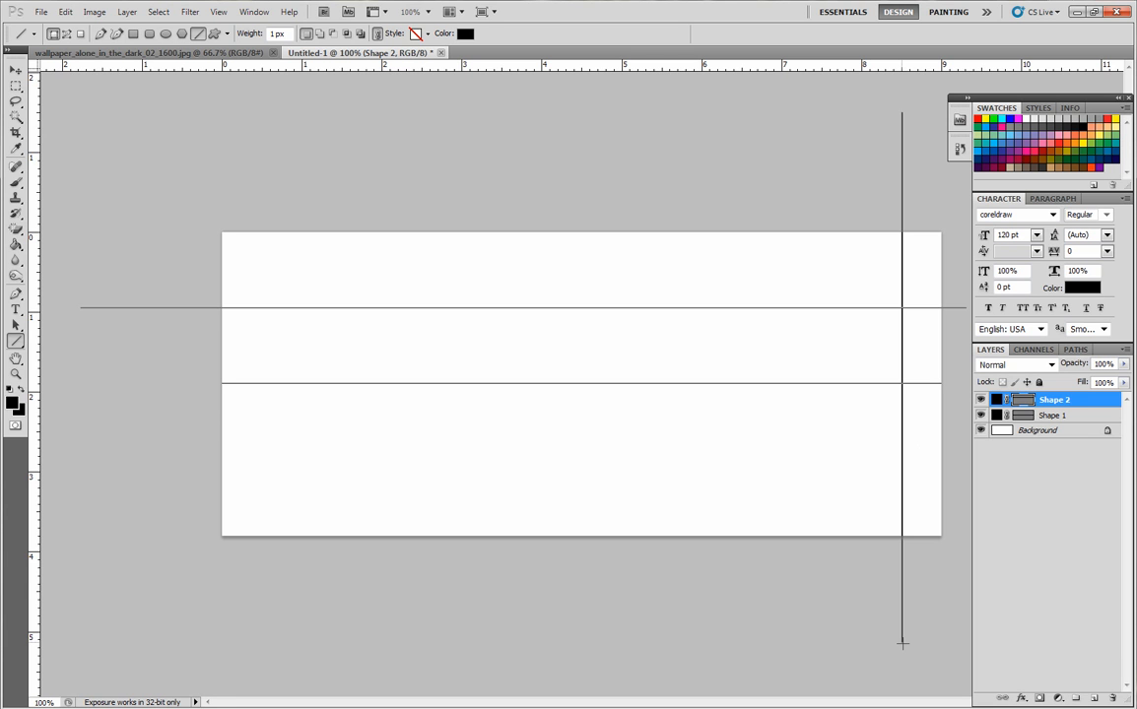
drag(901, 642, 901, 642)
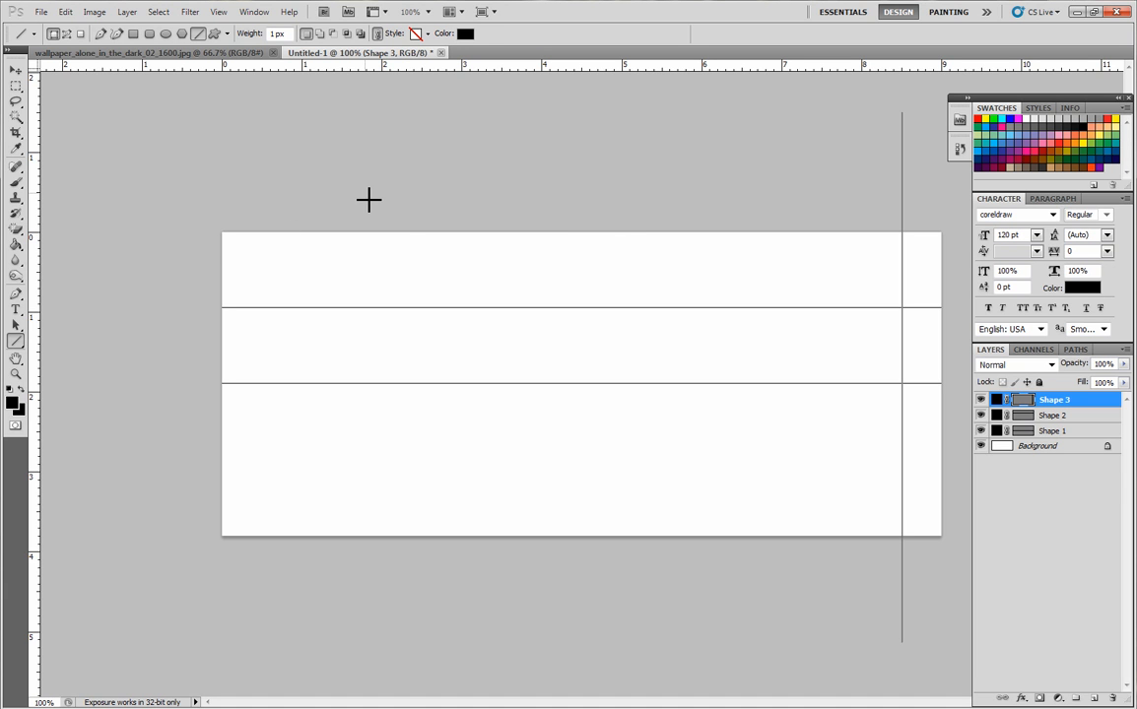
- In the wallpaper image, marquee-select a wide, low strip reaching from the ruined building to the street light beside the car
click(138, 55)
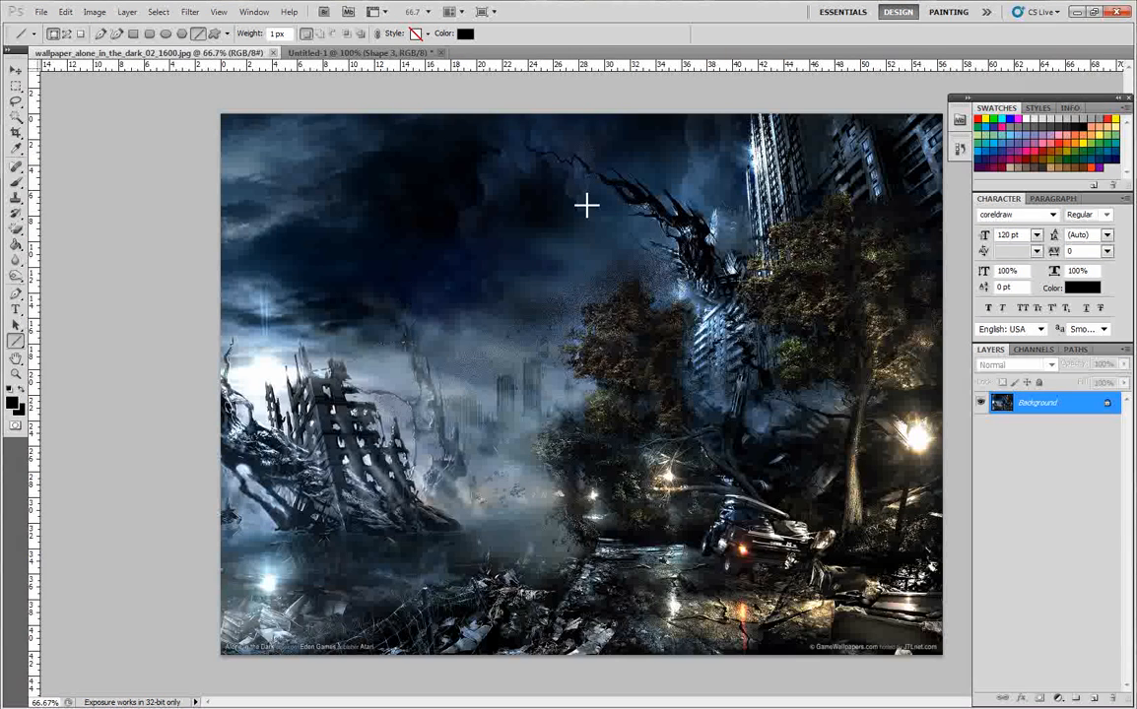
click(382, 54)
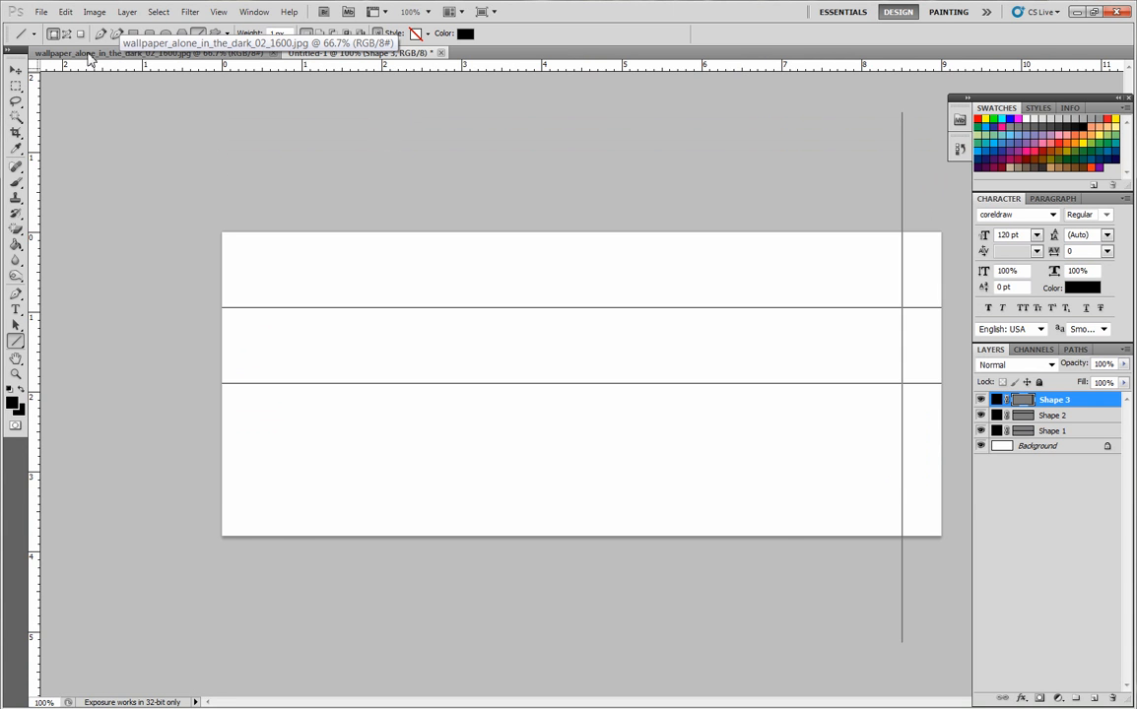
click(83, 54)
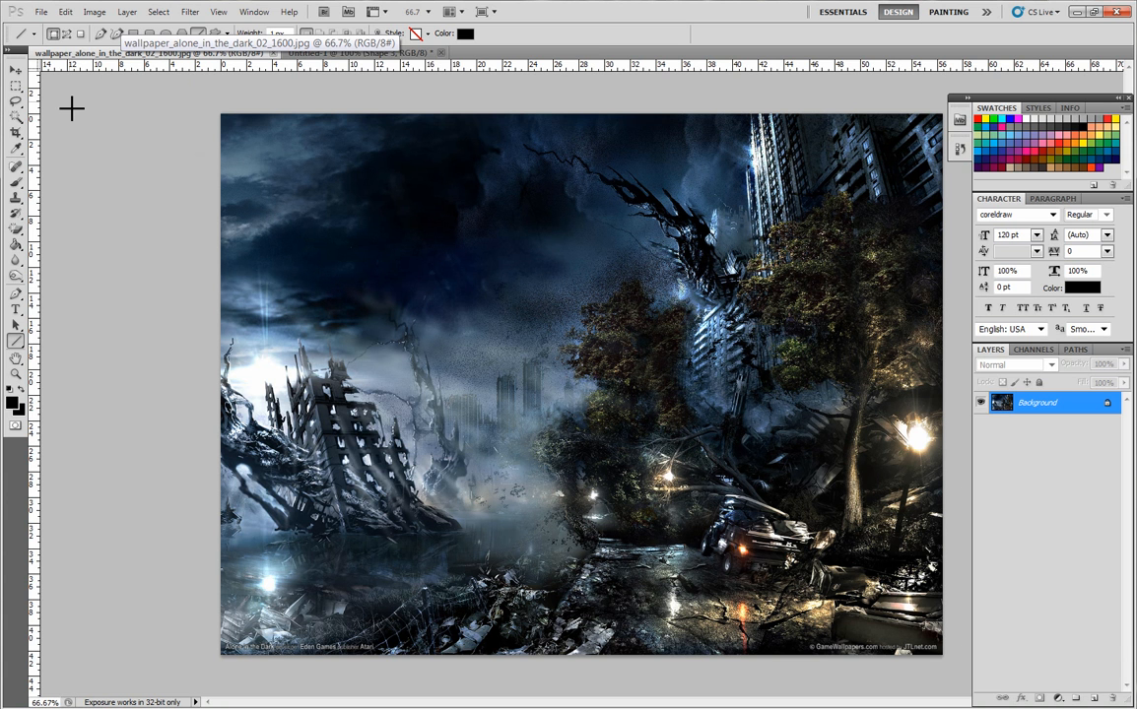
click(15, 86)
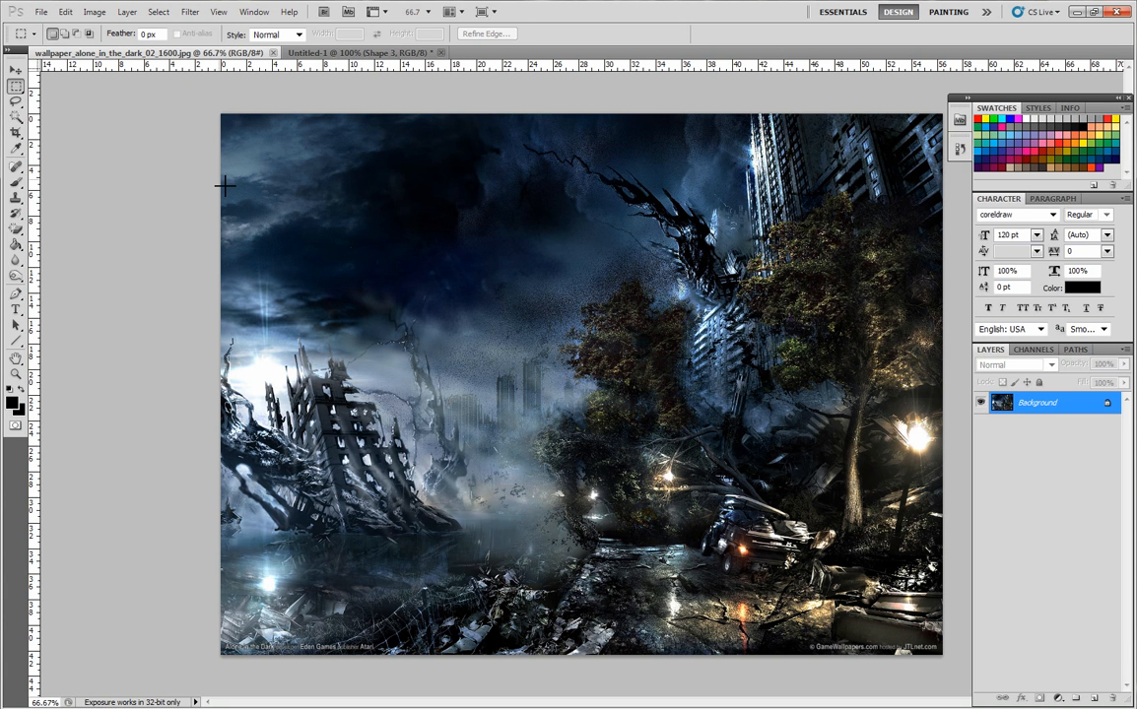
drag(225, 261, 459, 345)
drag(527, 366, 660, 346)
click(574, 471)
drag(601, 495, 696, 542)
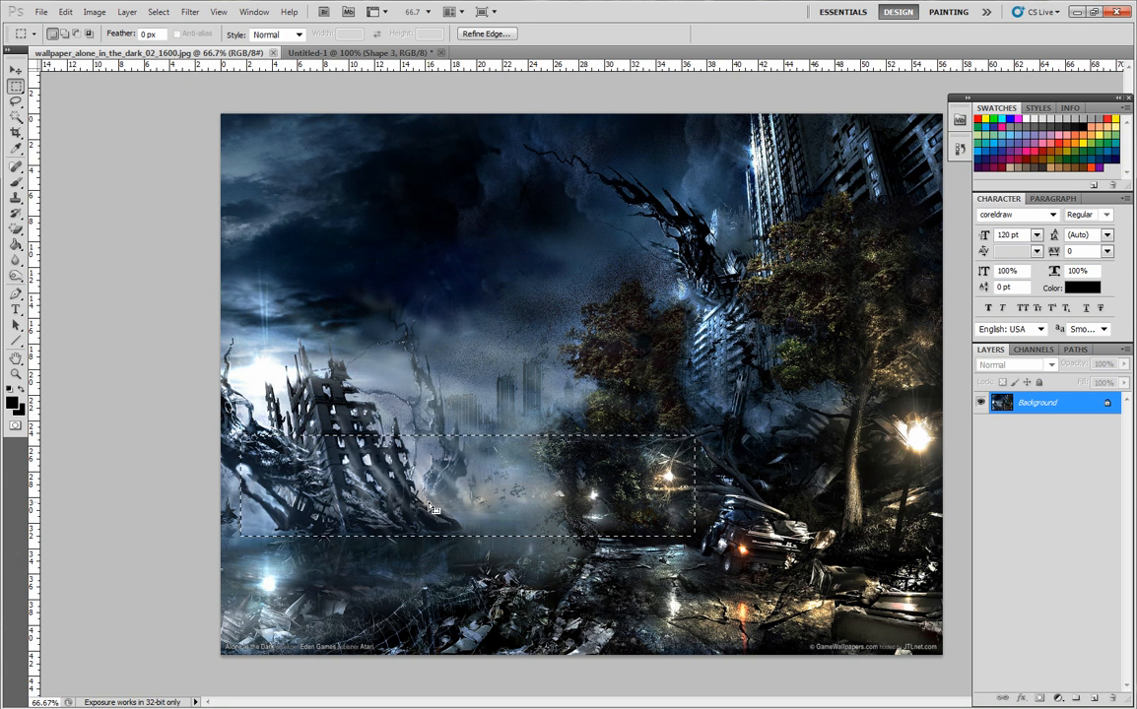
- Return to the Untitled-1 document and add a new empty layer directly above the Background
click(340, 53)
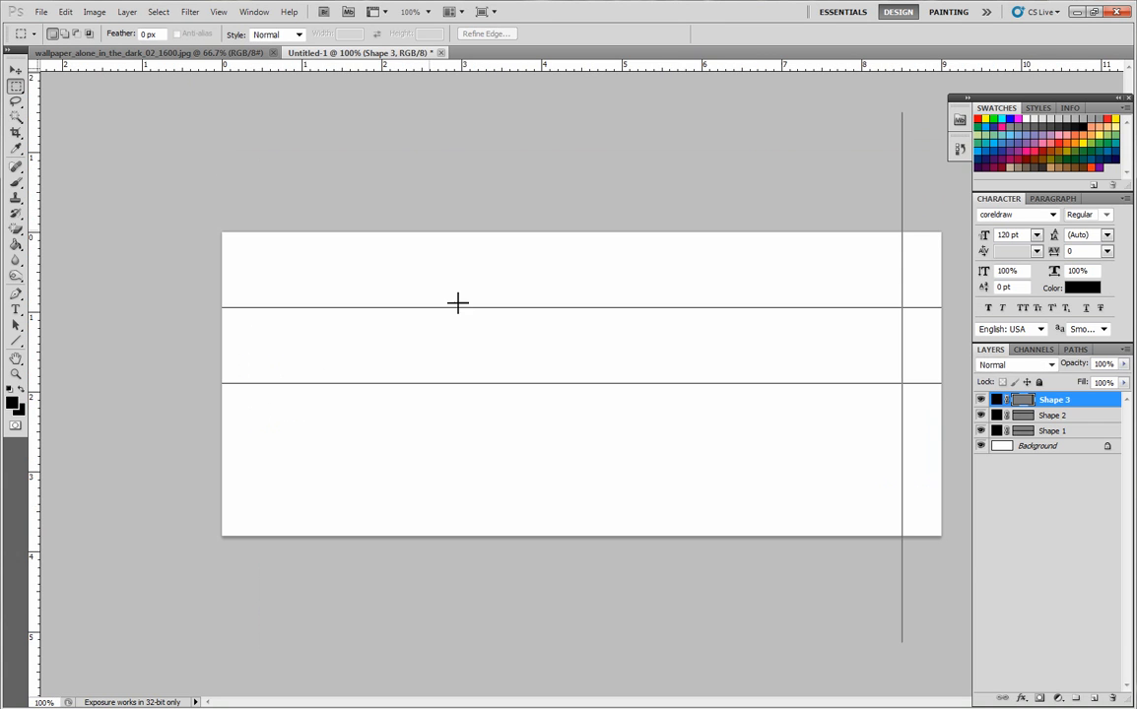
click(1005, 450)
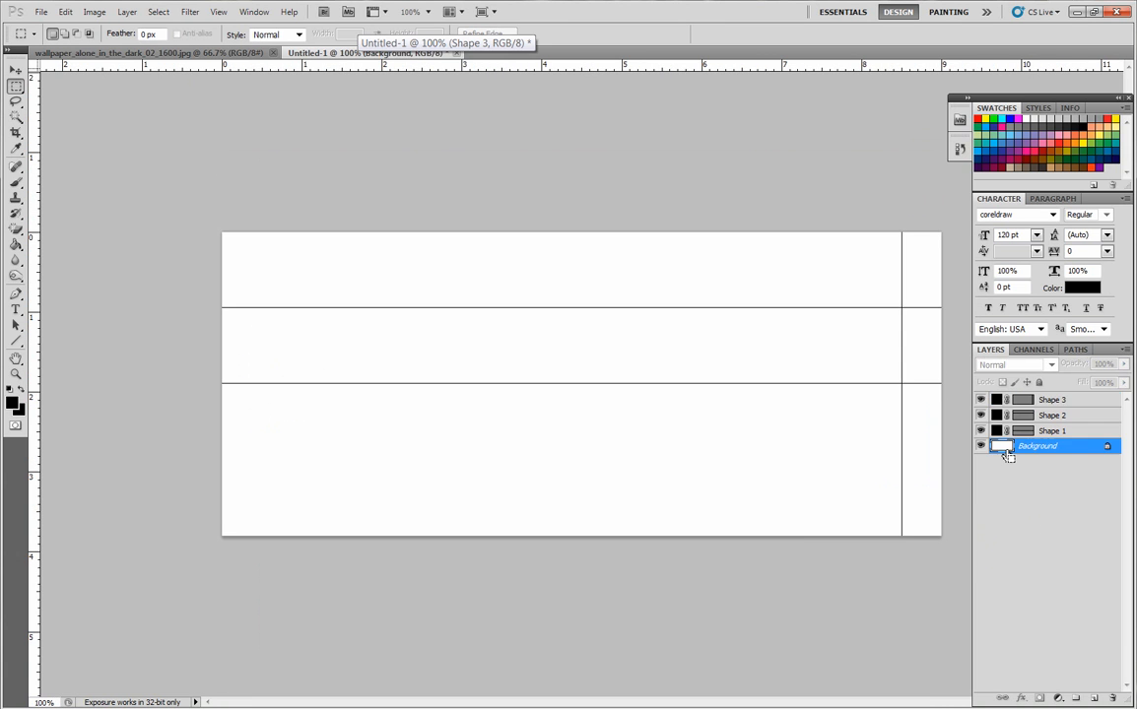
key(ctrl+shift+n)
key(Return)
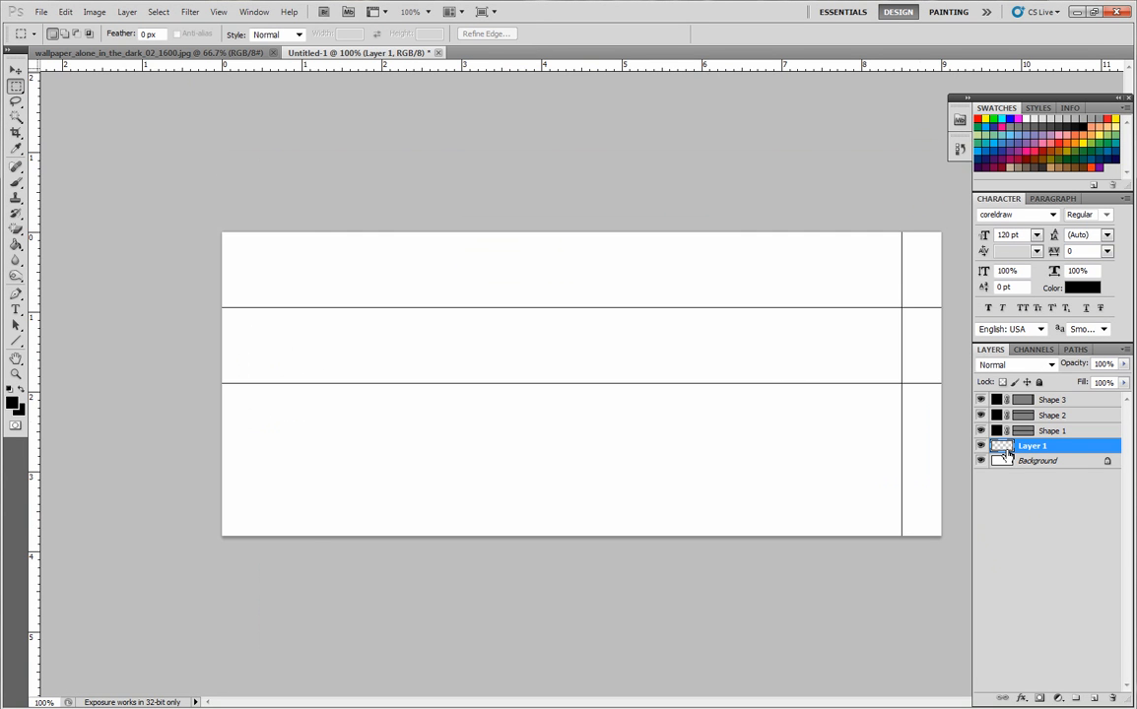
- Paste the copied wallpaper strip and move it into the canvas's upper-left corner, against the vertical line and the lower horizontal line
click(127, 12)
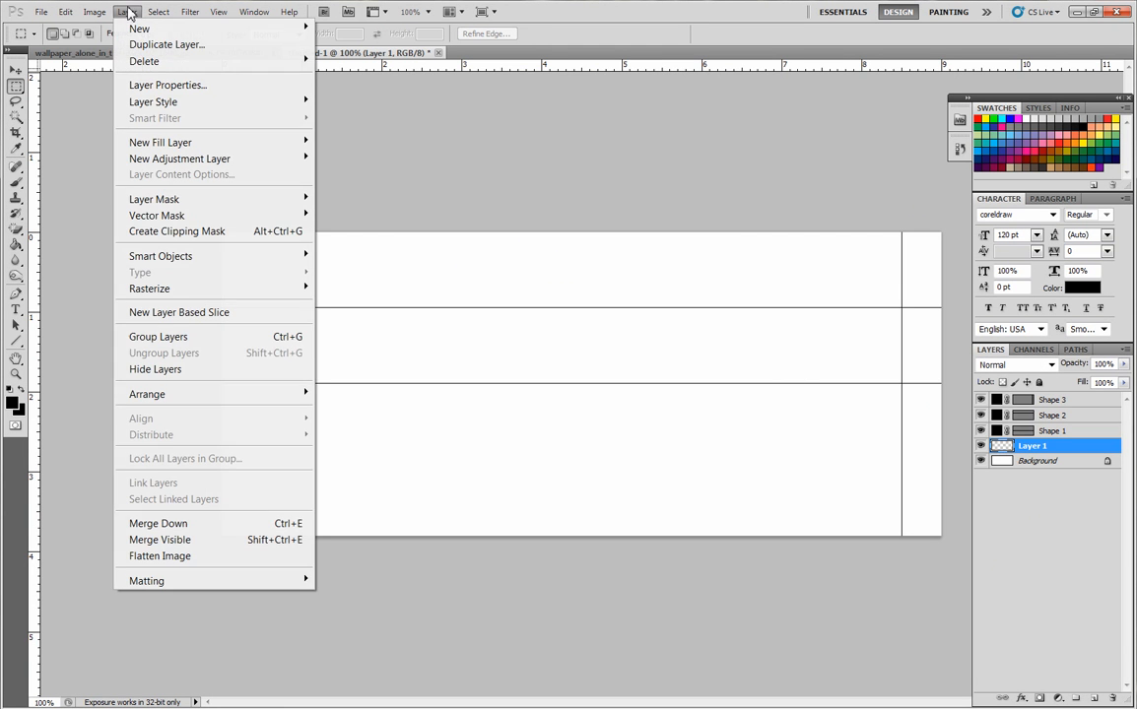
click(127, 12)
key(ctrl+v)
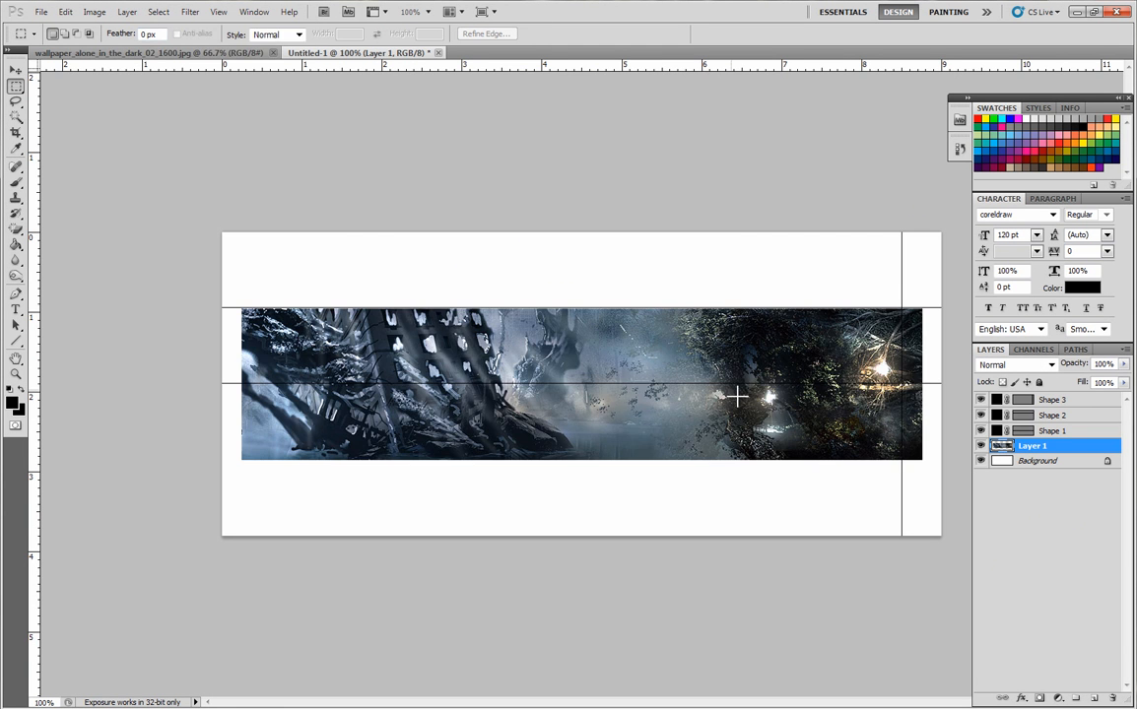
click(15, 71)
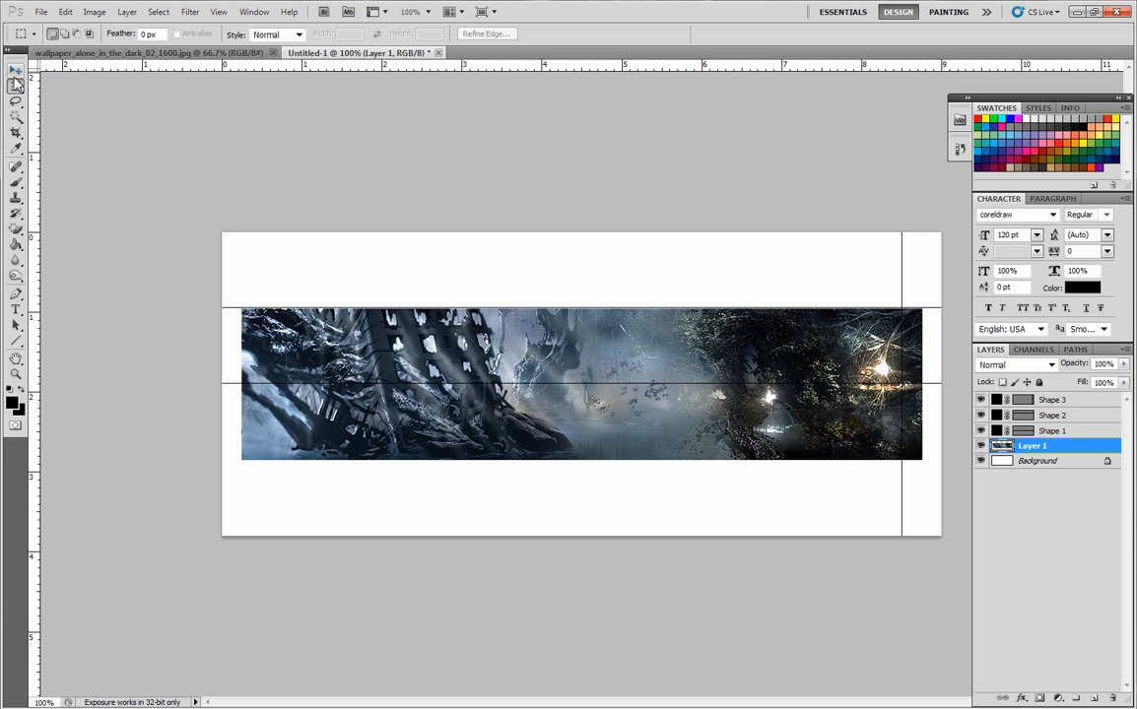
drag(394, 379, 417, 347)
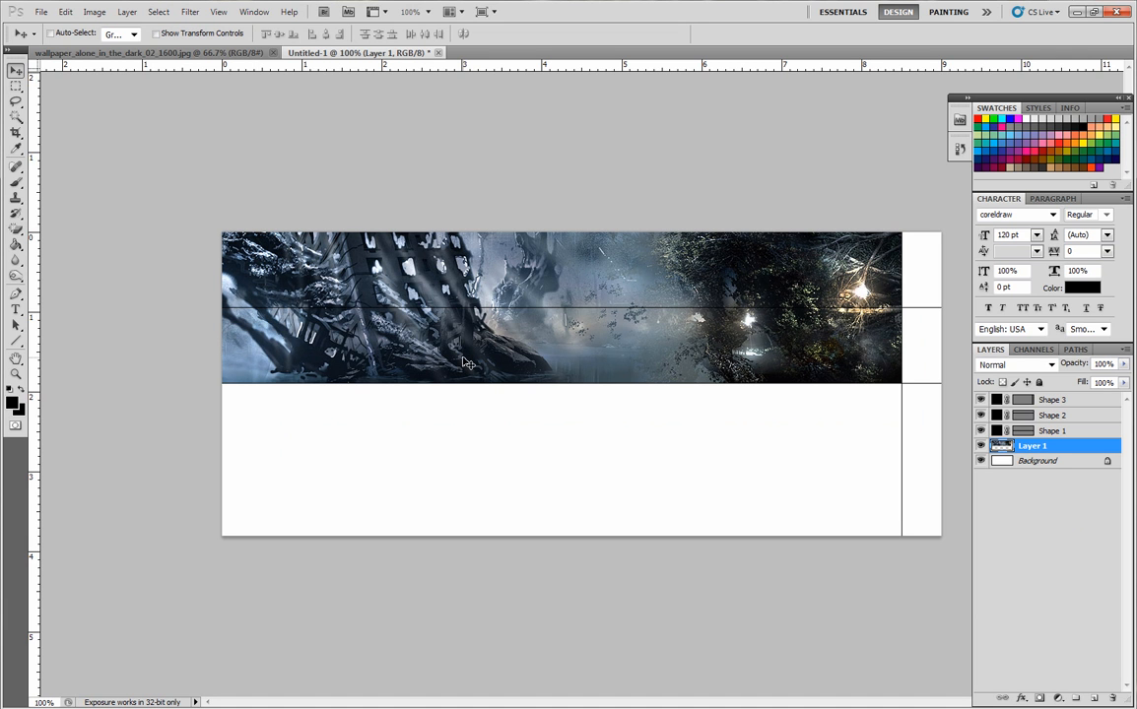
mouse_move(456, 362)
mouse_down()
mouse_move(453, 286)
mouse_move(457, 361)
mouse_up()
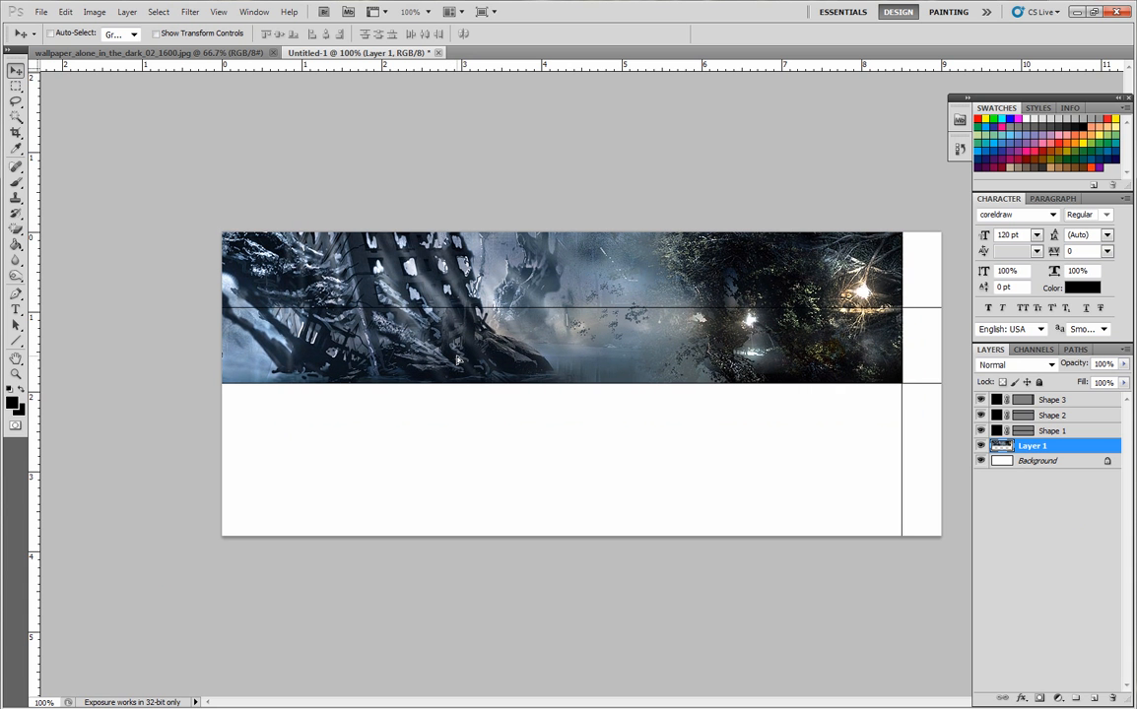
- Marquee-select the upper half of the pasted strip, from the canvas's upper-left corner to the first horizontal line and the vertical line
click(16, 87)
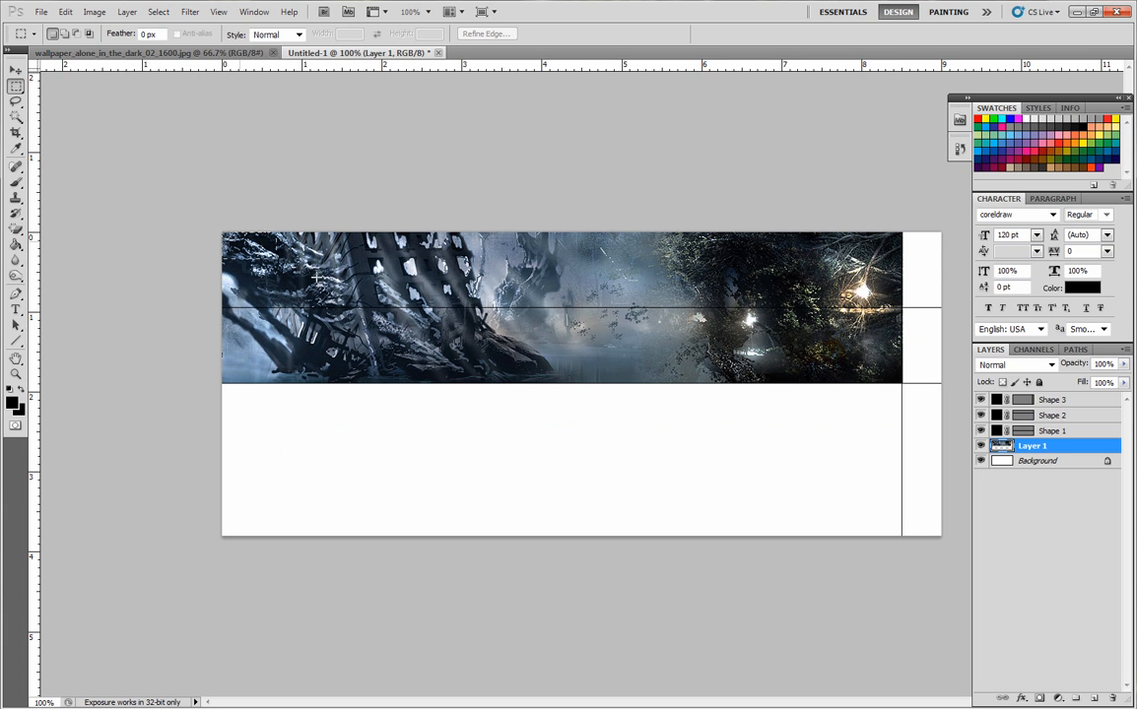
drag(223, 233, 556, 337)
drag(864, 314, 899, 310)
drag(905, 308, 904, 309)
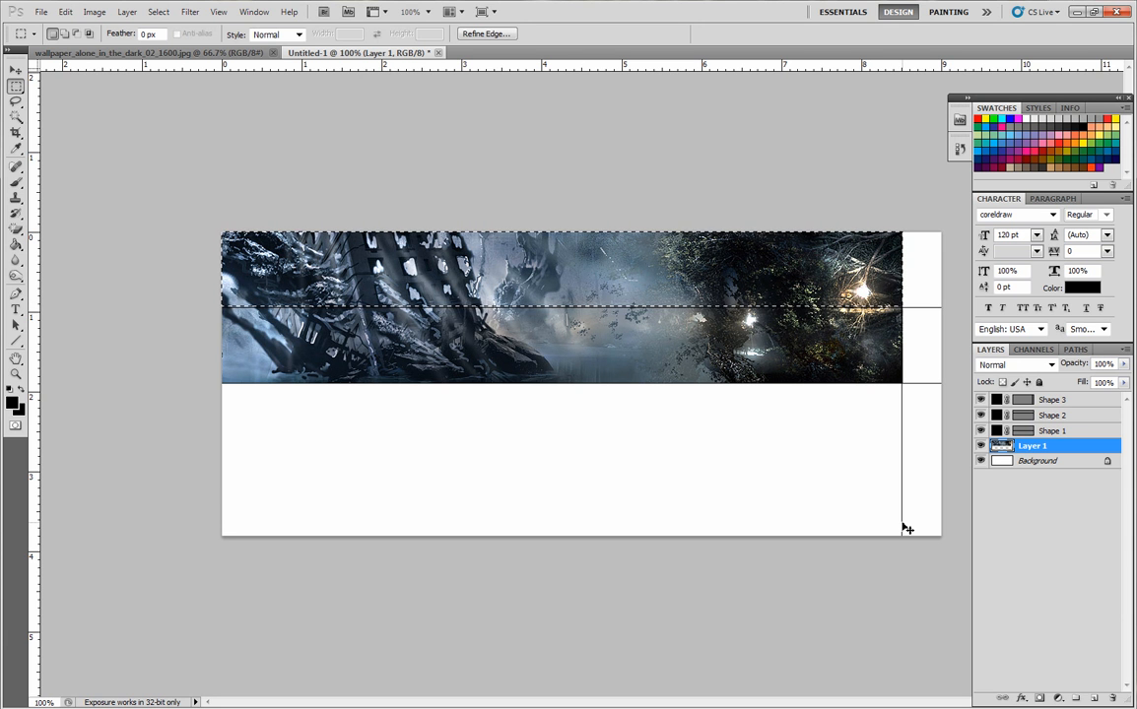
- Add a new default layer above Layer 1, hide Layer 1, and paste the copied upper half of the strip in the selected area
key(ctrl+shift+n)
key(Return)
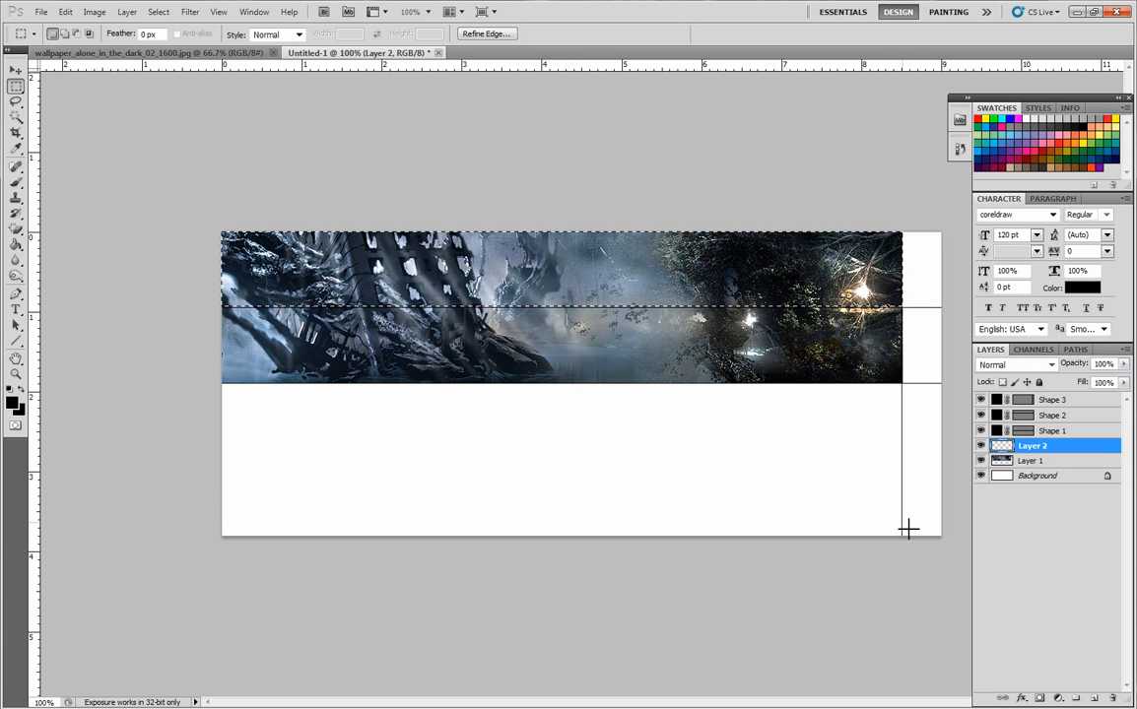
click(980, 462)
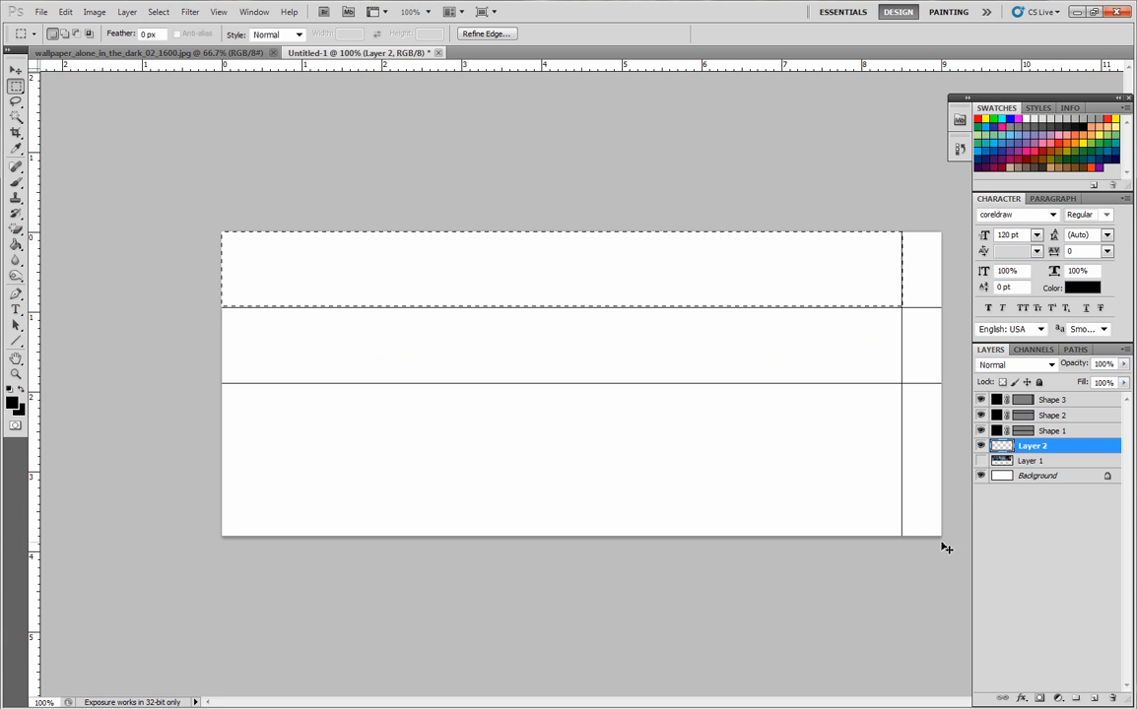
key(ctrl+v)
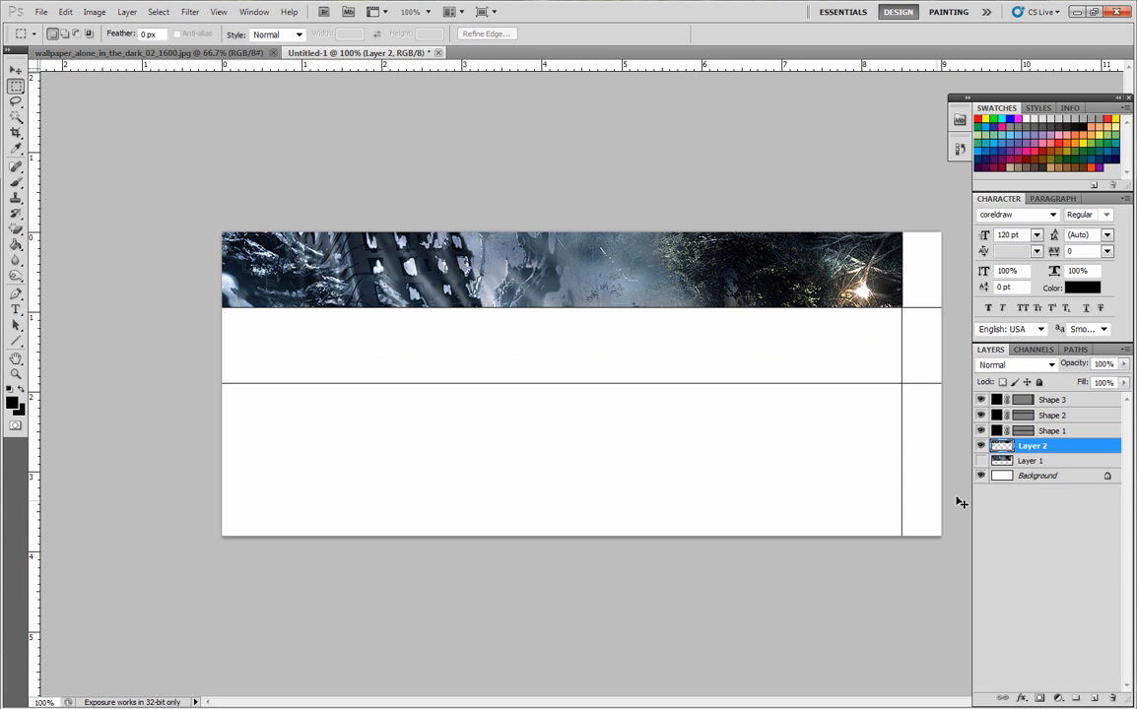
- Paste a second copy of the half strip and position it directly beneath the first, nudged up against it
key(ctrl+v)
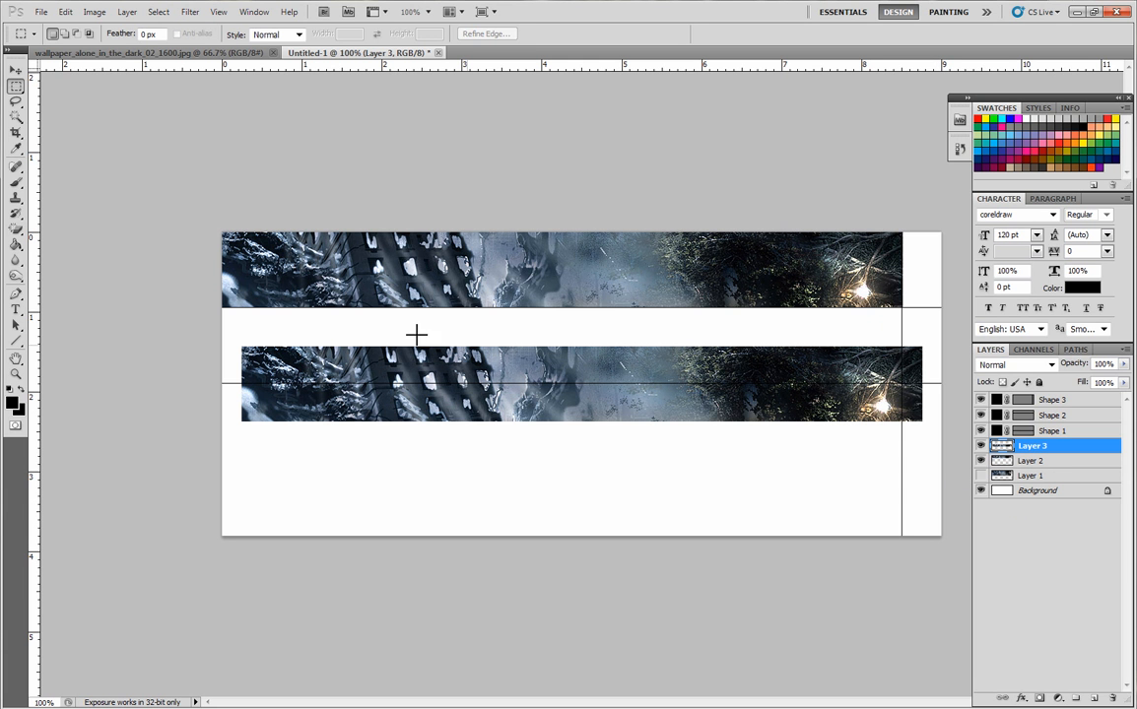
click(16, 69)
drag(450, 345, 435, 323)
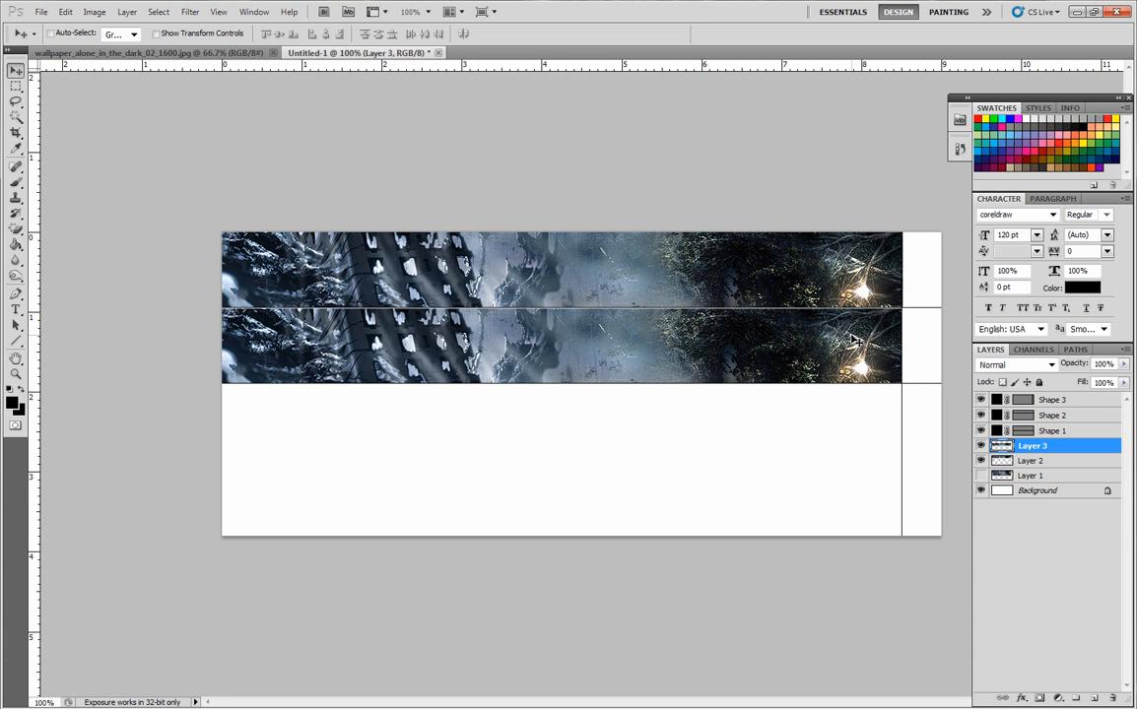
key(Up)
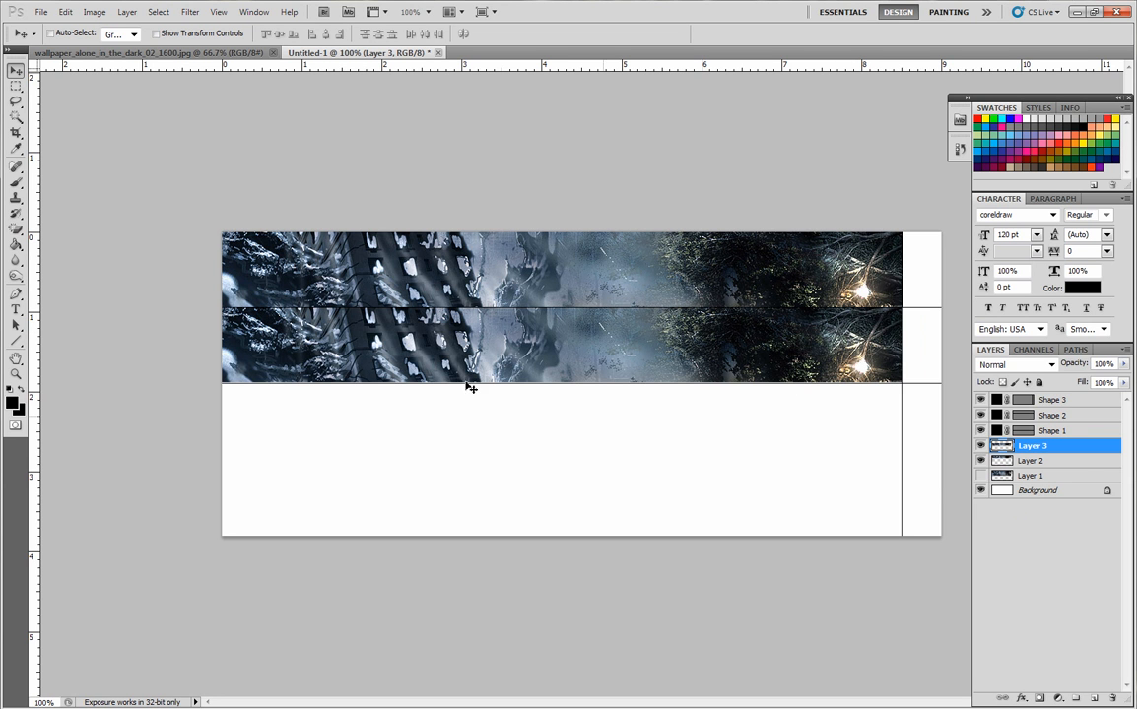
- Rename Layer 2 as "Top Image" and Layer 3 as "Bottom"
double_click(1033, 461)
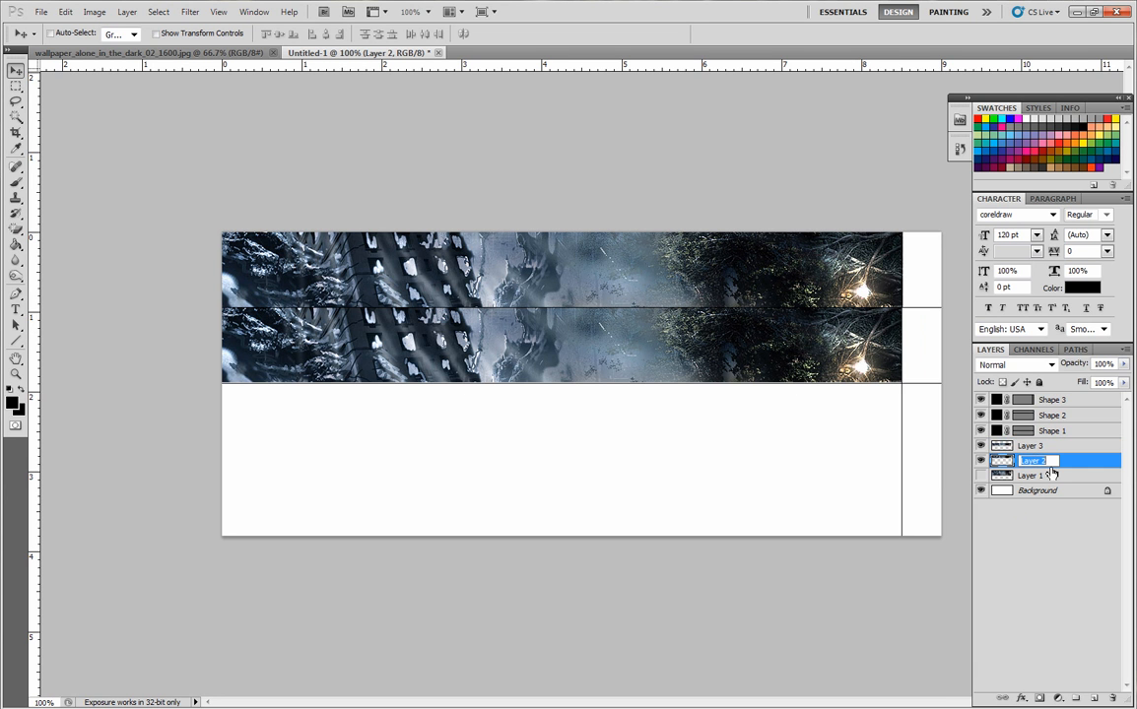
text(Top Image)
key(Return)
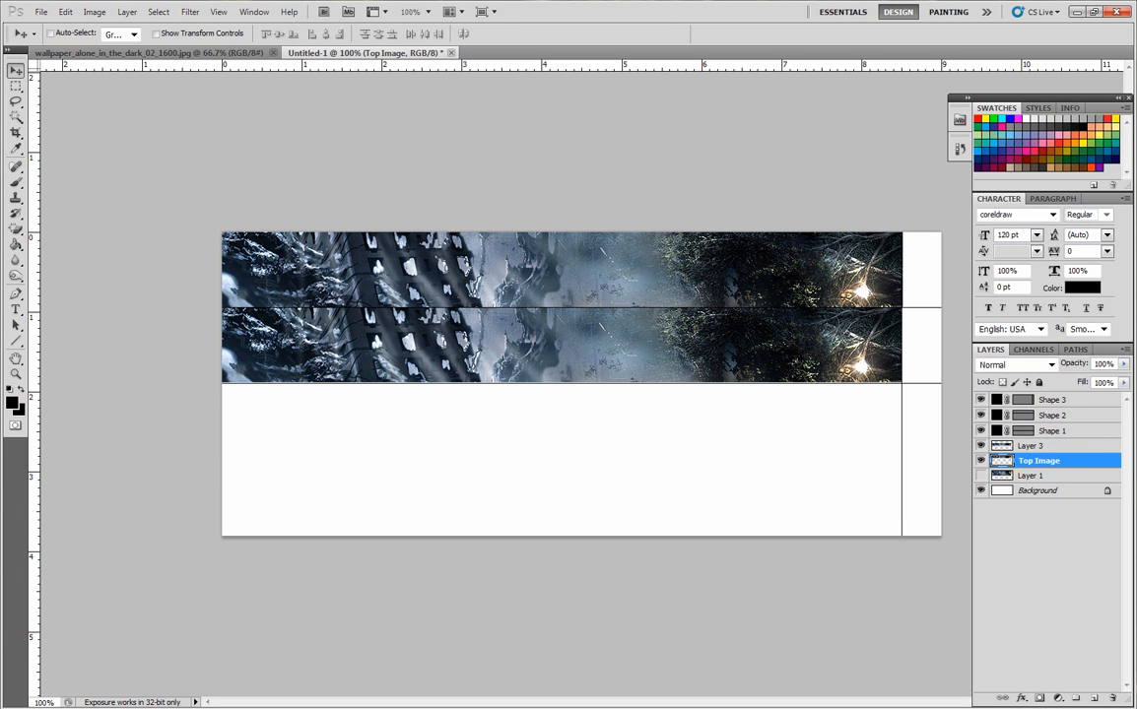
double_click(1029, 446)
text(Bo)
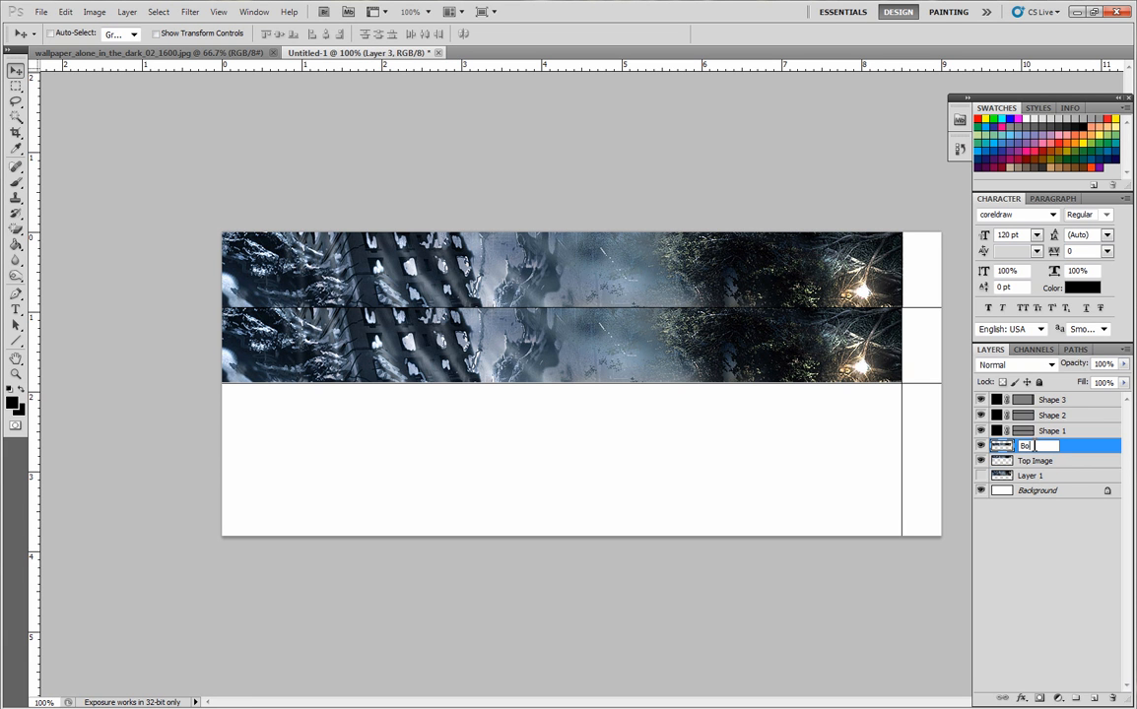
text(ttom)
key(Return)
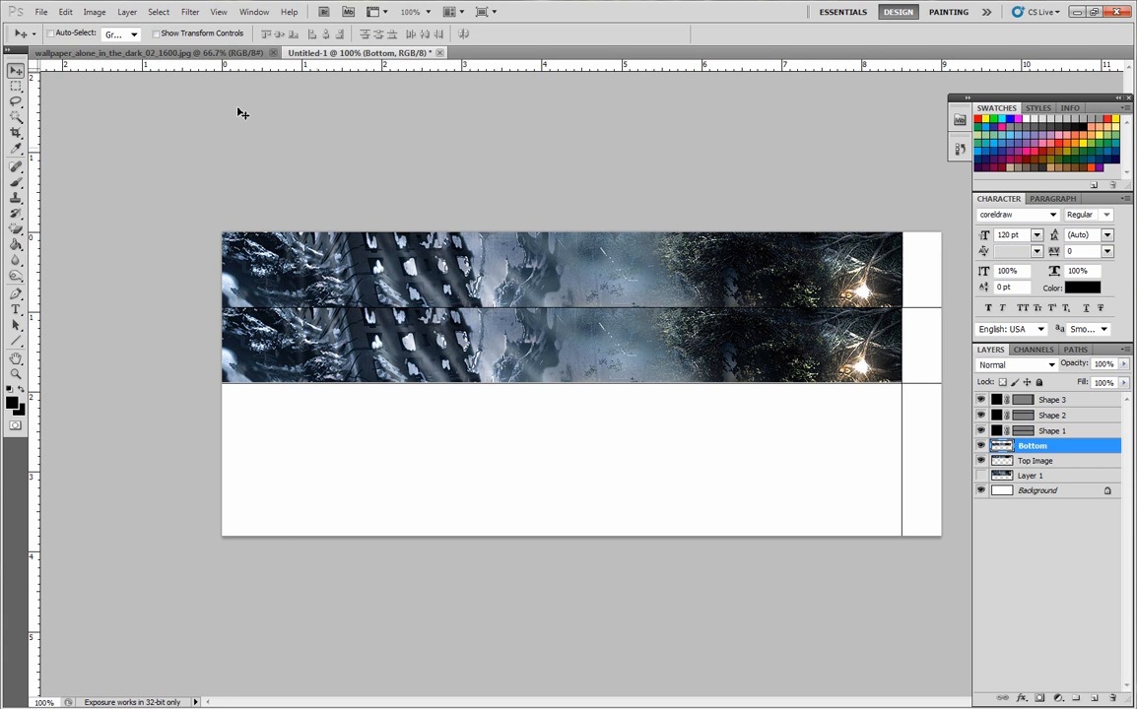
- Flip the Bottom layer vertically so it mirrors the Top Image strip
click(65, 12)
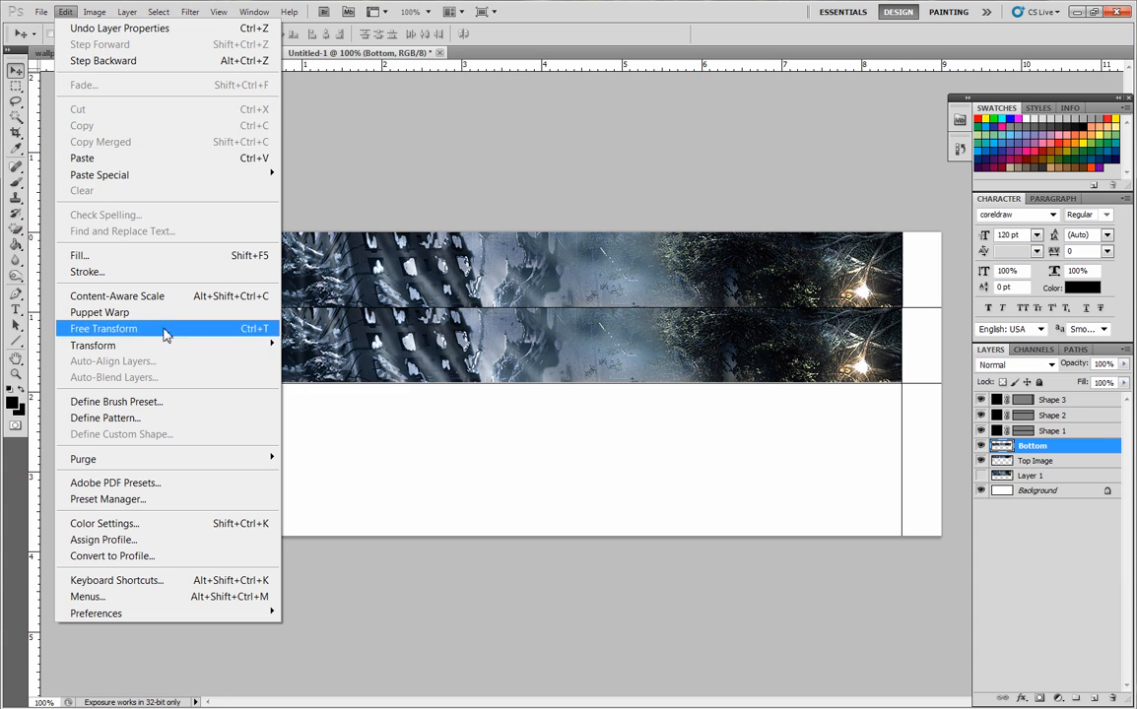
mouse_move(168, 347)
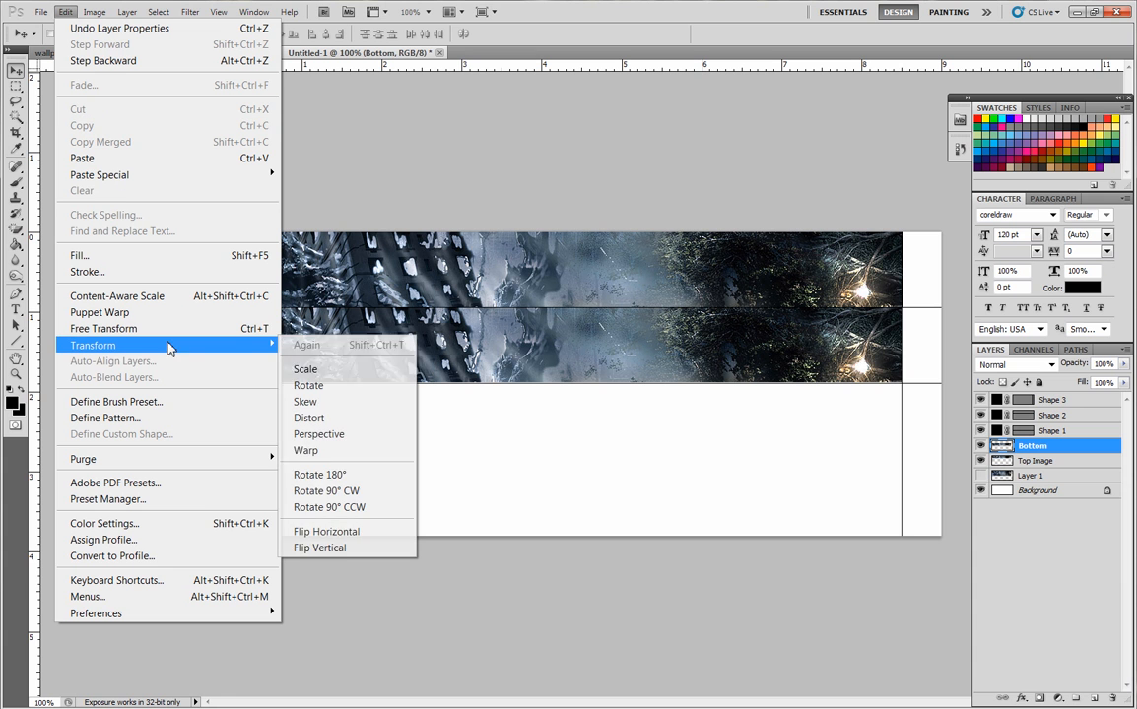
click(356, 553)
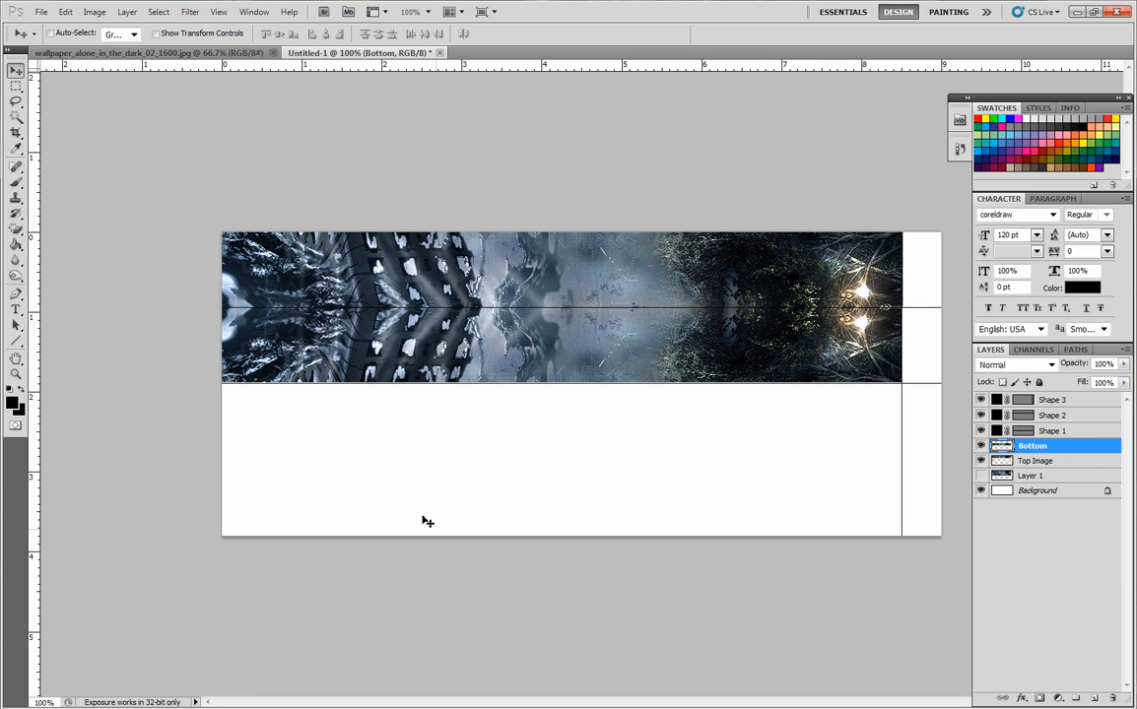
- Hide the two horizontal line layers, Shape 1 and Shape 2
click(980, 476)
click(981, 430)
click(981, 415)
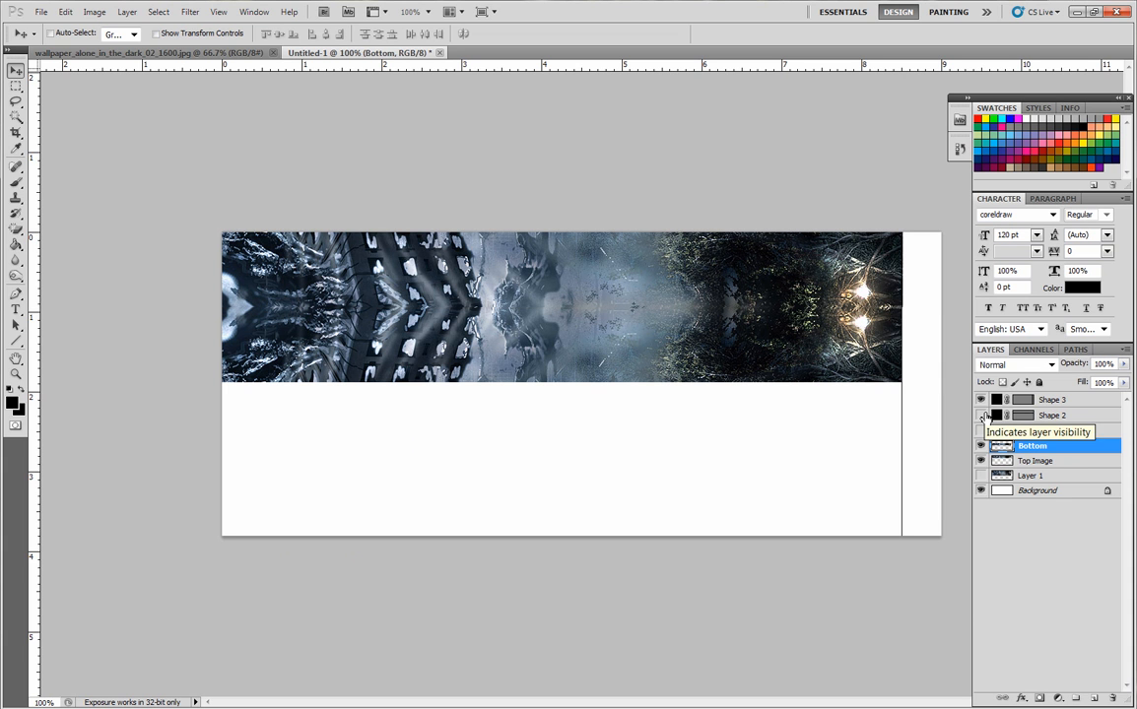
click(982, 414)
click(981, 431)
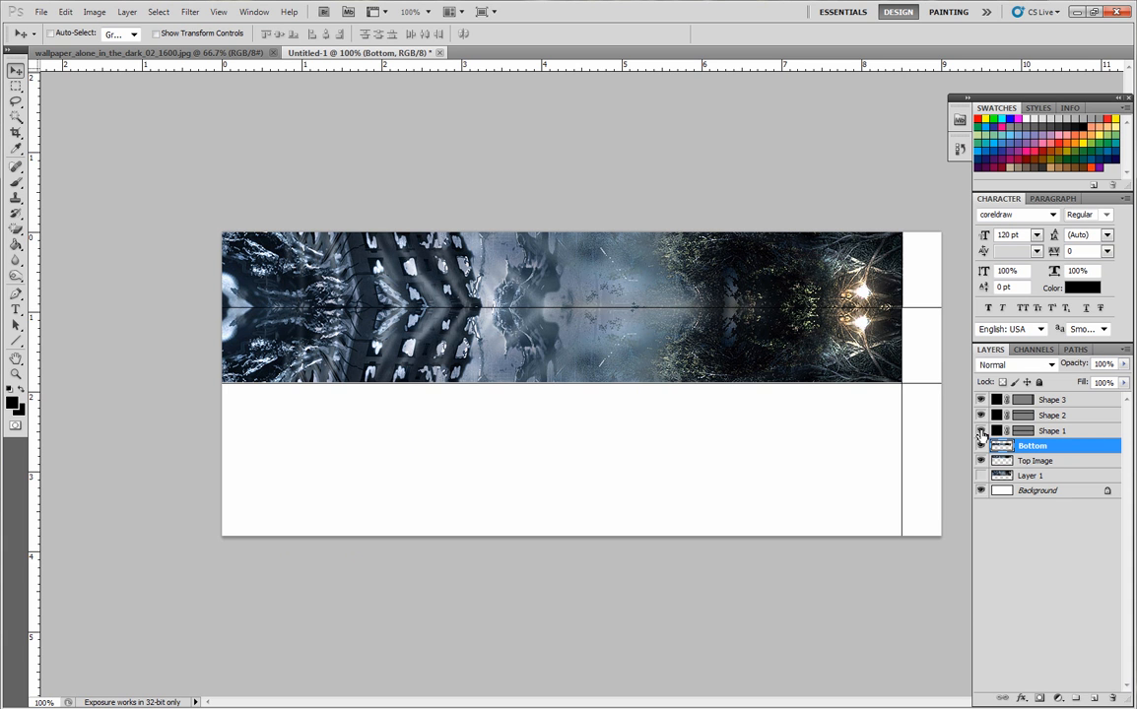
click(982, 431)
click(981, 431)
click(981, 429)
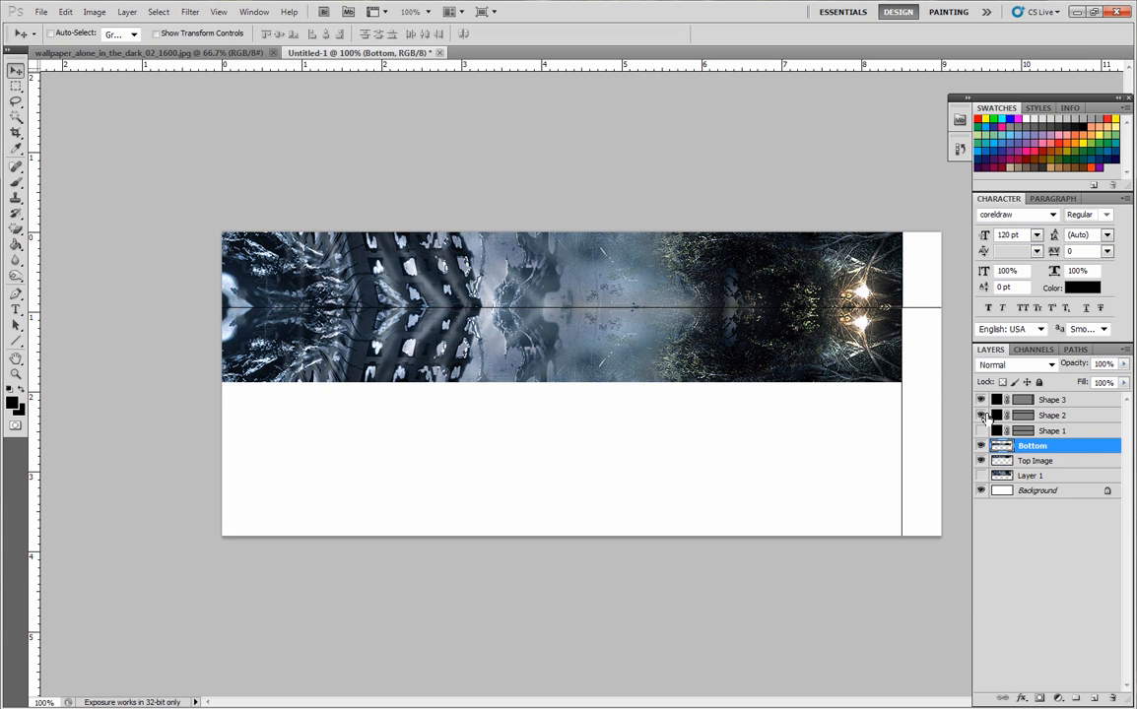
click(981, 416)
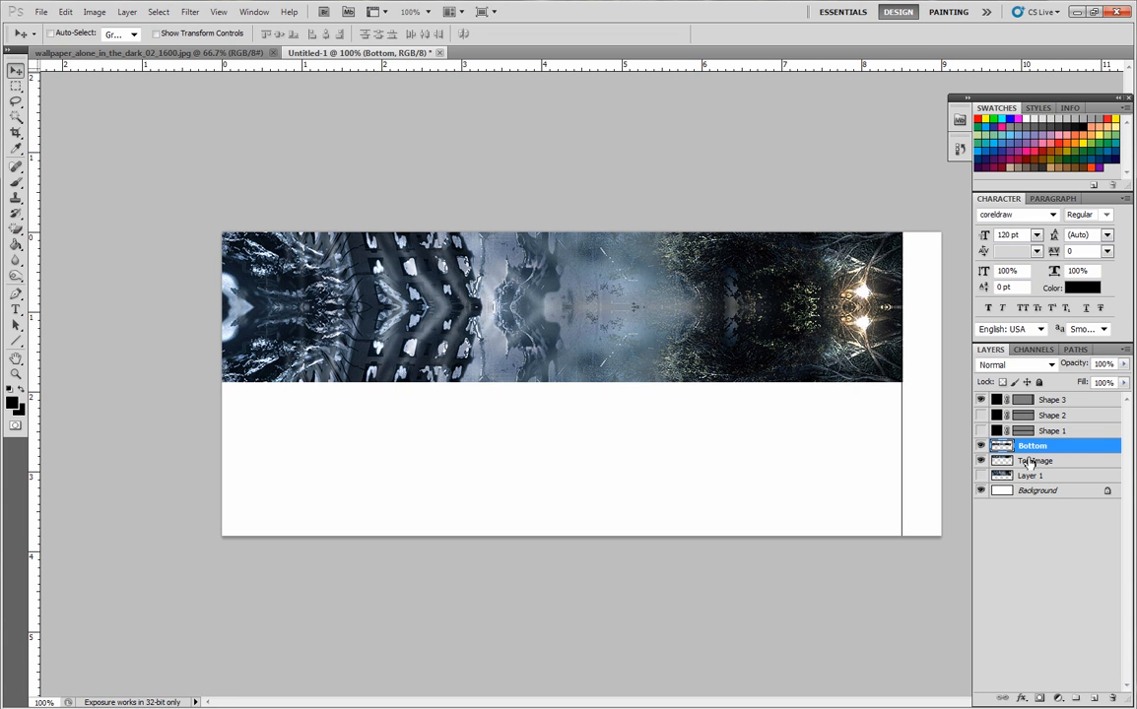
- Duplicate the Bottom and Top Image layers together and move the copies directly below the originals to cover the lower half
shift+click(1032, 462)
right_click(1032, 462)
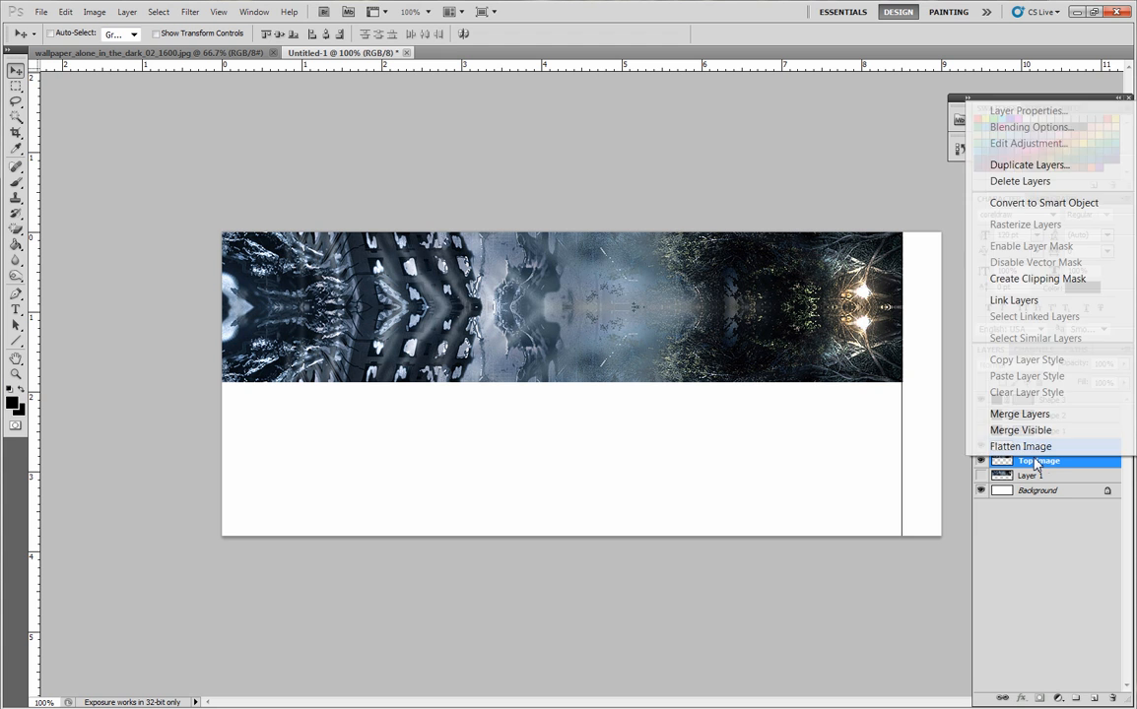
click(1033, 167)
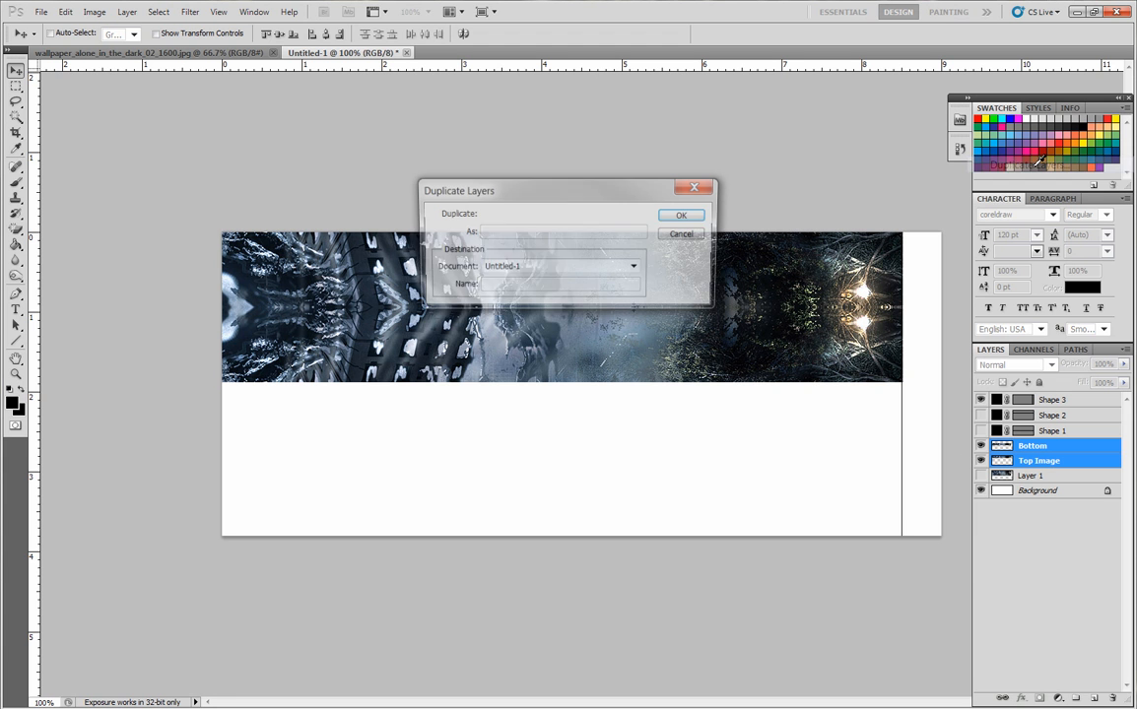
click(687, 215)
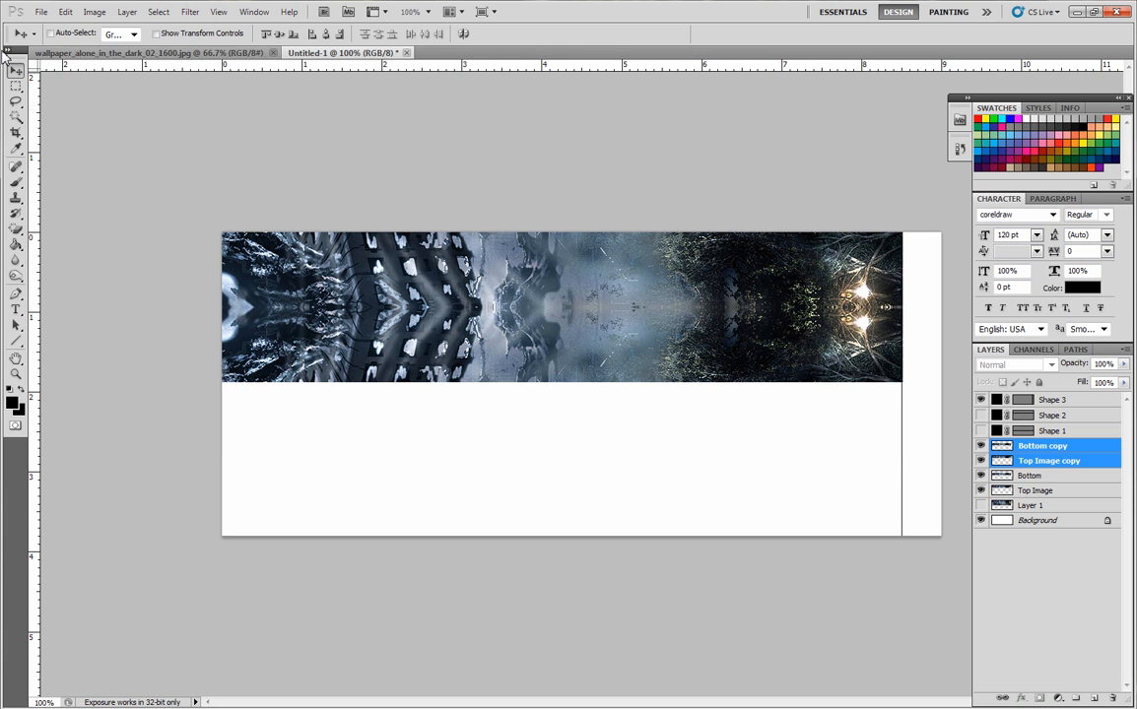
drag(495, 240, 540, 413)
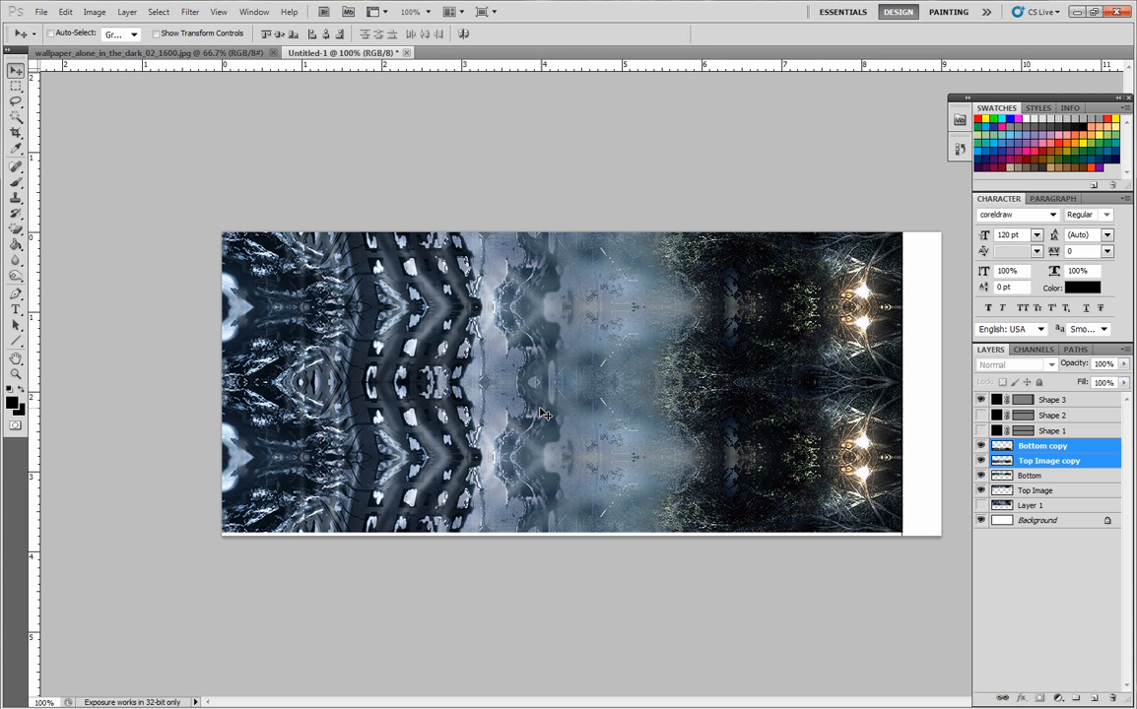
- Flip the Bottom copy and Top Image copy layers vertically as a pair
click(65, 12)
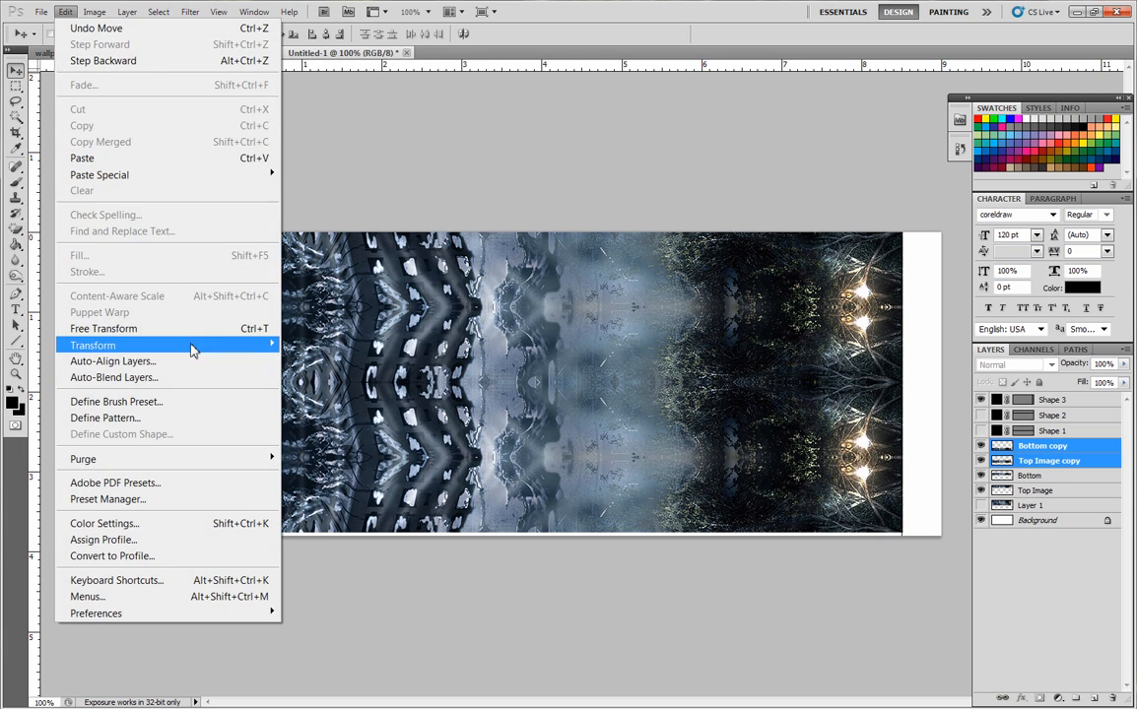
mouse_move(191, 346)
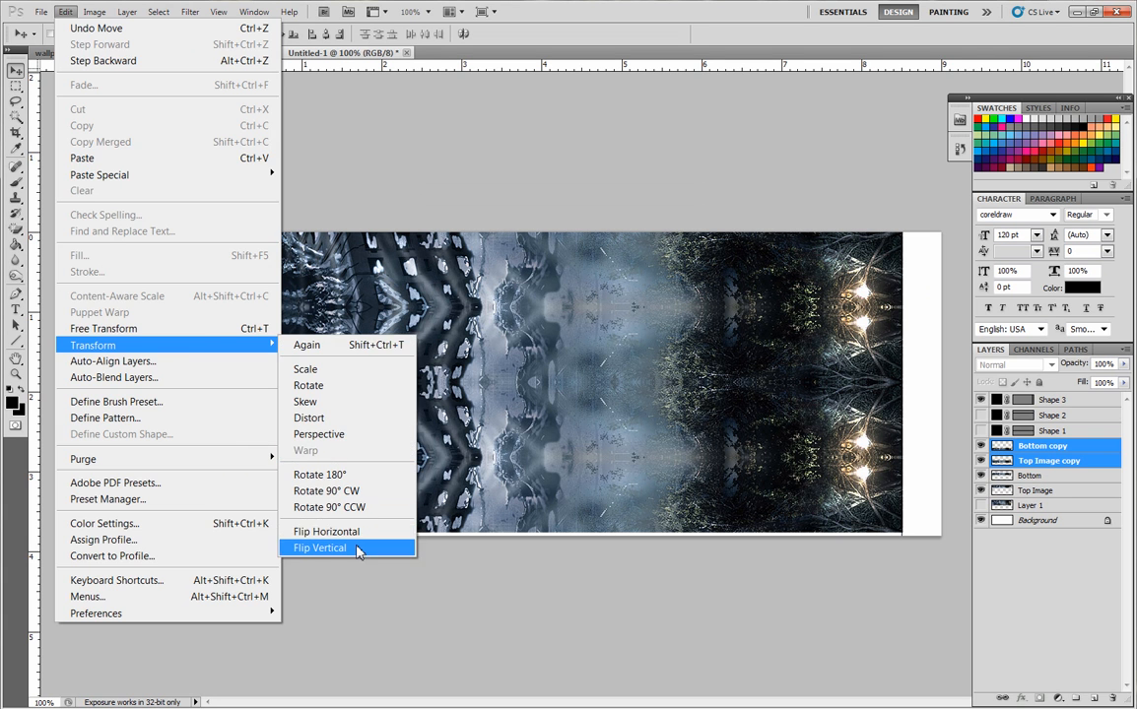
click(362, 546)
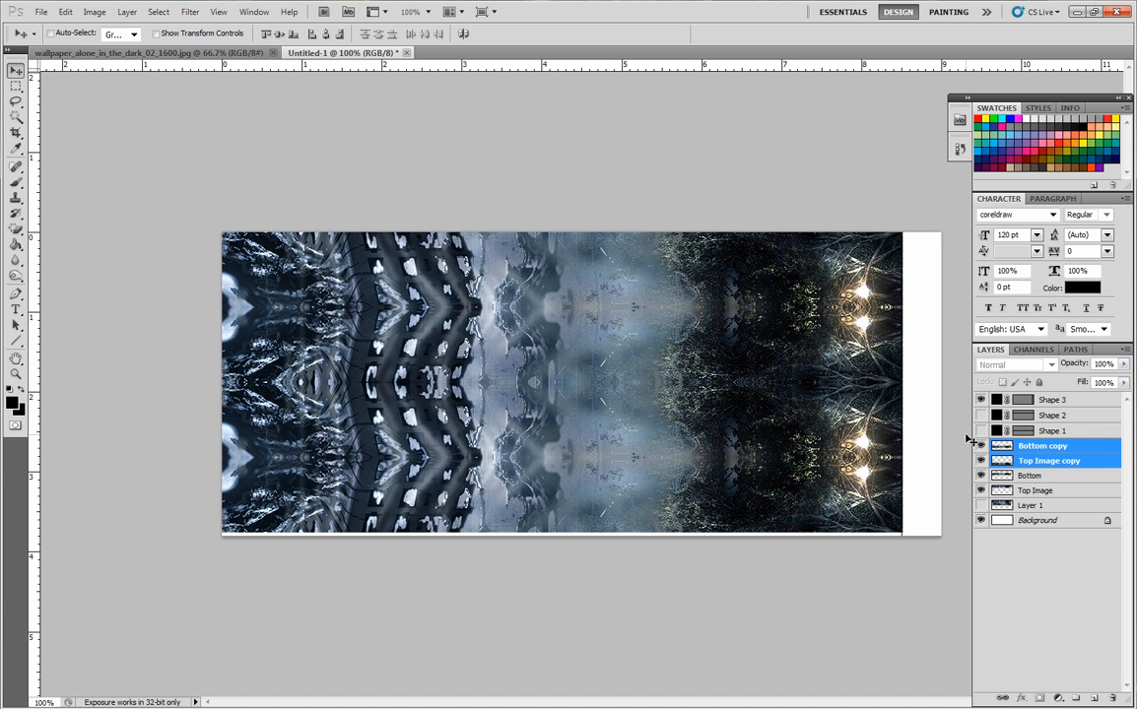
- Add a new empty layer with default settings directly above Bottom copy and activate the Type tool
click(1024, 448)
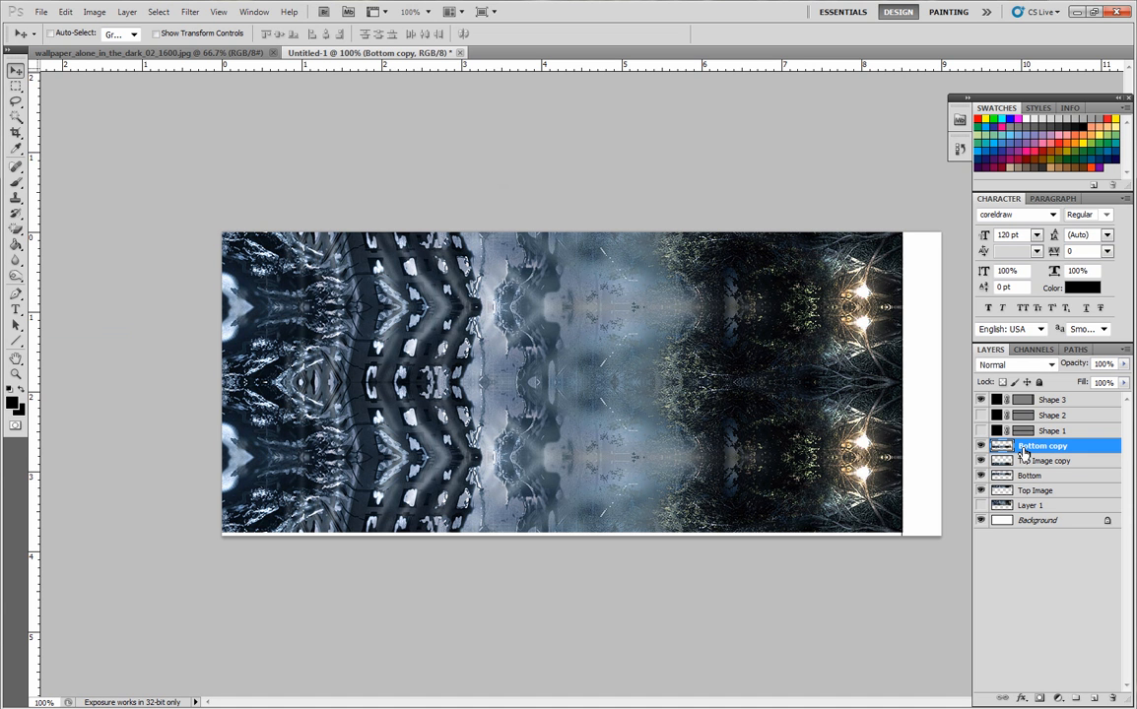
key(ctrl+shift+n)
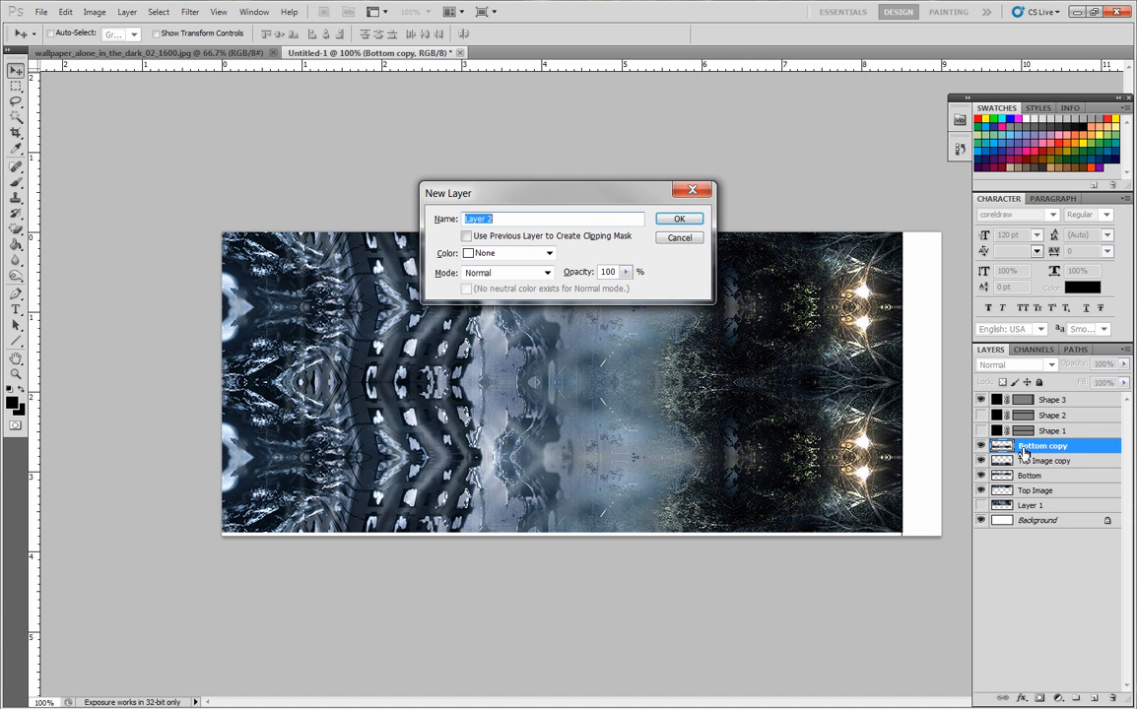
key(Return)
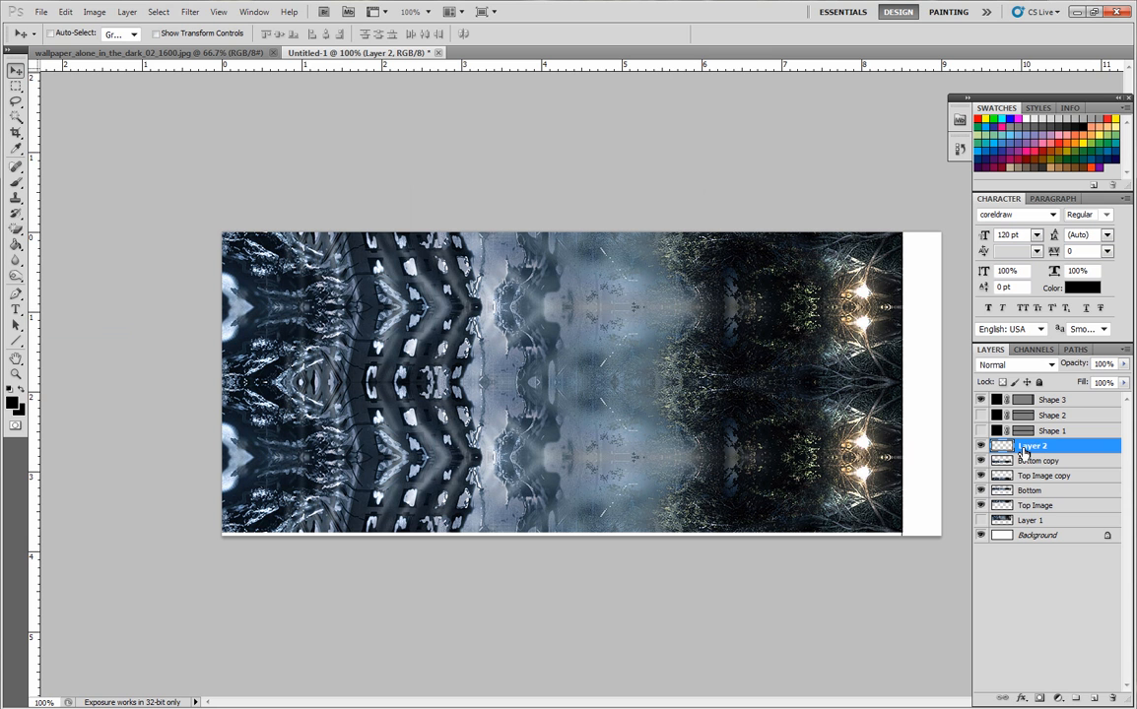
click(15, 311)
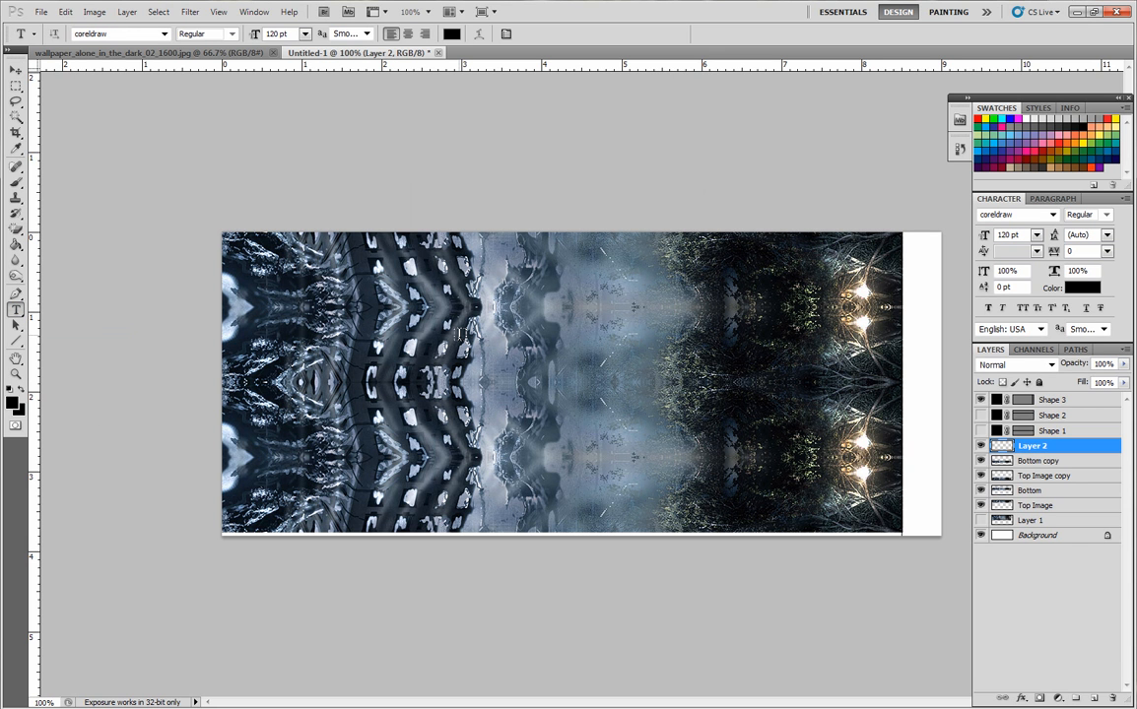
- Draw a text box in the graphic's upper-left area and enter "RSVP MX" in D3 Euronism Regular at 12 pt
mouse_move(254, 247)
mouse_down()
mouse_move(479, 268)
mouse_move(527, 286)
mouse_up()
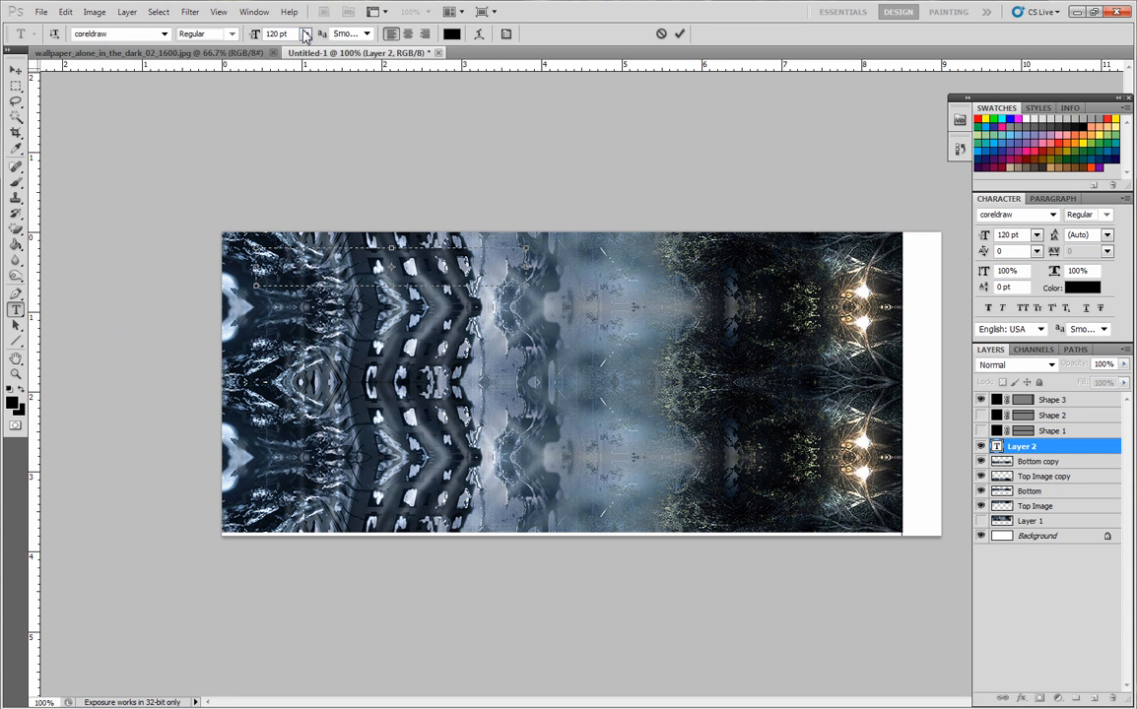
click(305, 34)
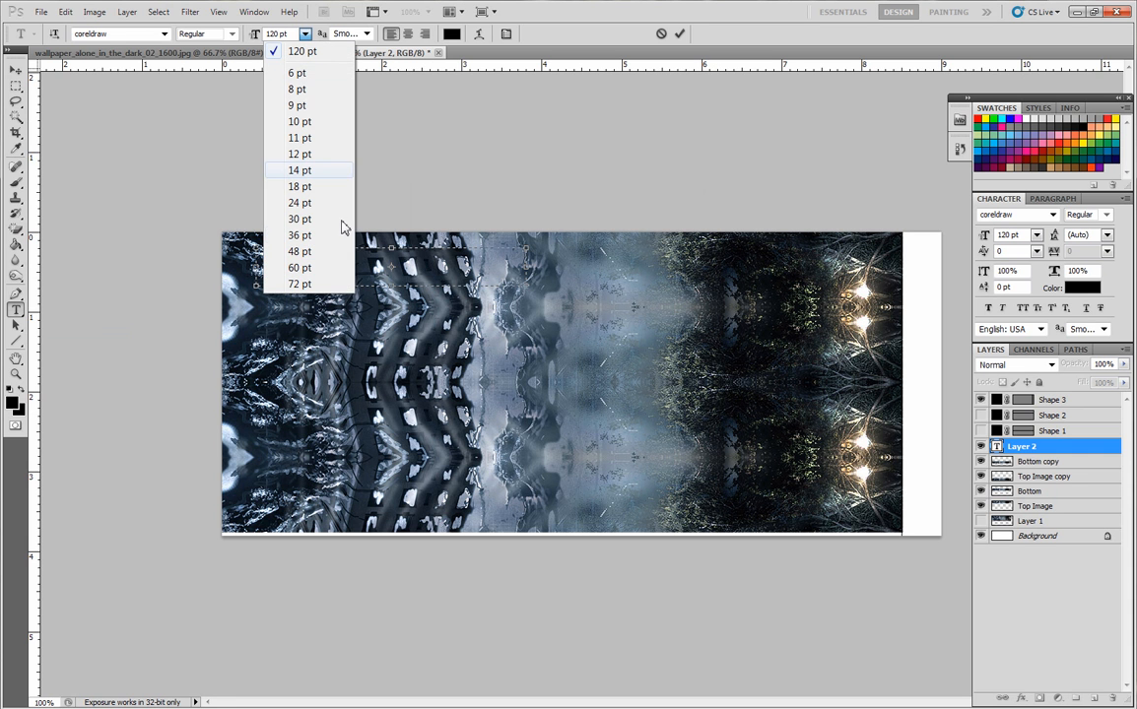
click(302, 171)
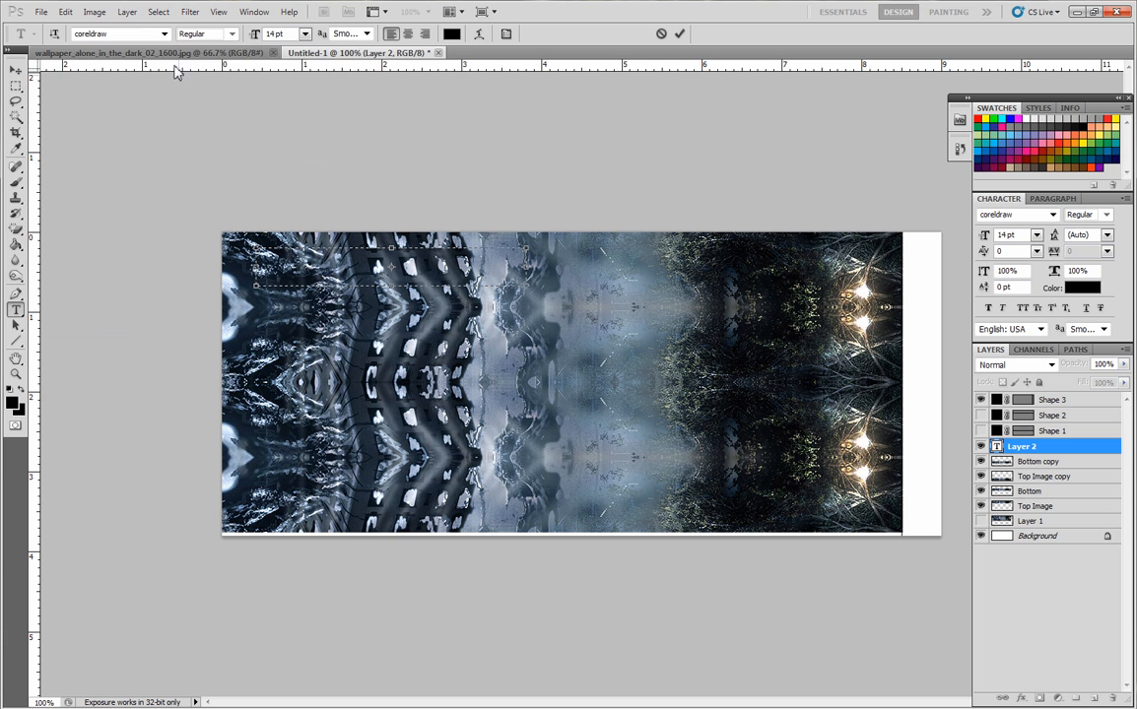
click(164, 33)
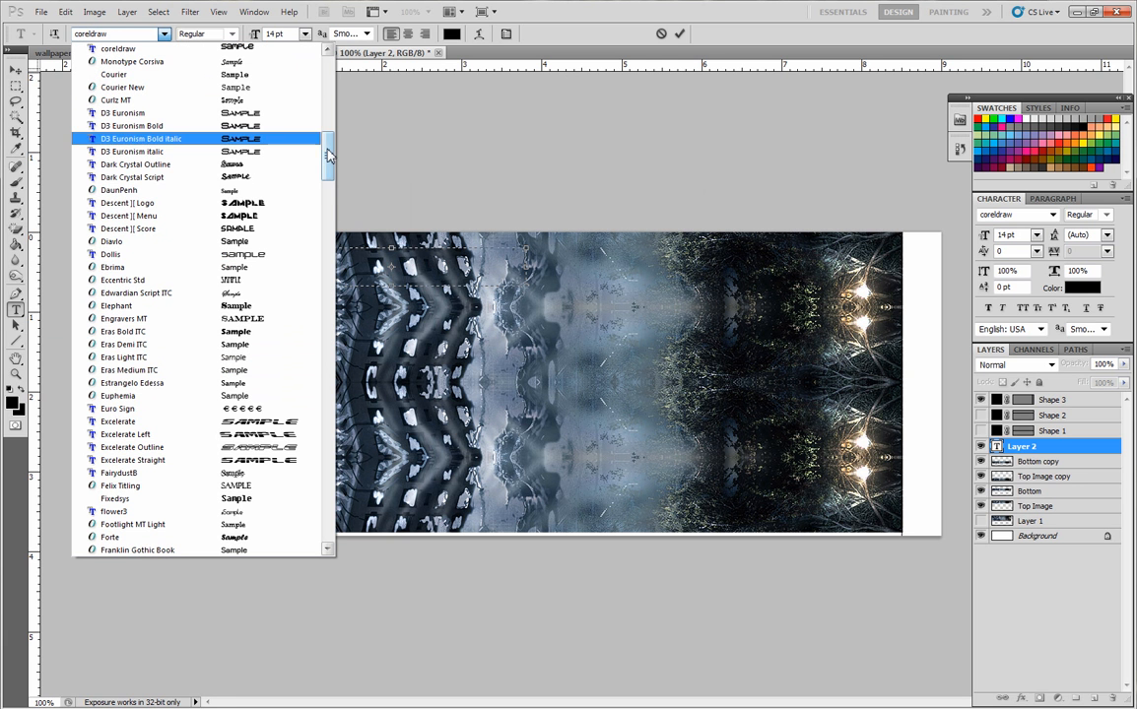
click(295, 112)
click(304, 33)
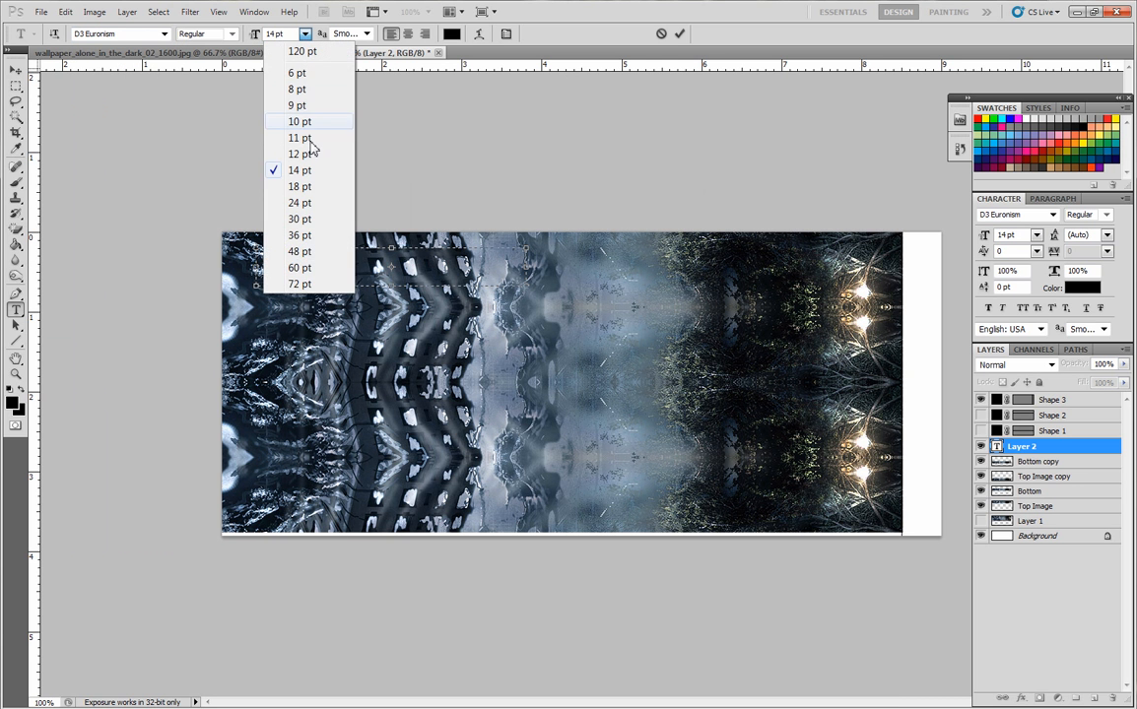
click(305, 151)
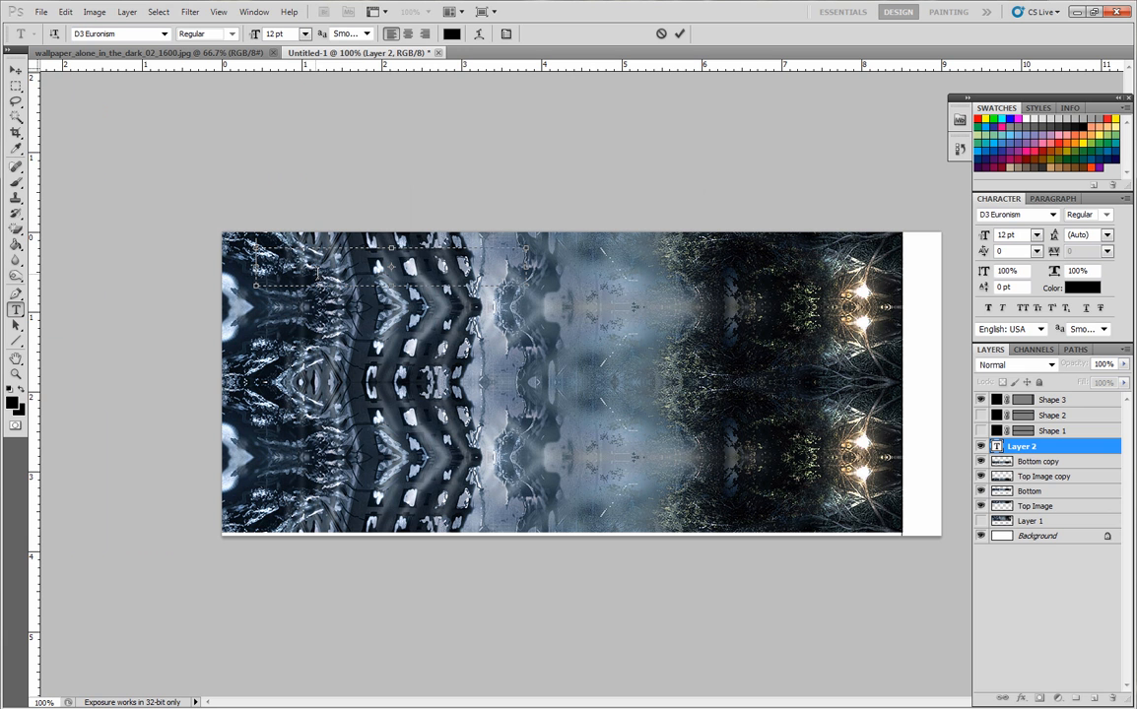
text(ASVP MX)
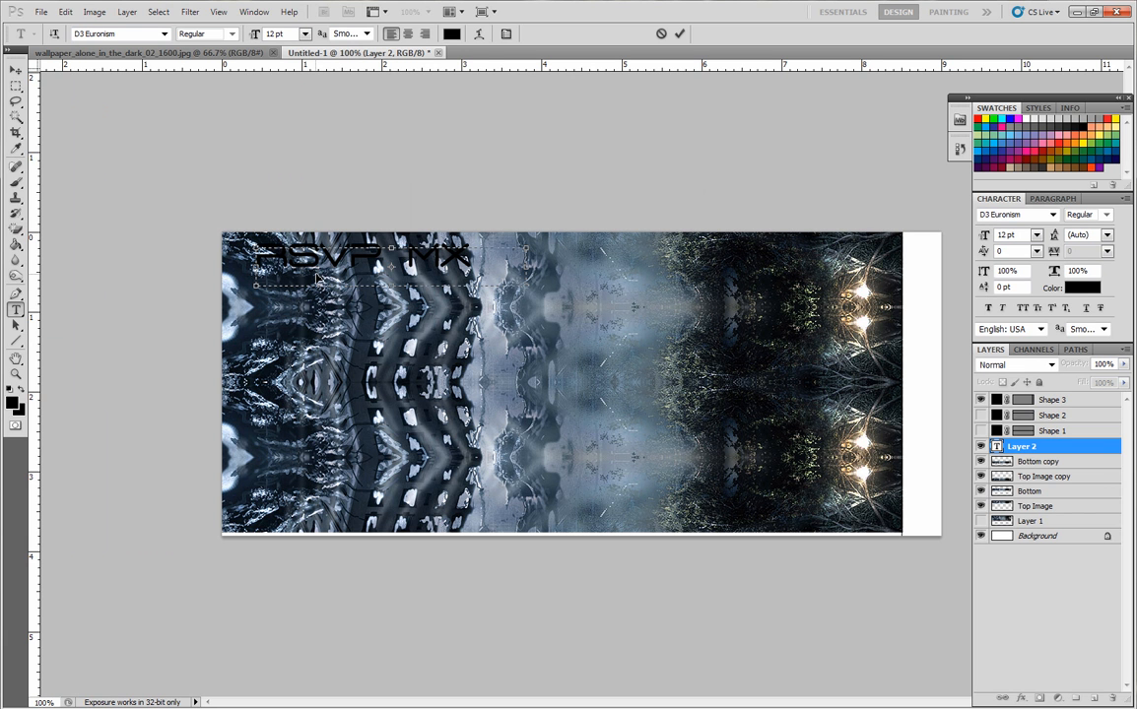
- Recolour the whole RSVP MX text white (ffffff) and commit the text
key(ctrl+a)
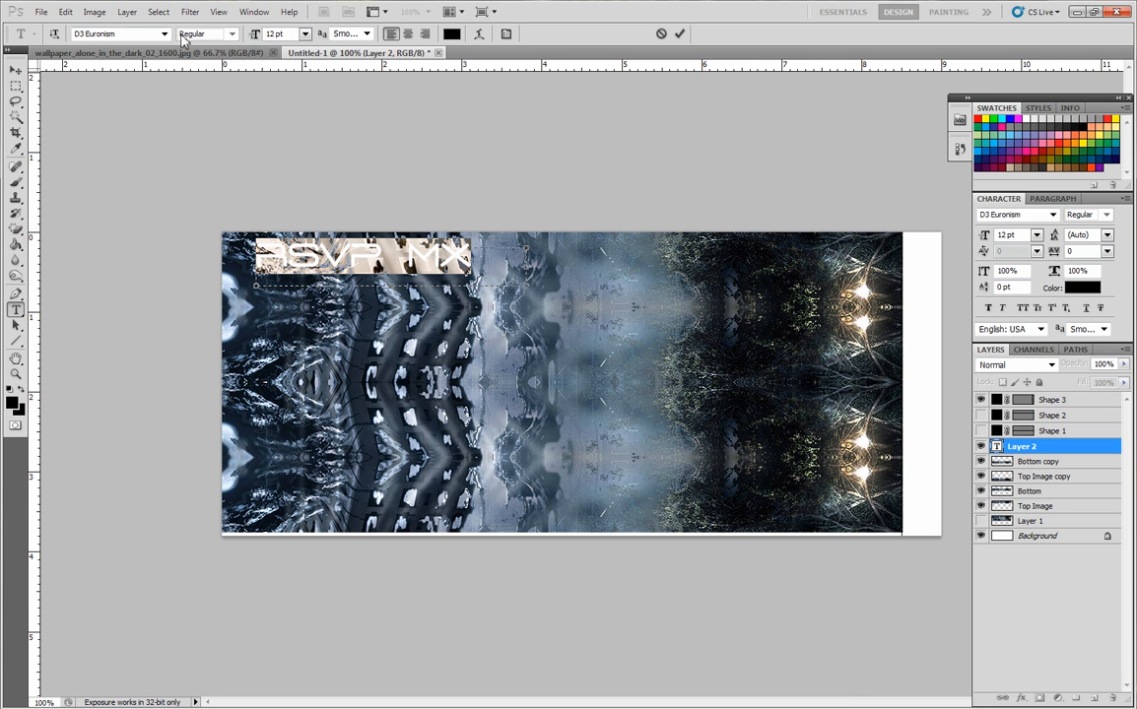
click(452, 35)
drag(483, 463, 559, 432)
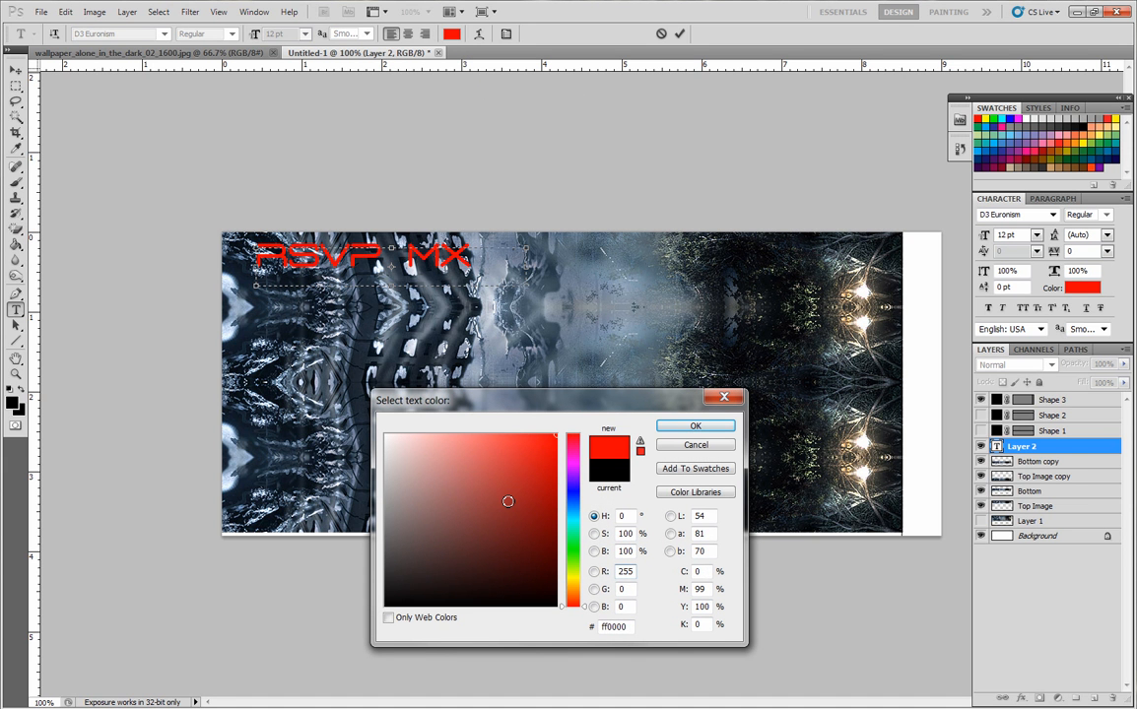
click(523, 543)
drag(571, 542, 581, 615)
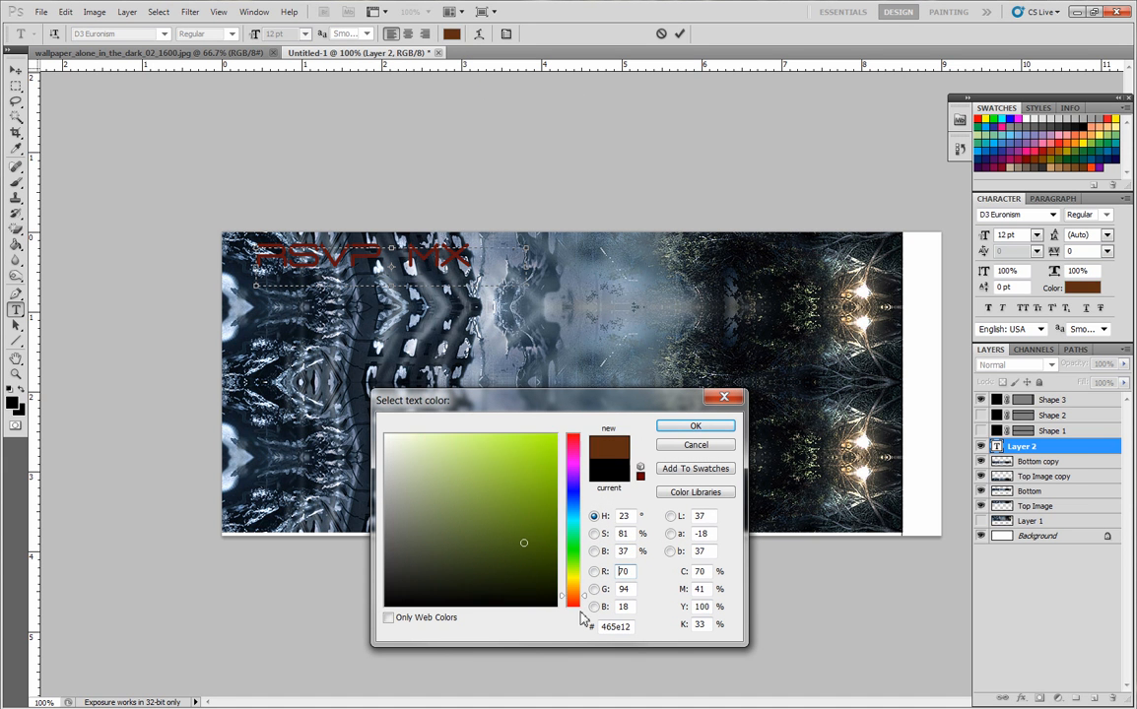
drag(402, 467, 384, 434)
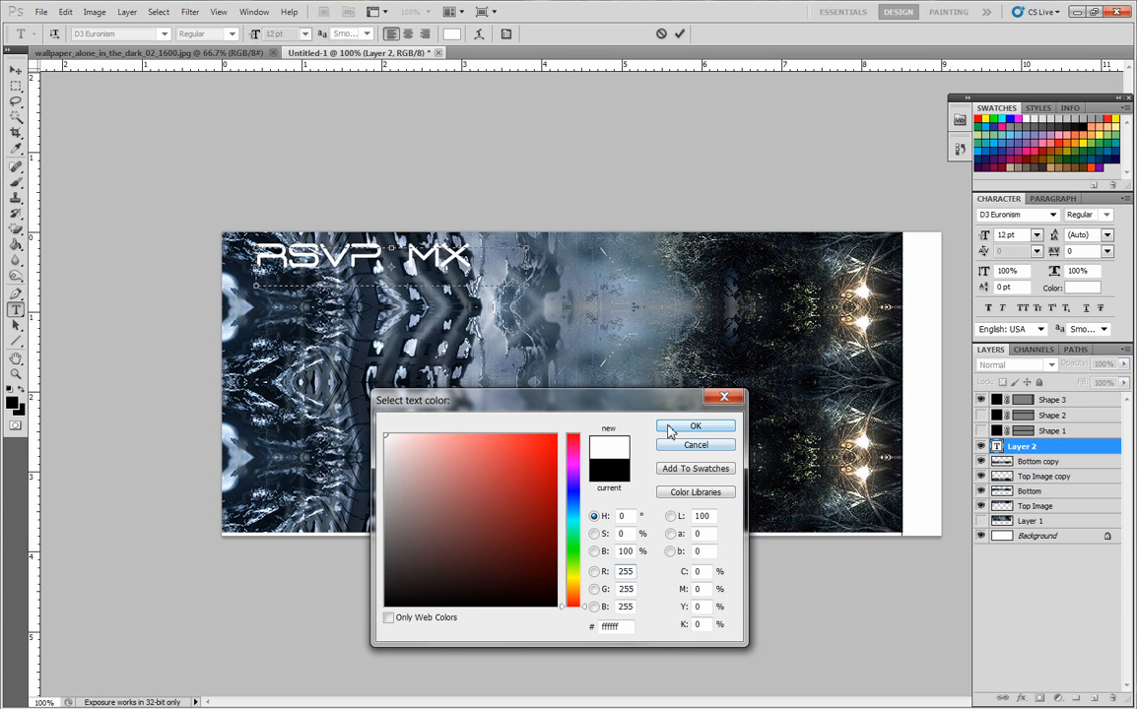
click(669, 428)
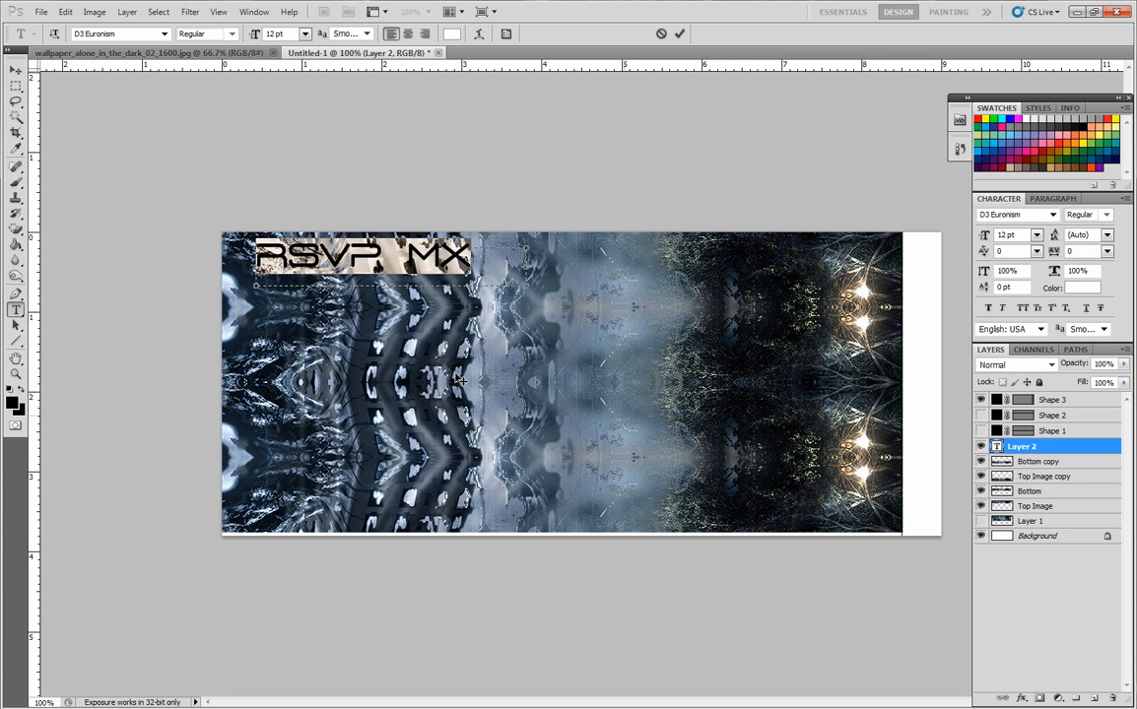
click(678, 33)
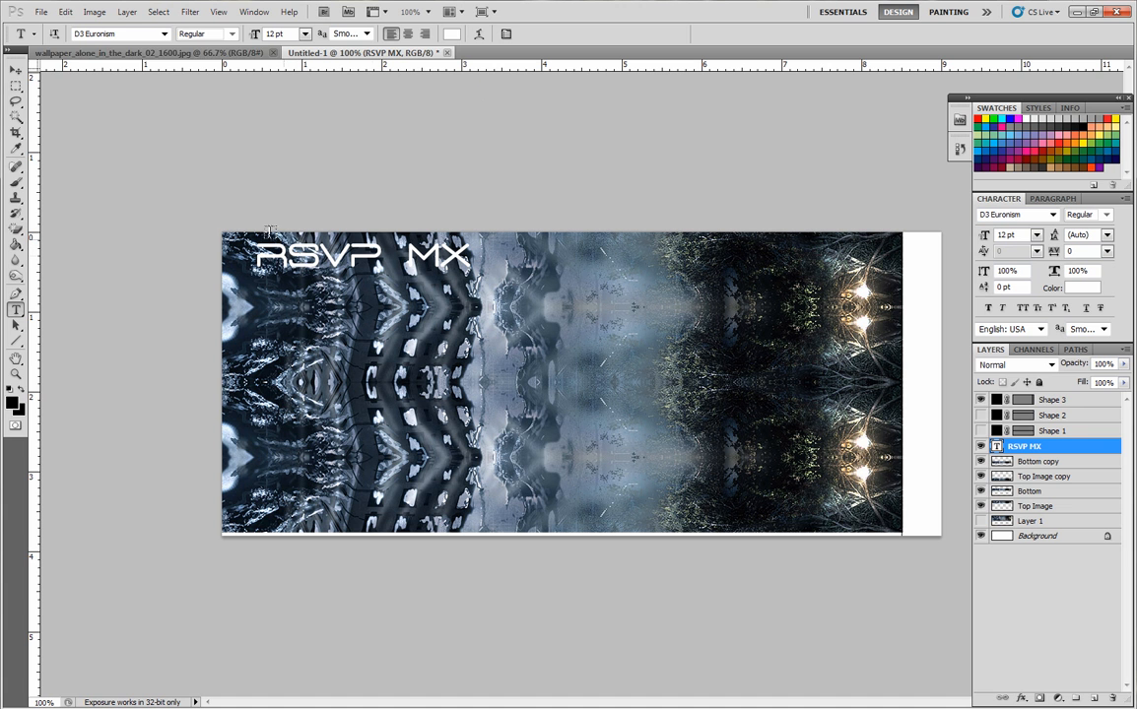
- Add a Drop Shadow effect to the RSVP MX layer, keeping the Multiply blend mode and setting the opacity to 100%
click(127, 11)
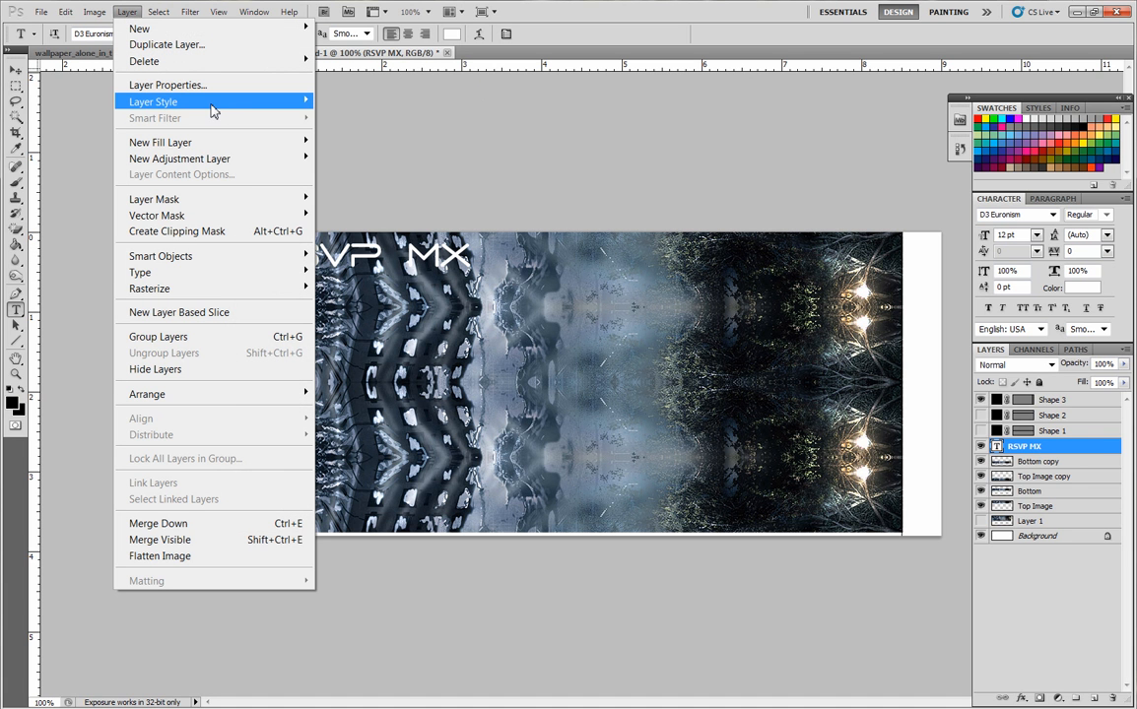
mouse_move(212, 103)
click(361, 104)
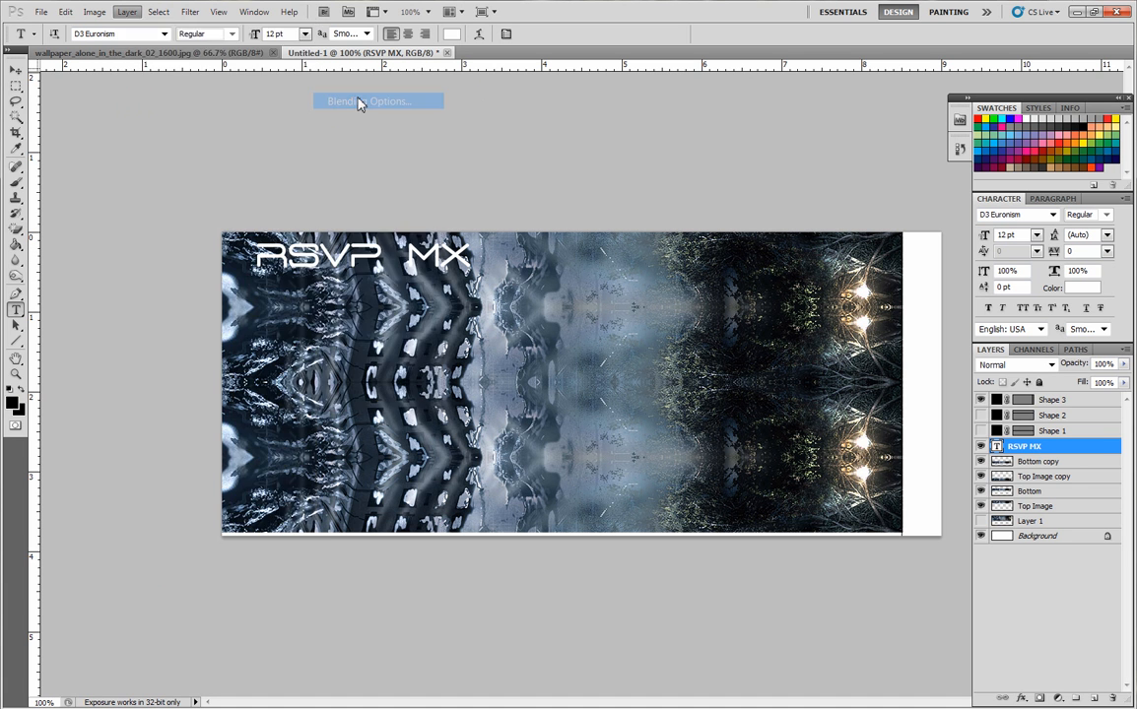
drag(671, 205, 615, 268)
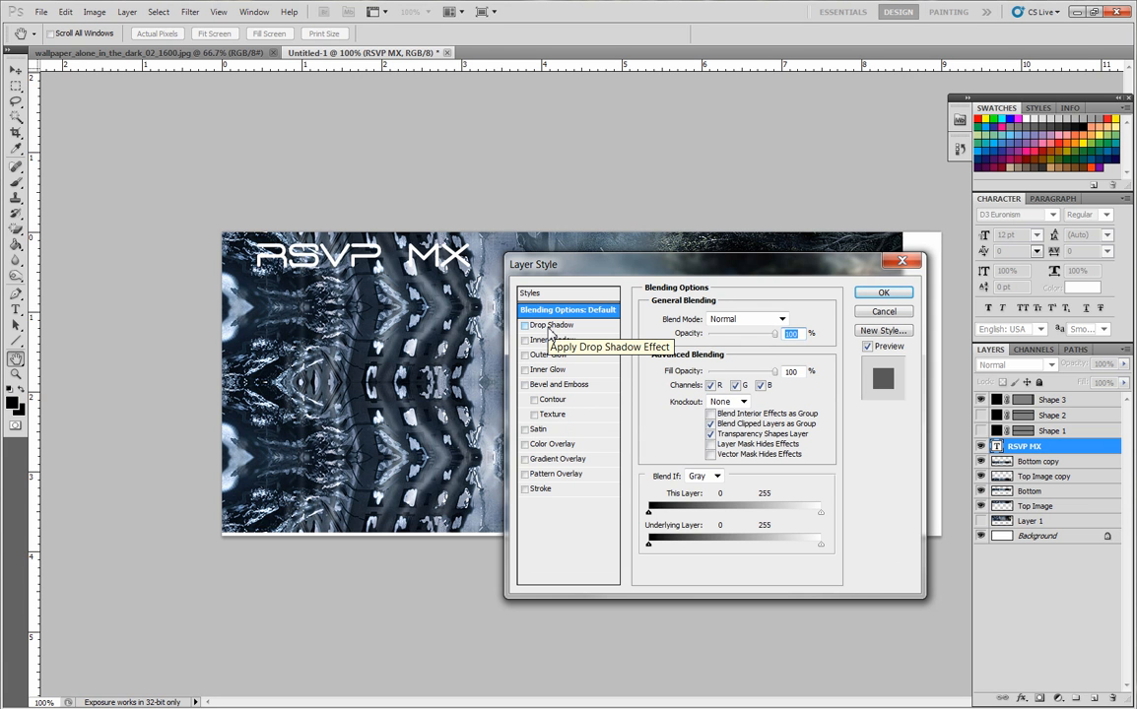
click(549, 329)
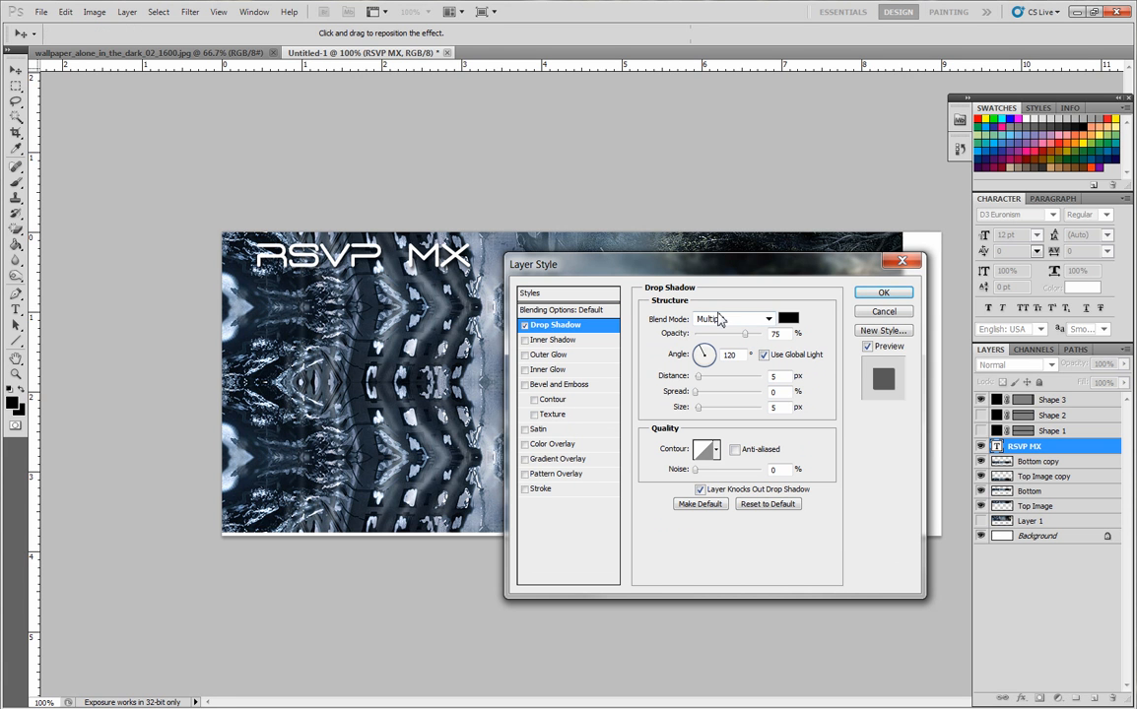
click(731, 319)
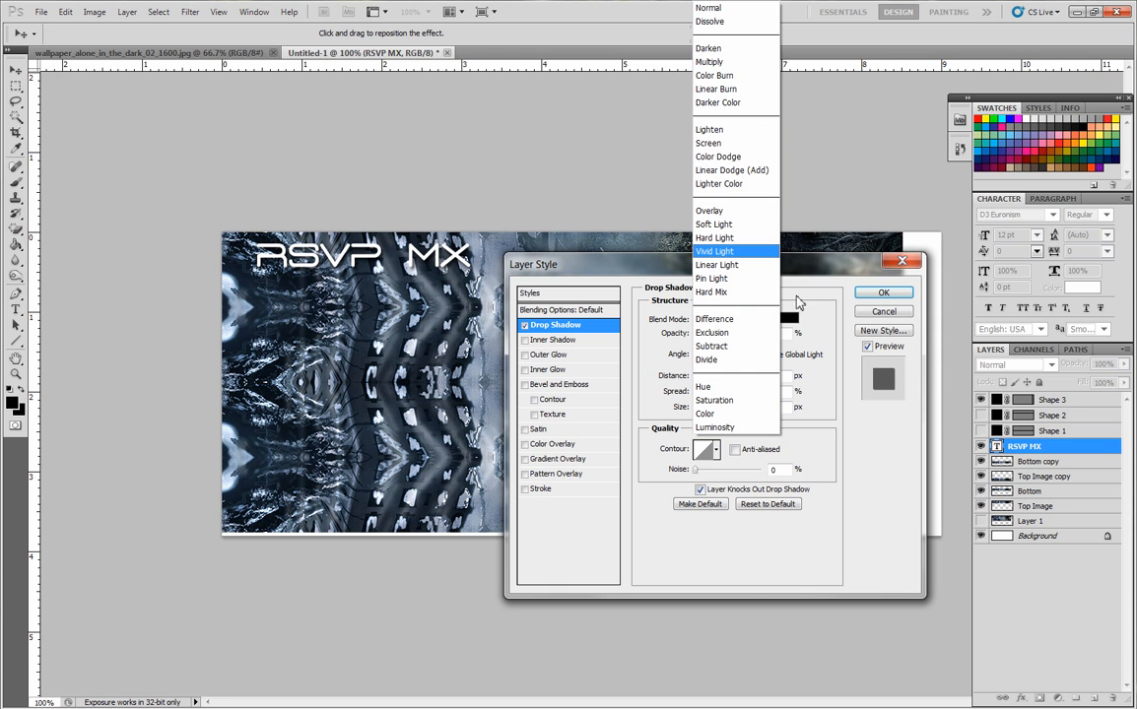
click(816, 280)
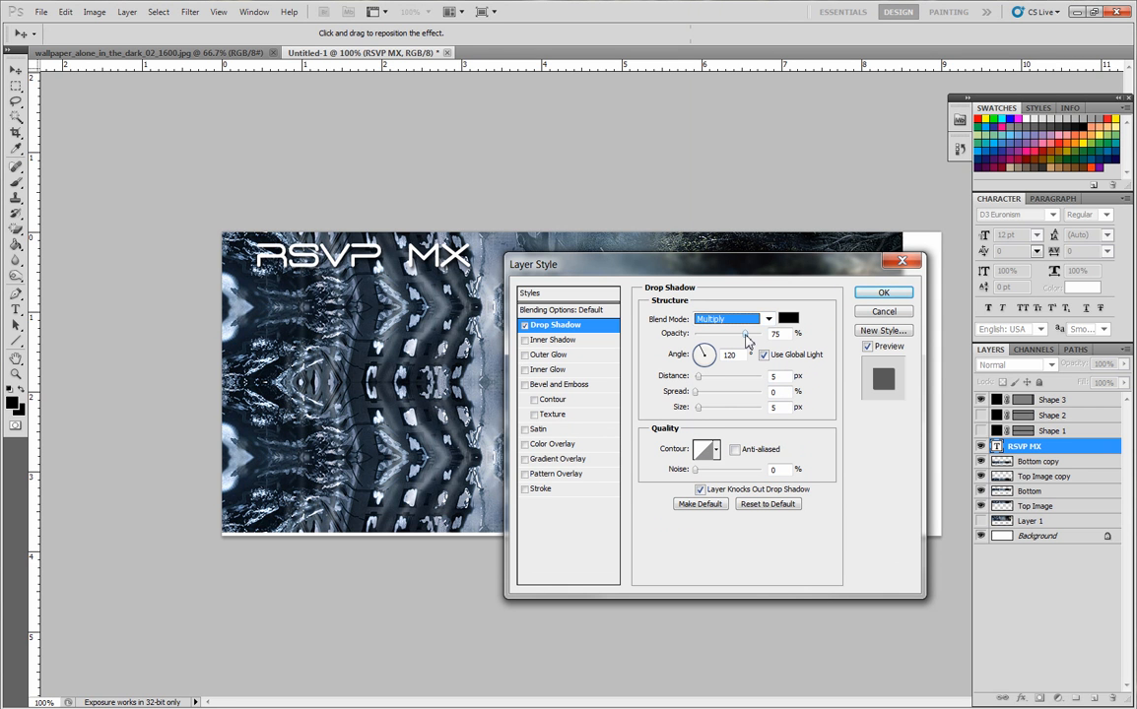
drag(747, 340, 789, 334)
- Adjust the drop shadow to a 53% spread, 1 px size and 4 px distance
mouse_move(699, 392)
mouse_down()
mouse_move(711, 397)
mouse_move(701, 393)
mouse_up()
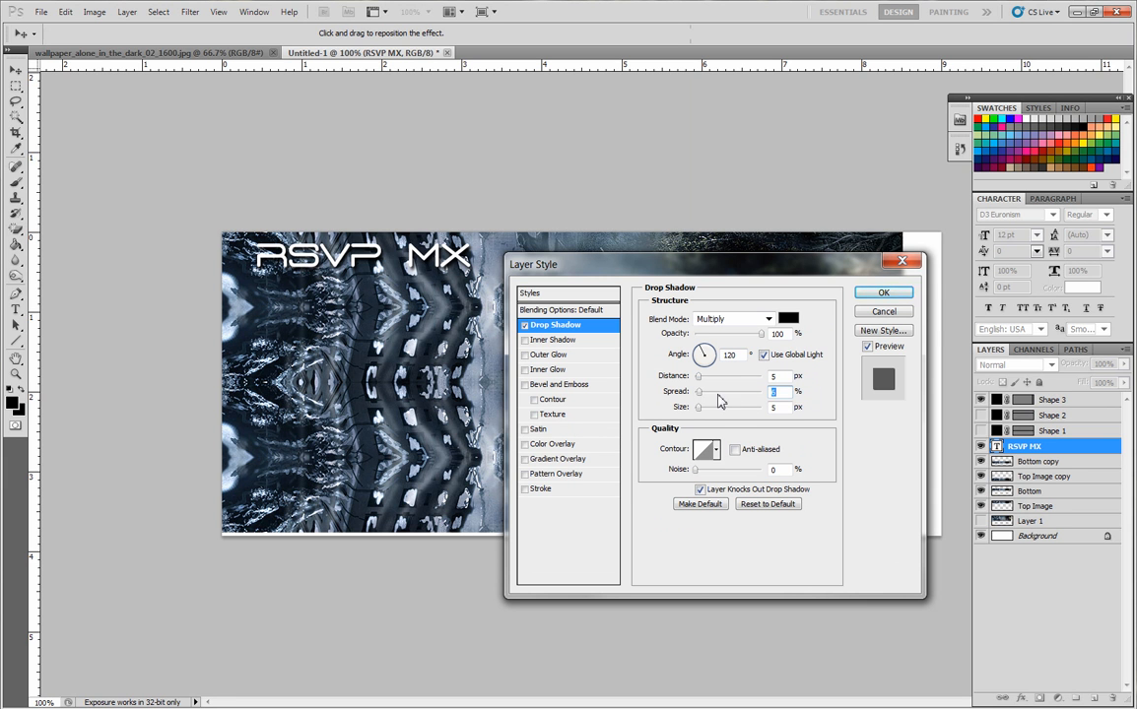
click(678, 392)
mouse_move(698, 392)
mouse_down()
mouse_move(802, 406)
mouse_move(713, 391)
mouse_up()
drag(678, 384, 720, 384)
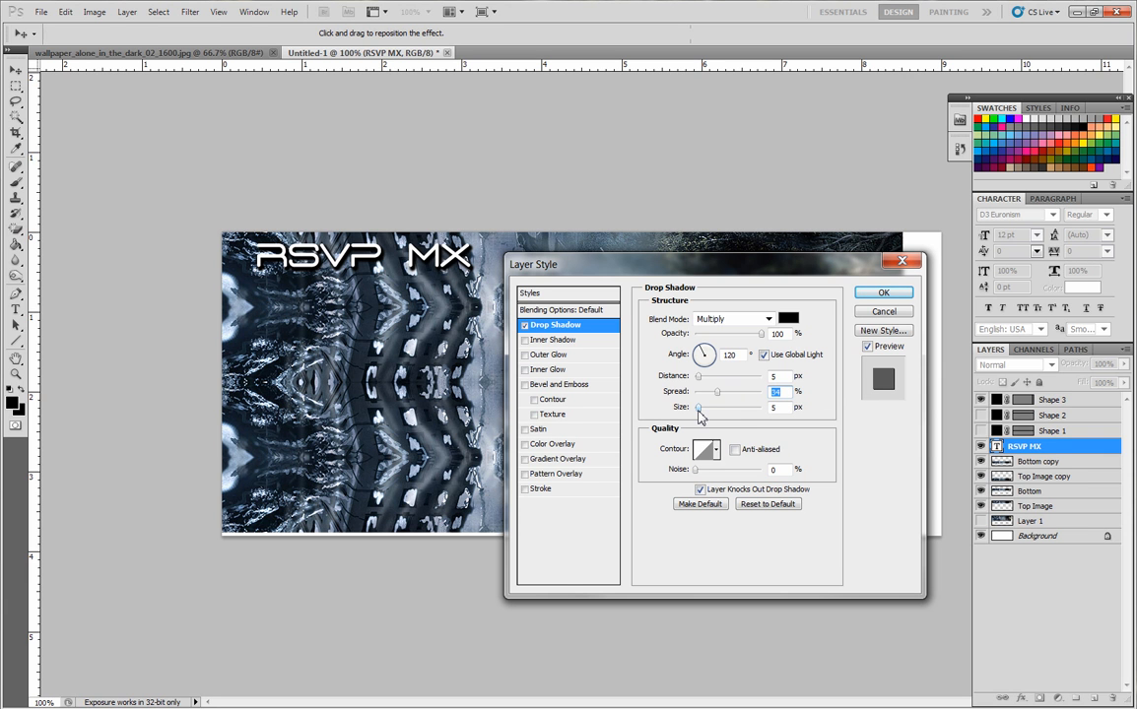
drag(701, 413, 699, 385)
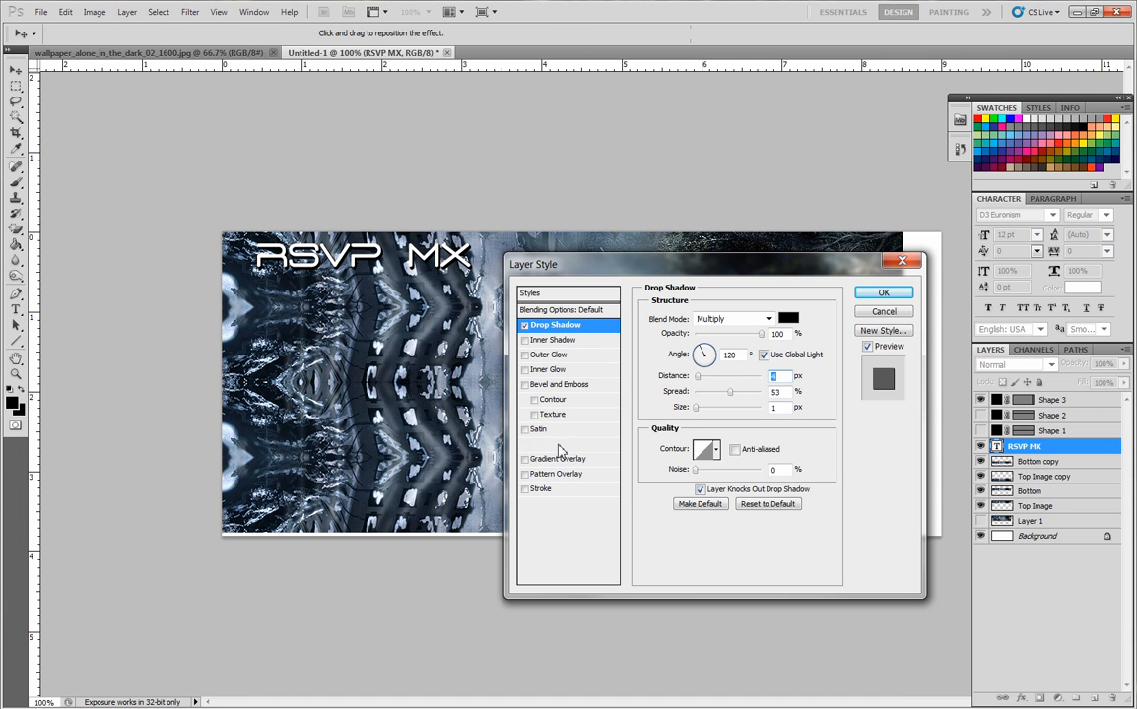
- Try Bevel and Emboss and several Gradient Overlay presets on the RSVP MX text, then switch both effects off
click(566, 384)
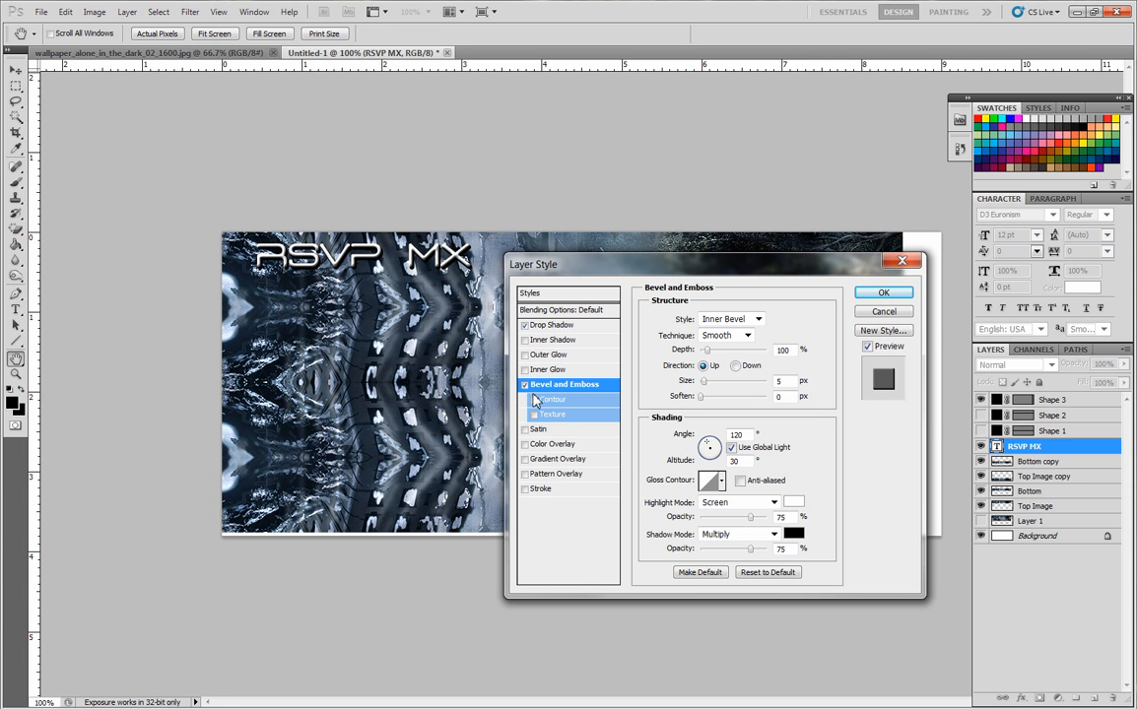
click(525, 384)
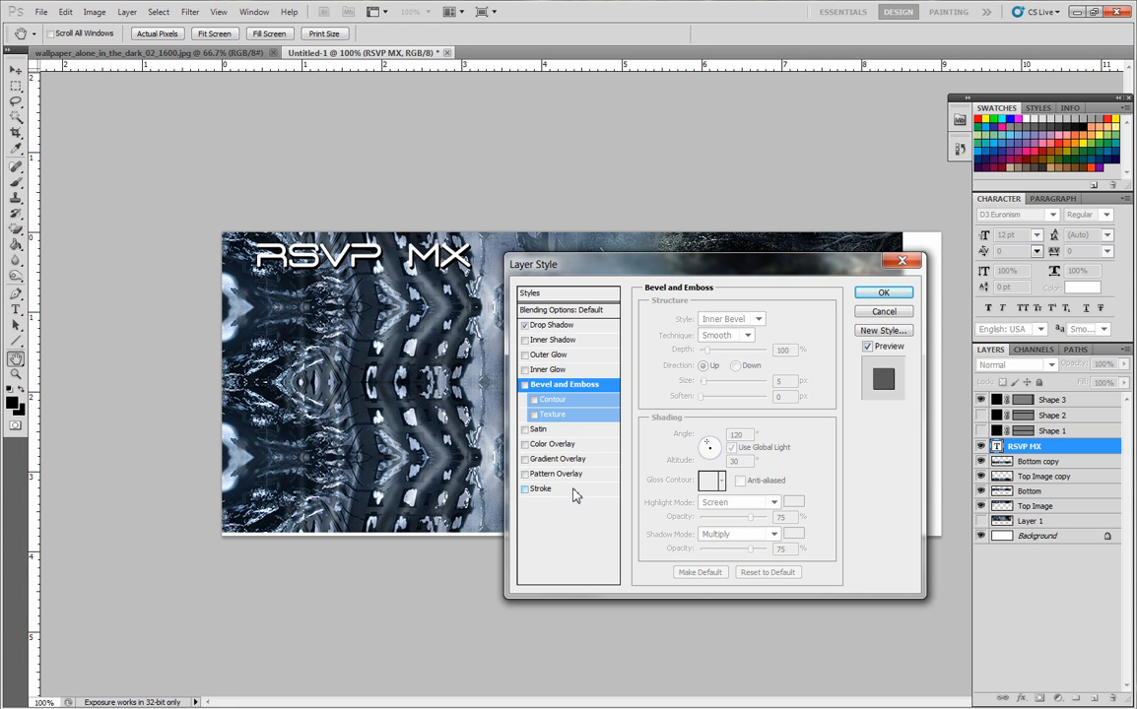
click(552, 459)
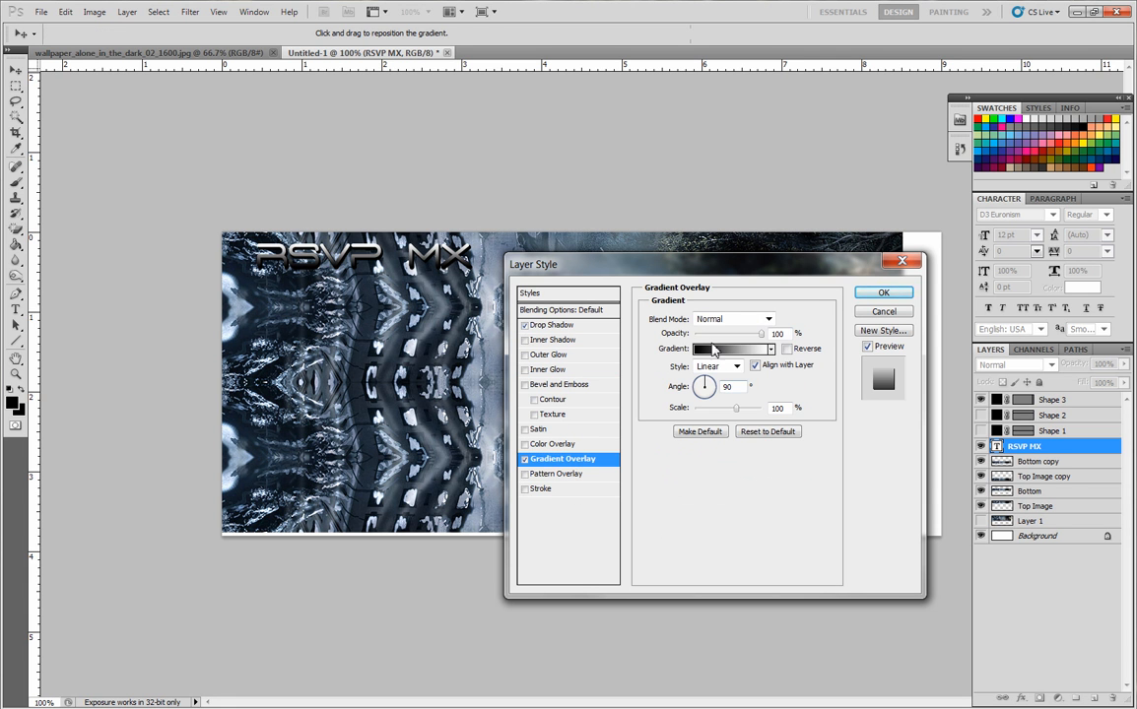
click(713, 351)
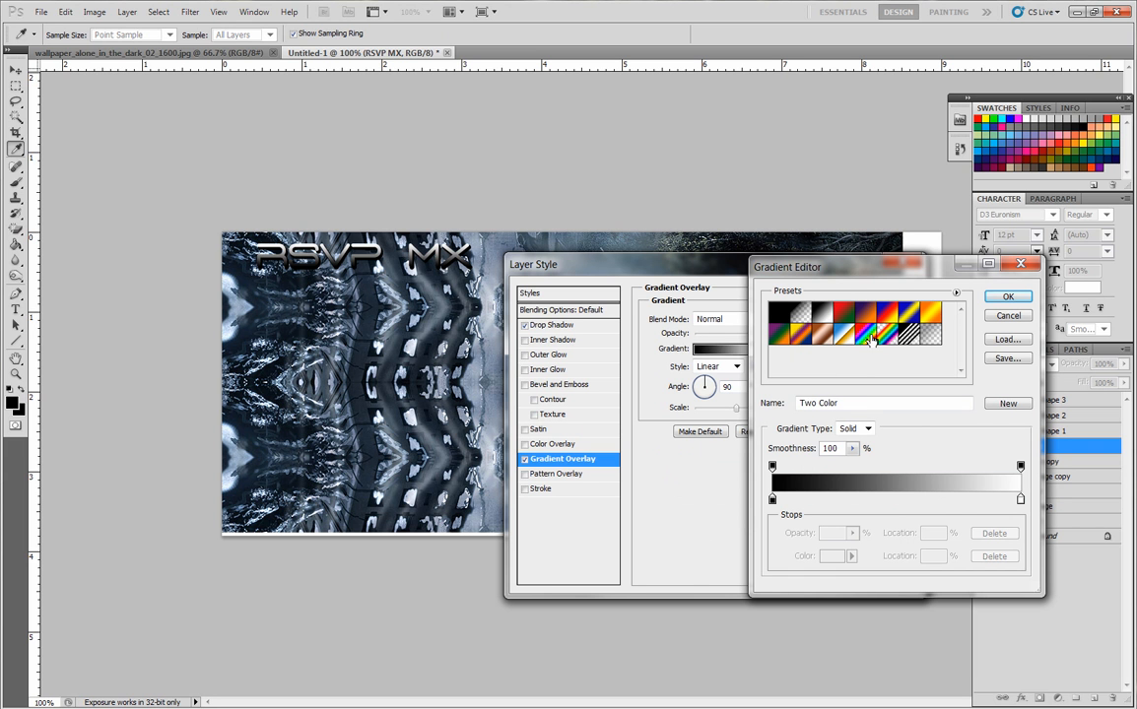
click(871, 339)
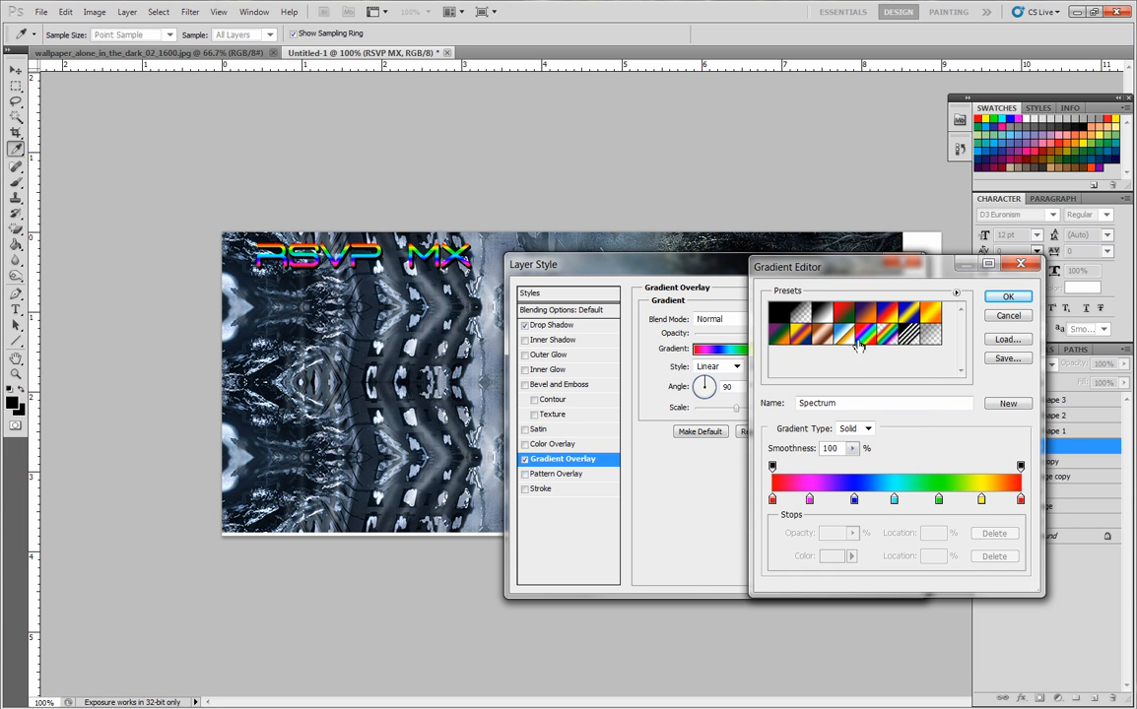
click(783, 313)
click(828, 316)
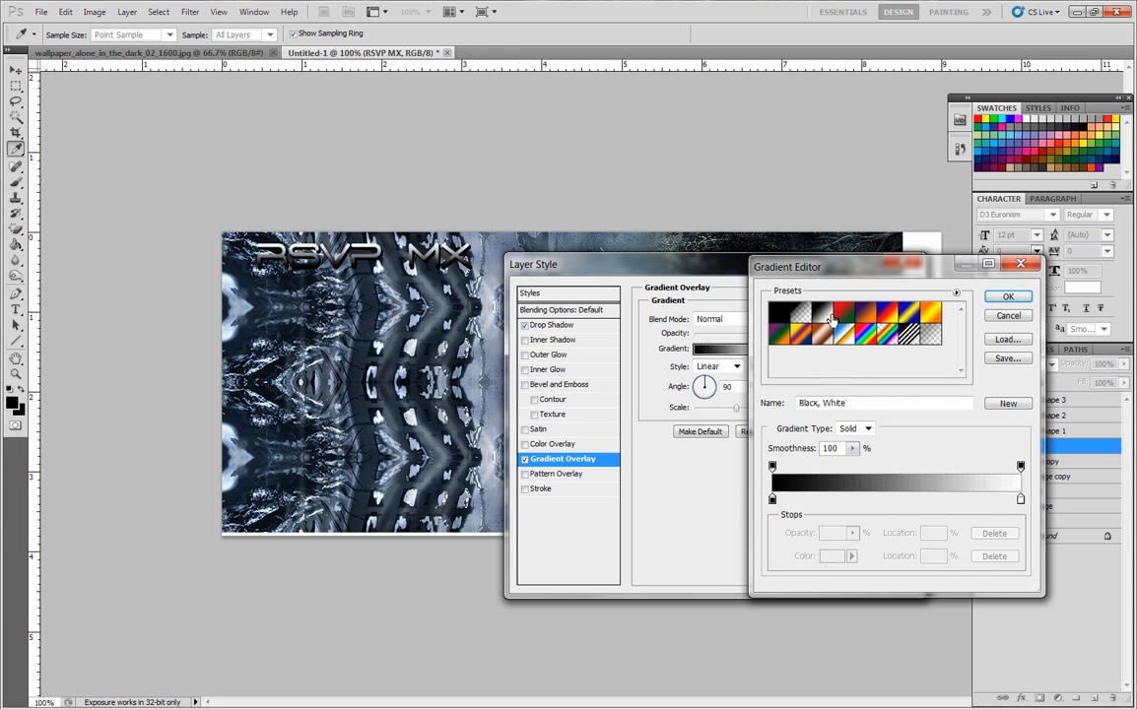
click(844, 313)
click(859, 336)
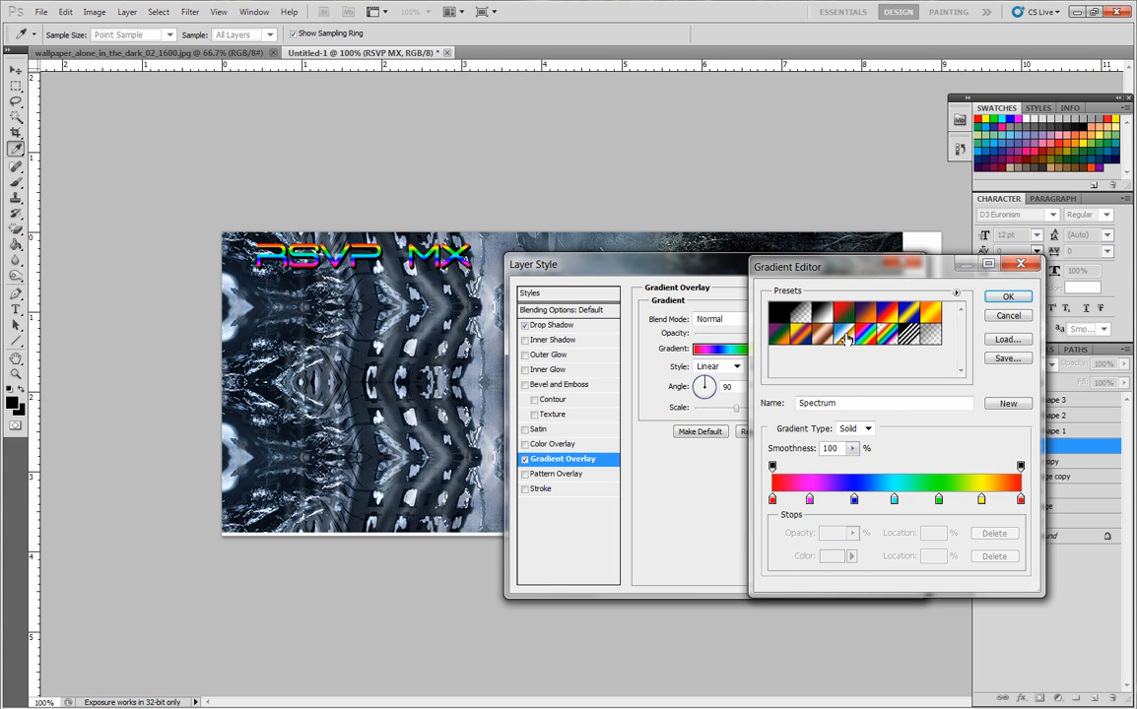
click(845, 337)
click(800, 335)
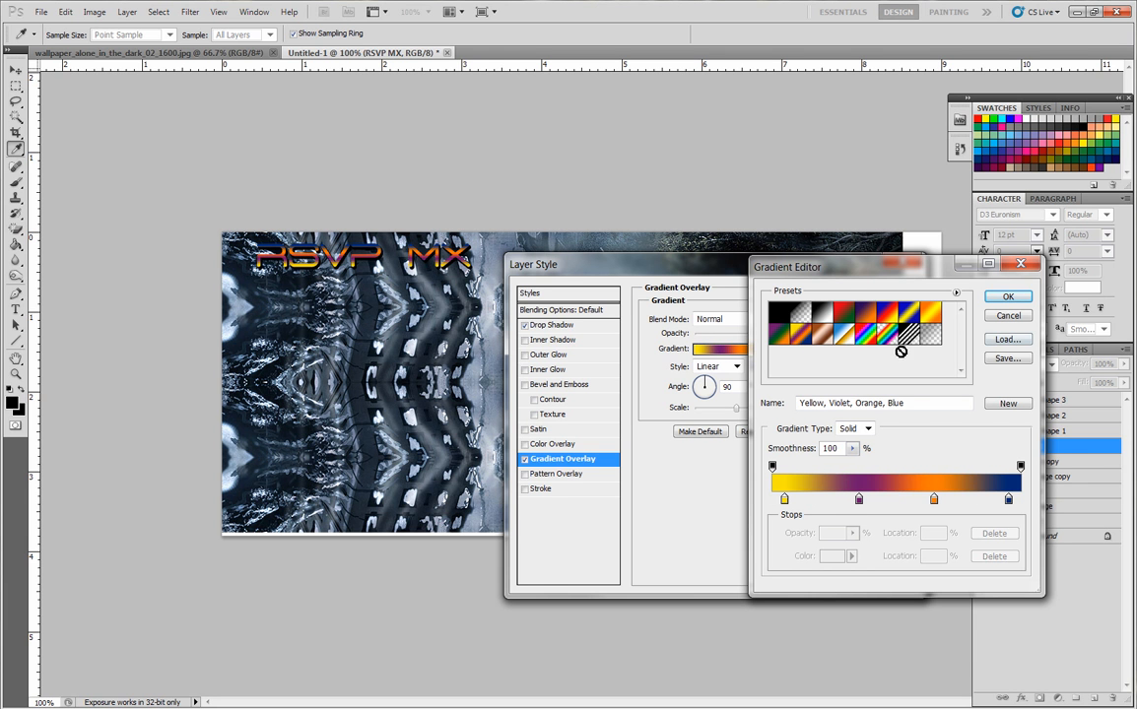
click(779, 314)
click(1008, 297)
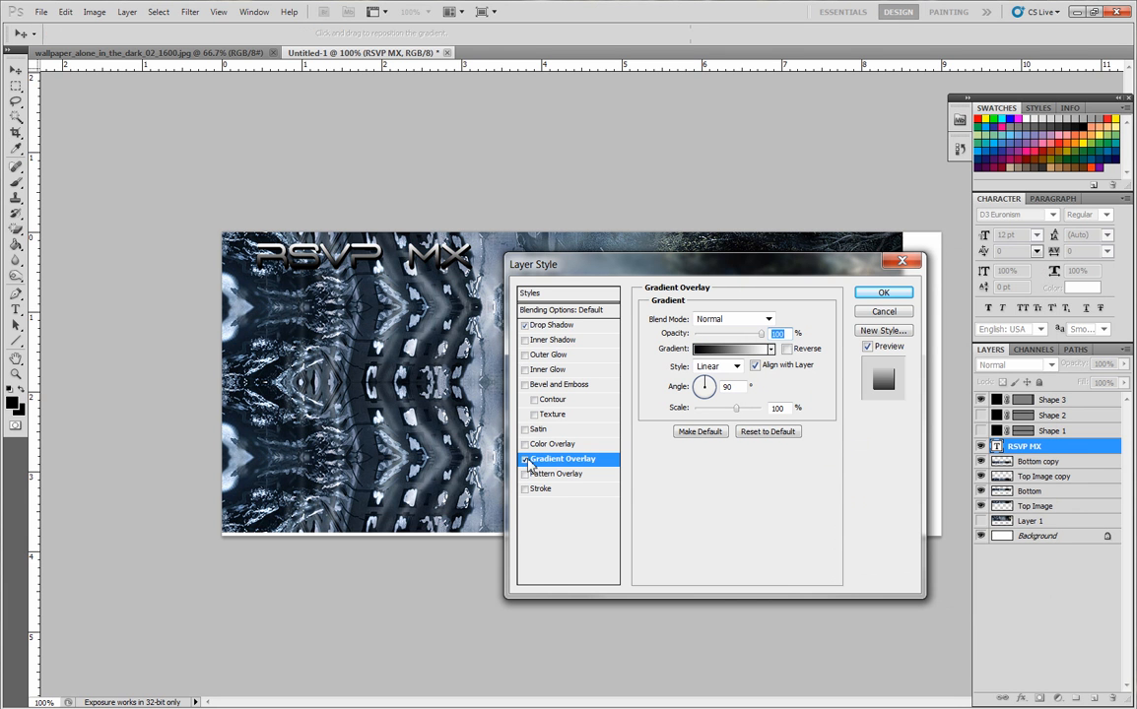
click(525, 460)
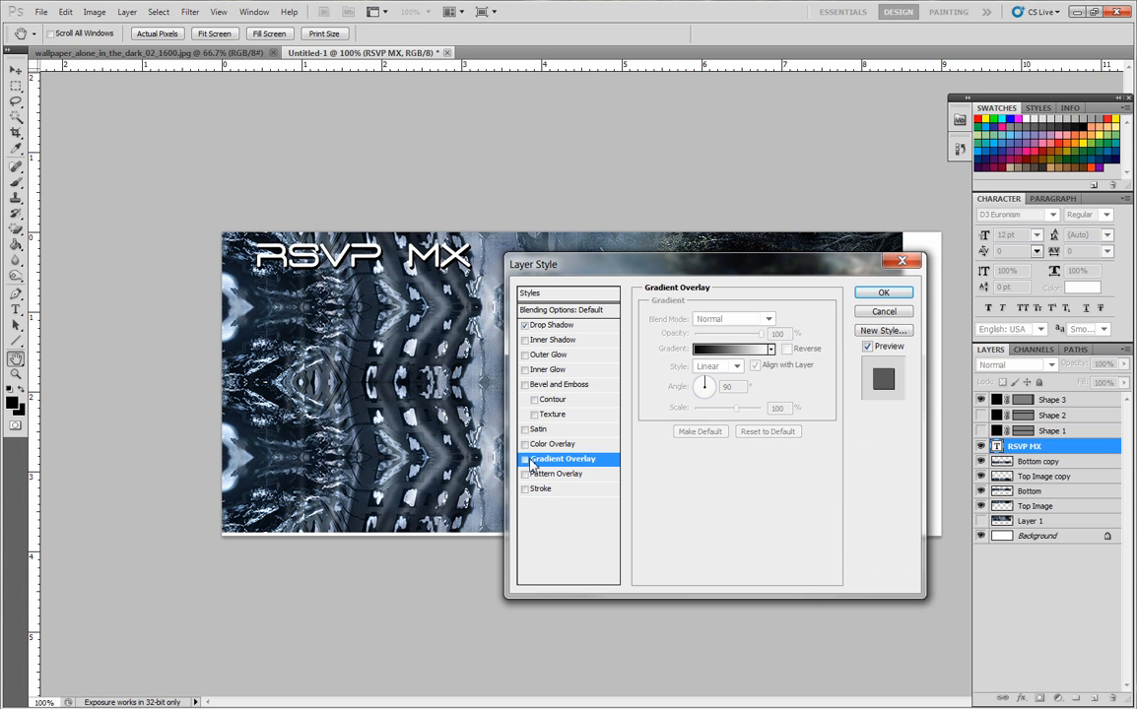
- Accept the layer style and move the RSVP MX text sideways to the graphic's top centre, ending with the Type tool active
click(884, 293)
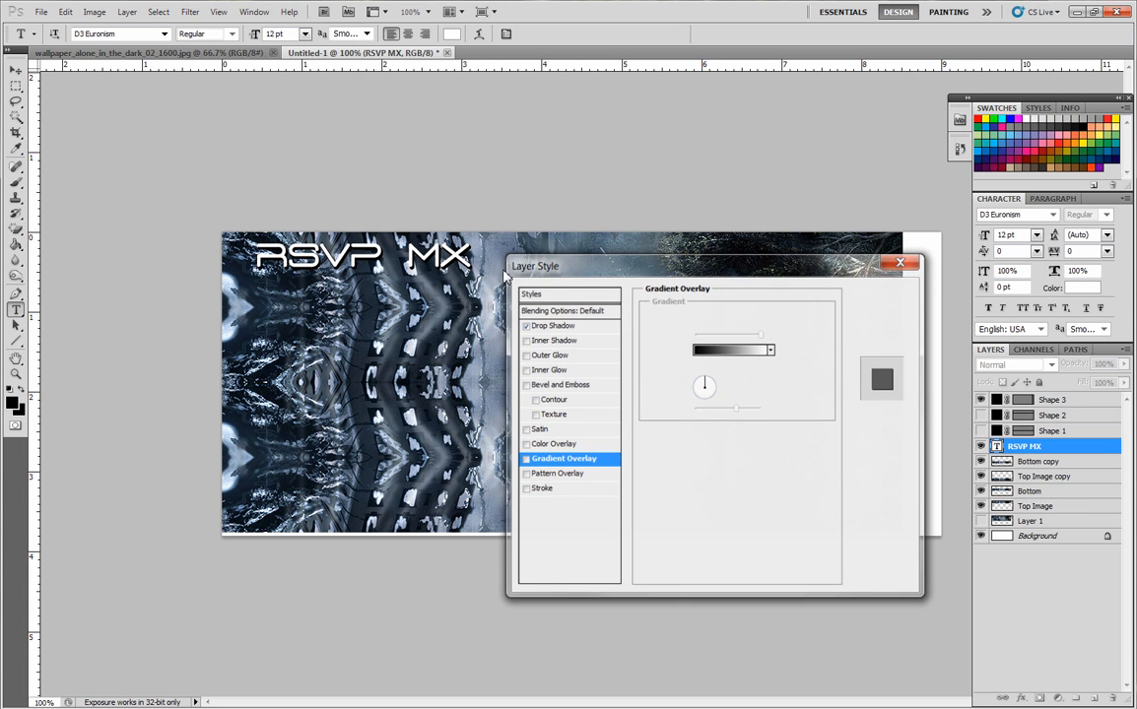
drag(358, 263, 530, 265)
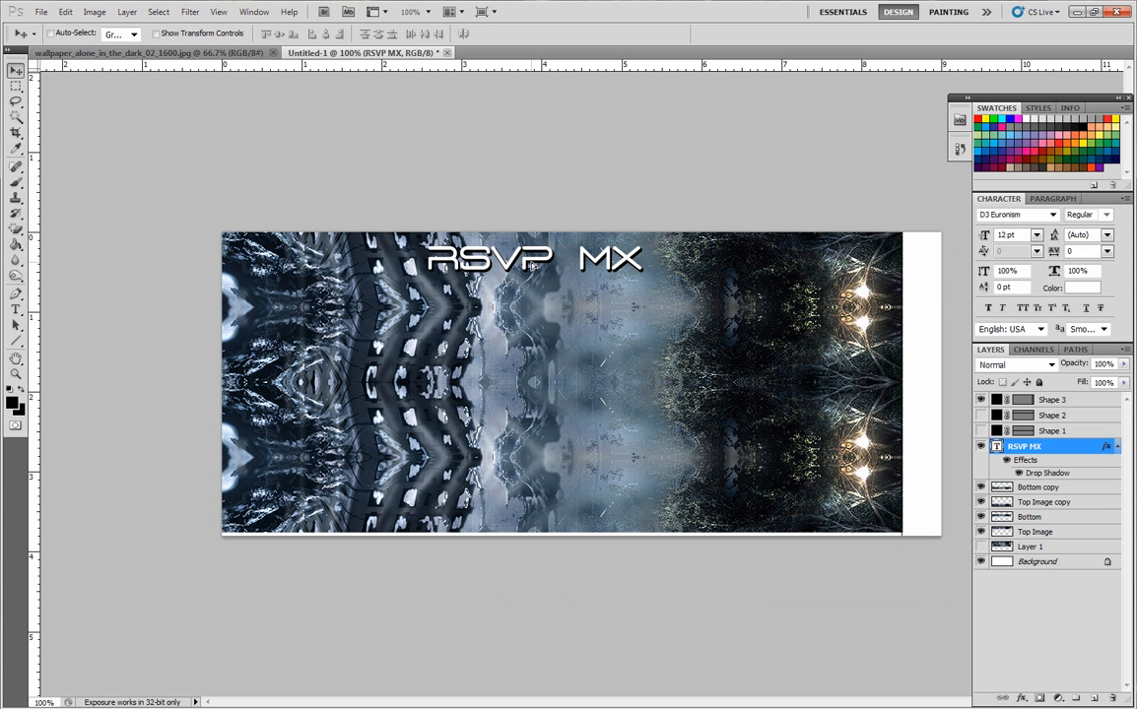
click(15, 308)
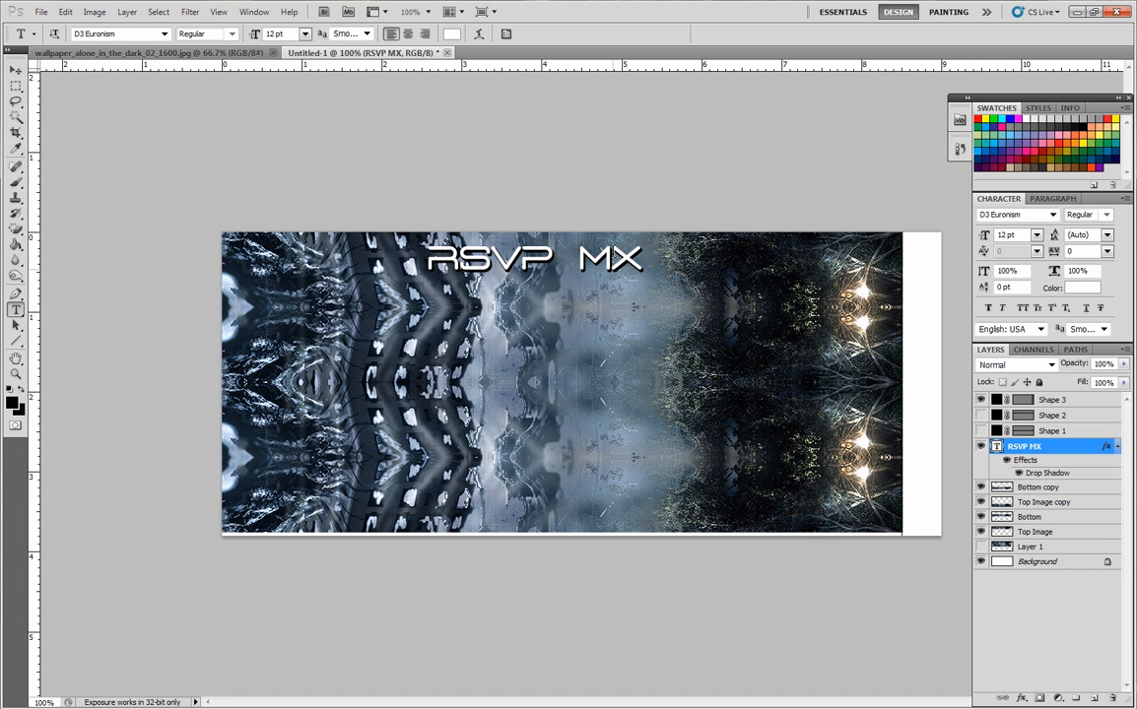
- Add a new empty layer directly above the Background layer
click(16, 70)
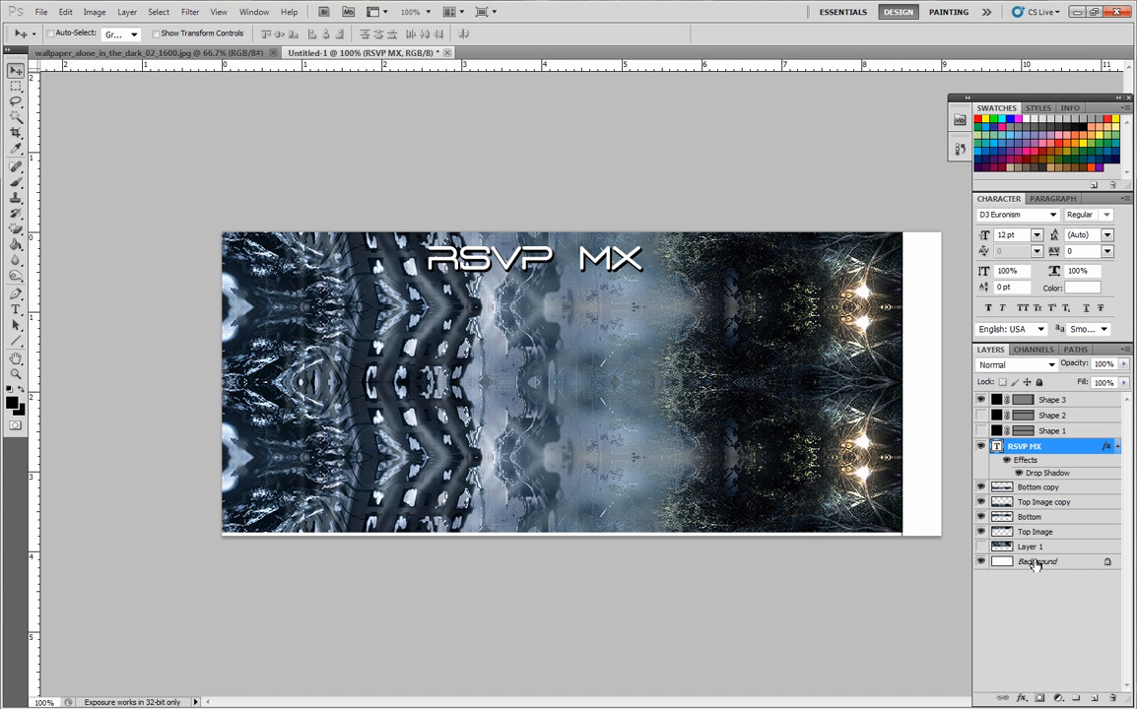
click(1032, 565)
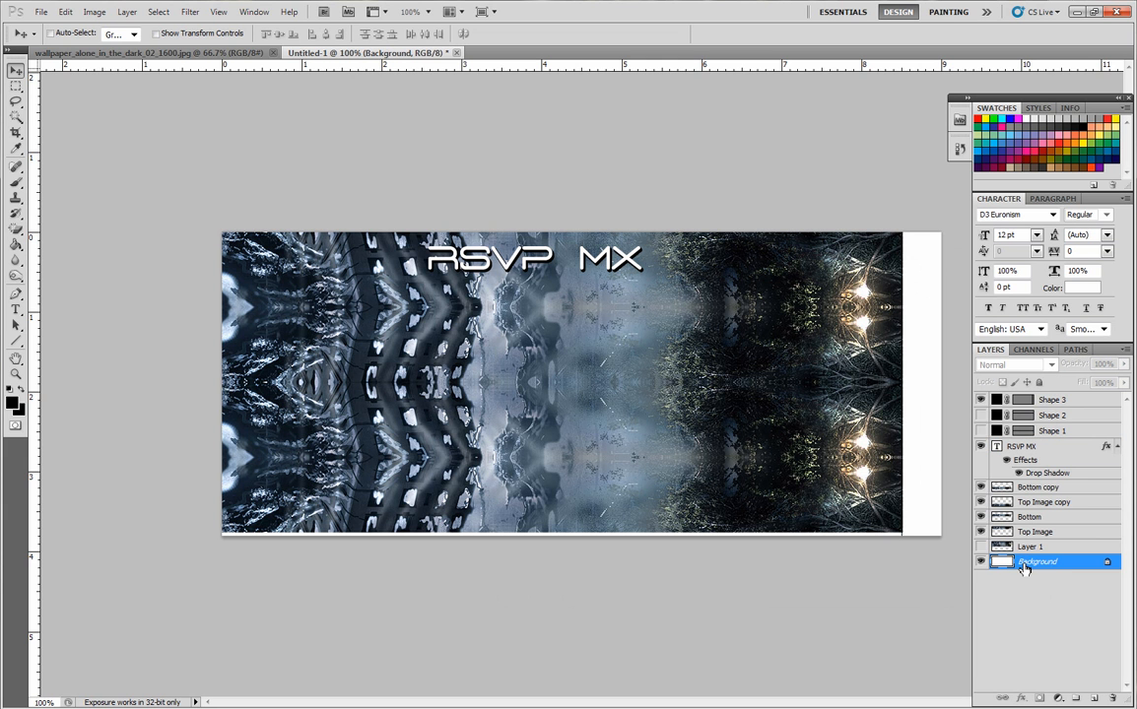
key(ctrl+alt+shift+n)
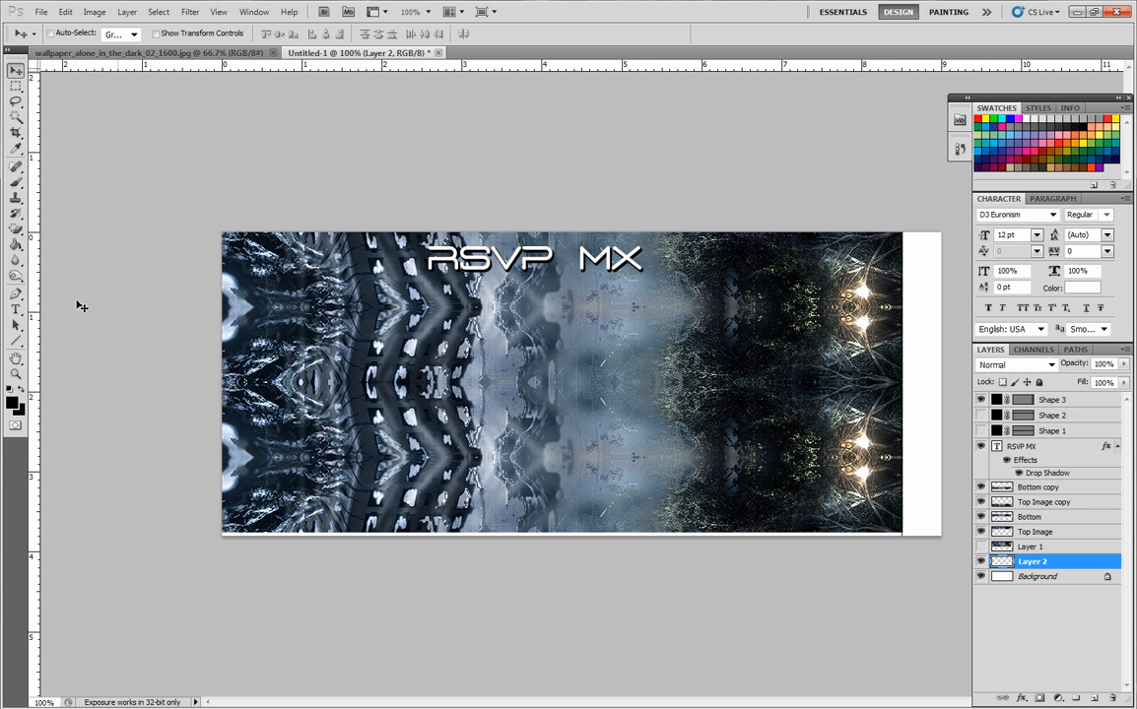
- Draw a black rectangle band across the graphic's bottom edge and place its layer above the wallpaper layers, just below the RSVP MX text
click(16, 86)
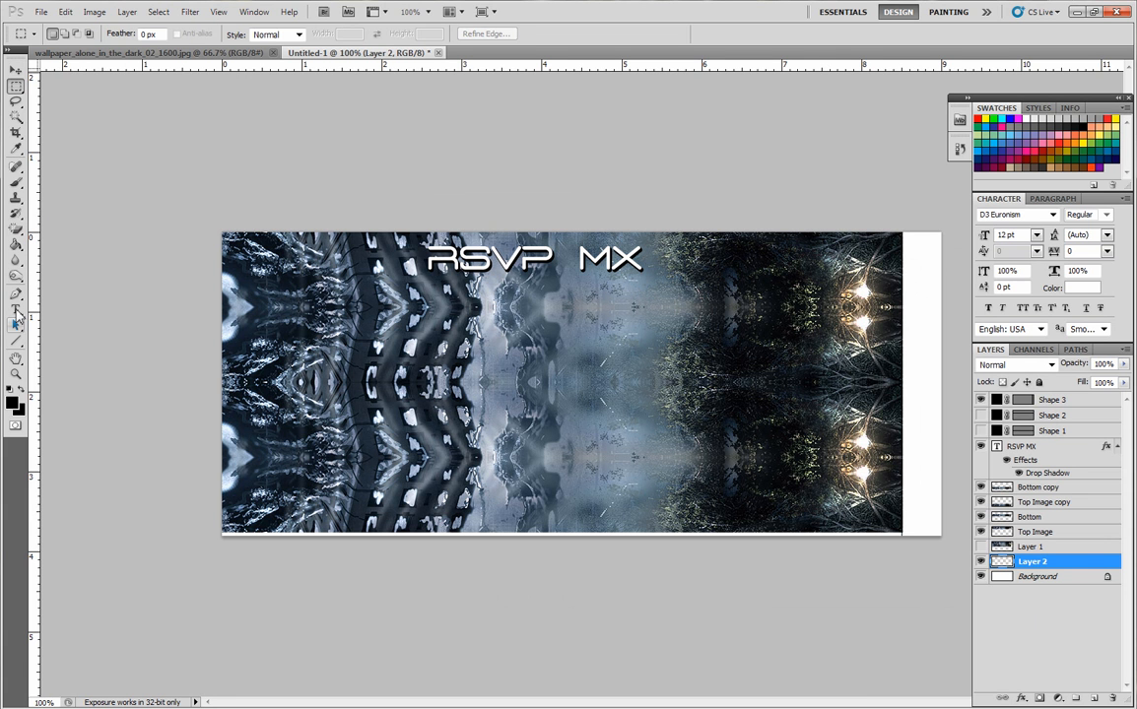
click(15, 340)
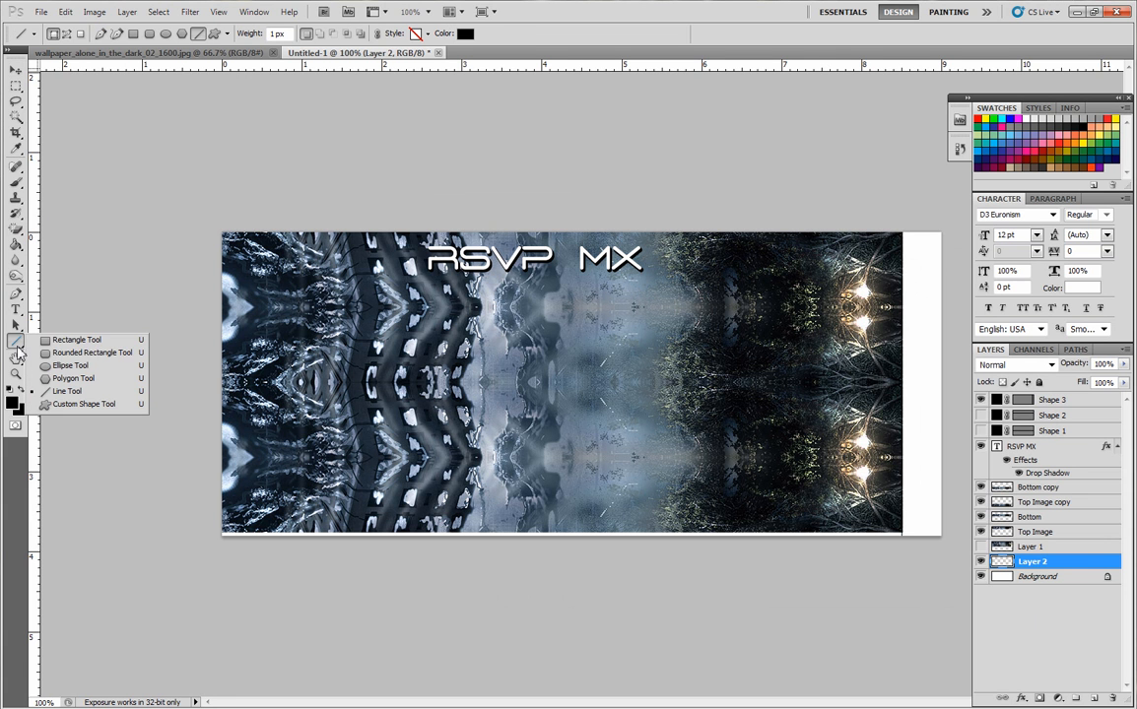
click(74, 340)
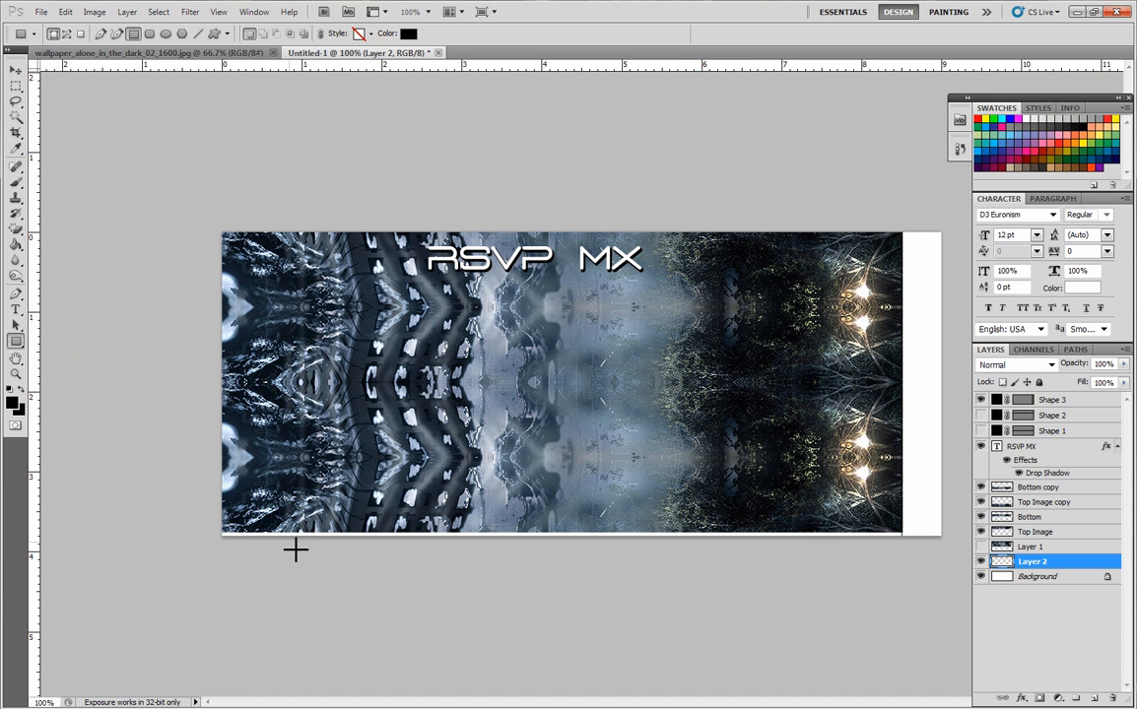
drag(206, 510, 242, 519)
drag(391, 540, 947, 563)
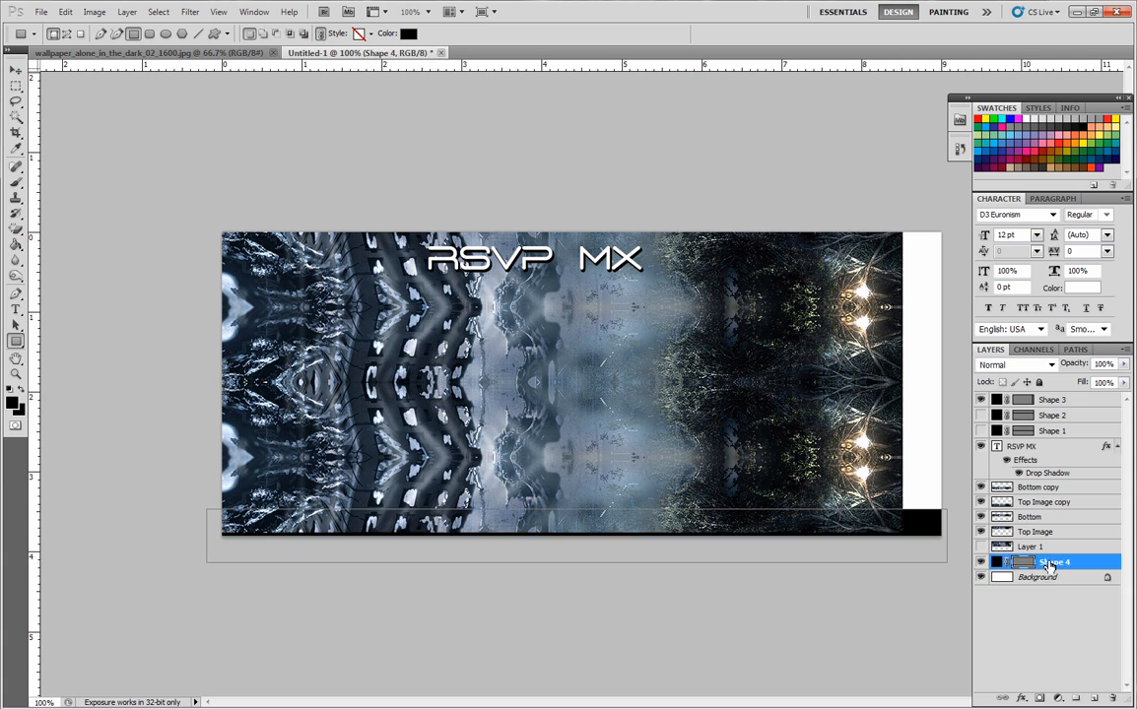
drag(1040, 563, 1039, 483)
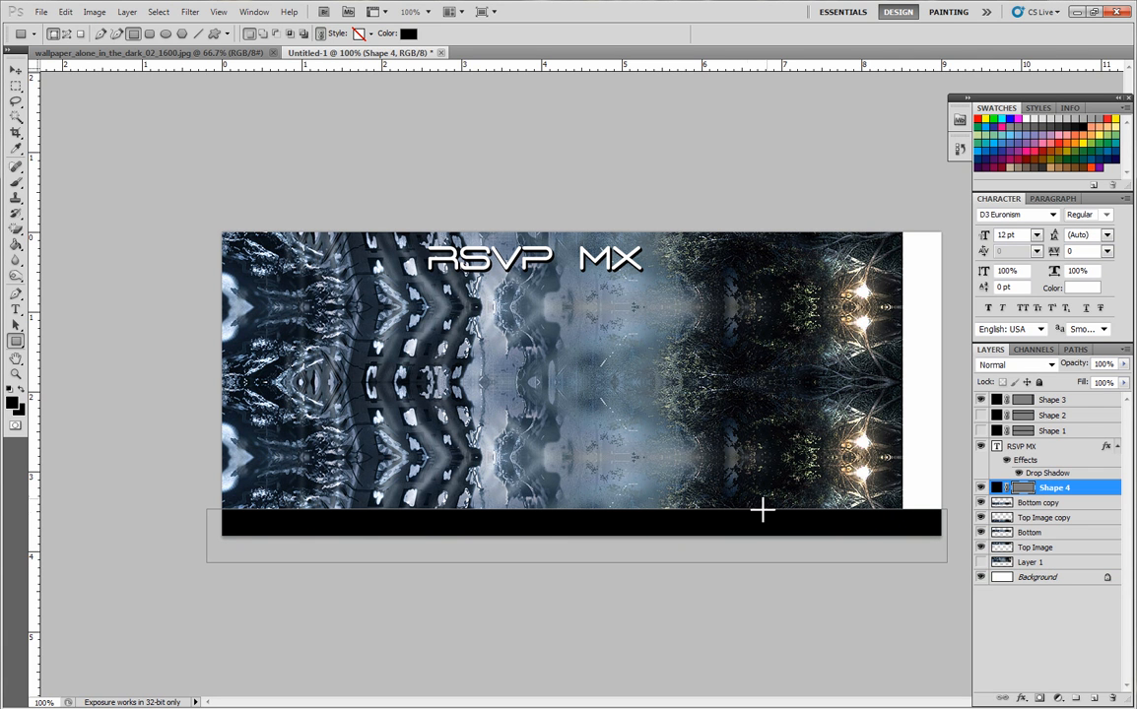
key(v)
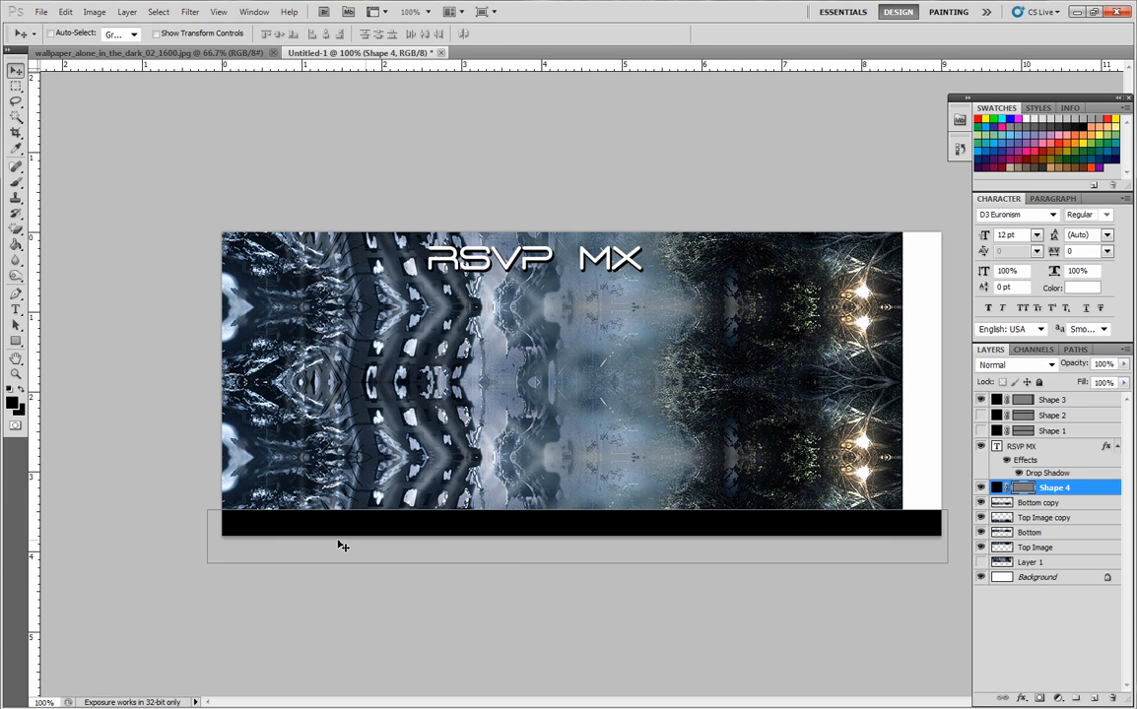
- Set the Type tool's font size to 8 pt, keeping the D3 Euronism font
click(15, 308)
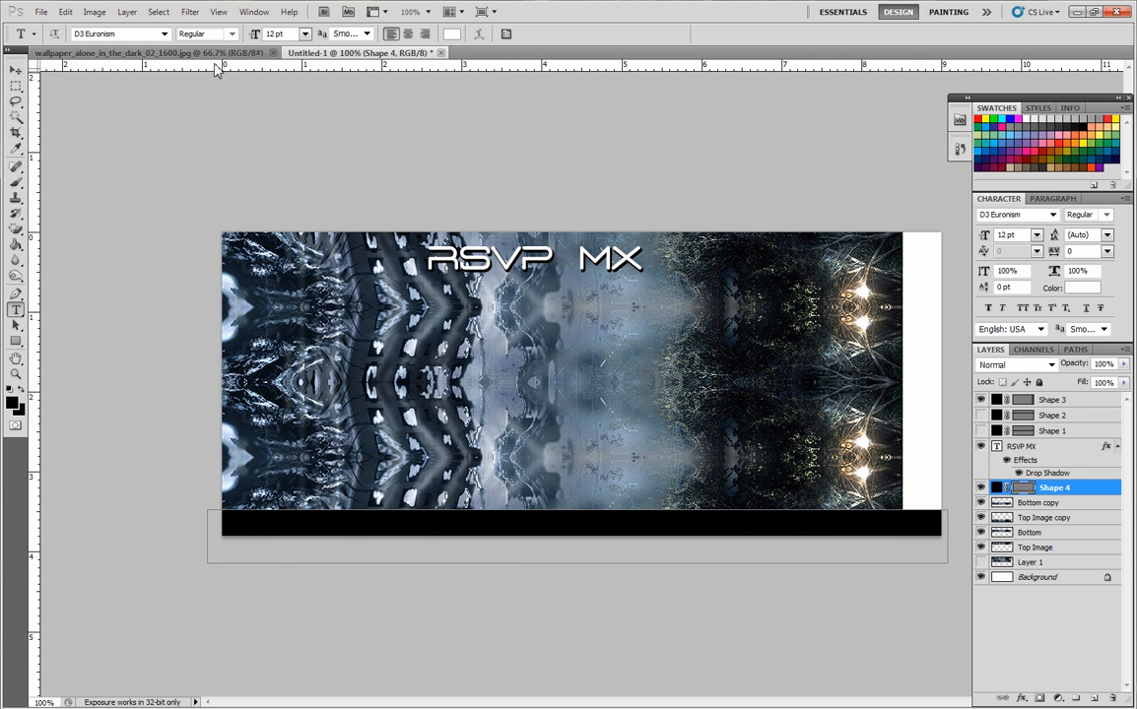
click(305, 34)
click(298, 88)
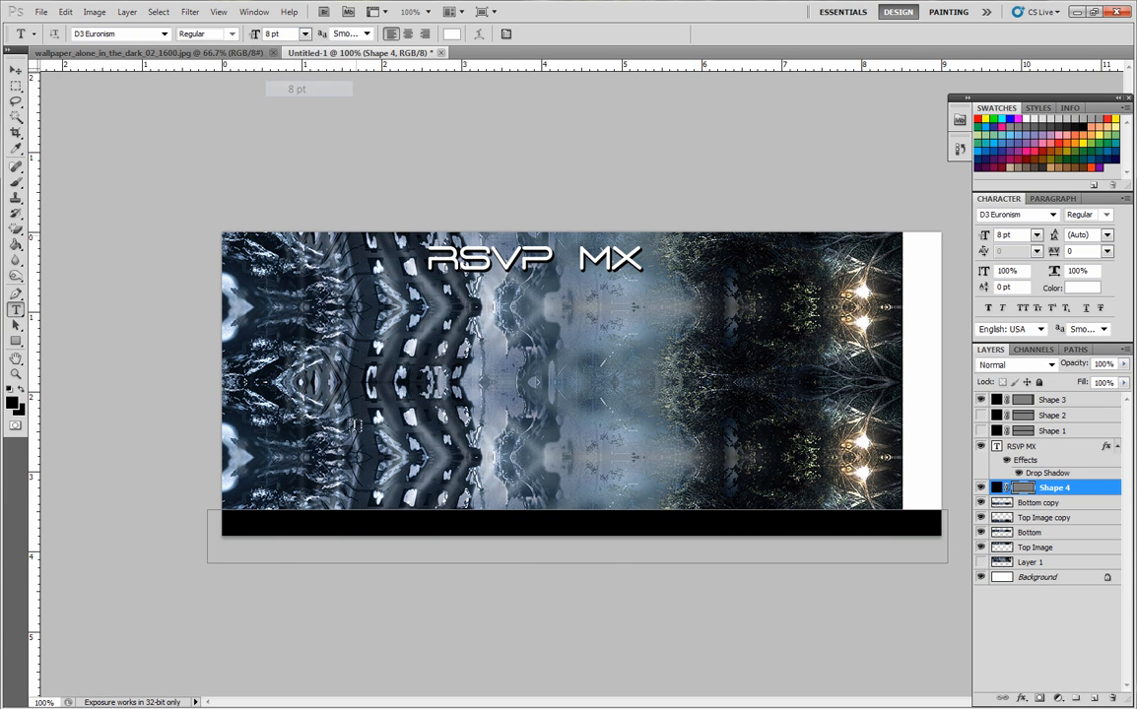
click(299, 527)
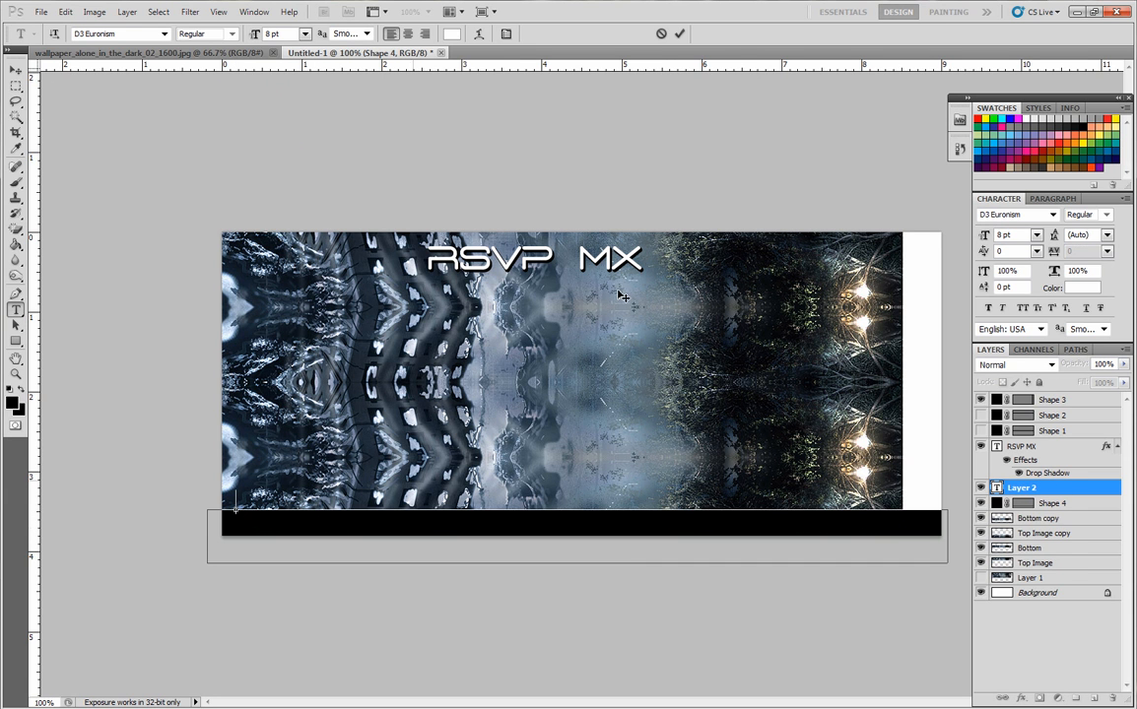
key(Escape)
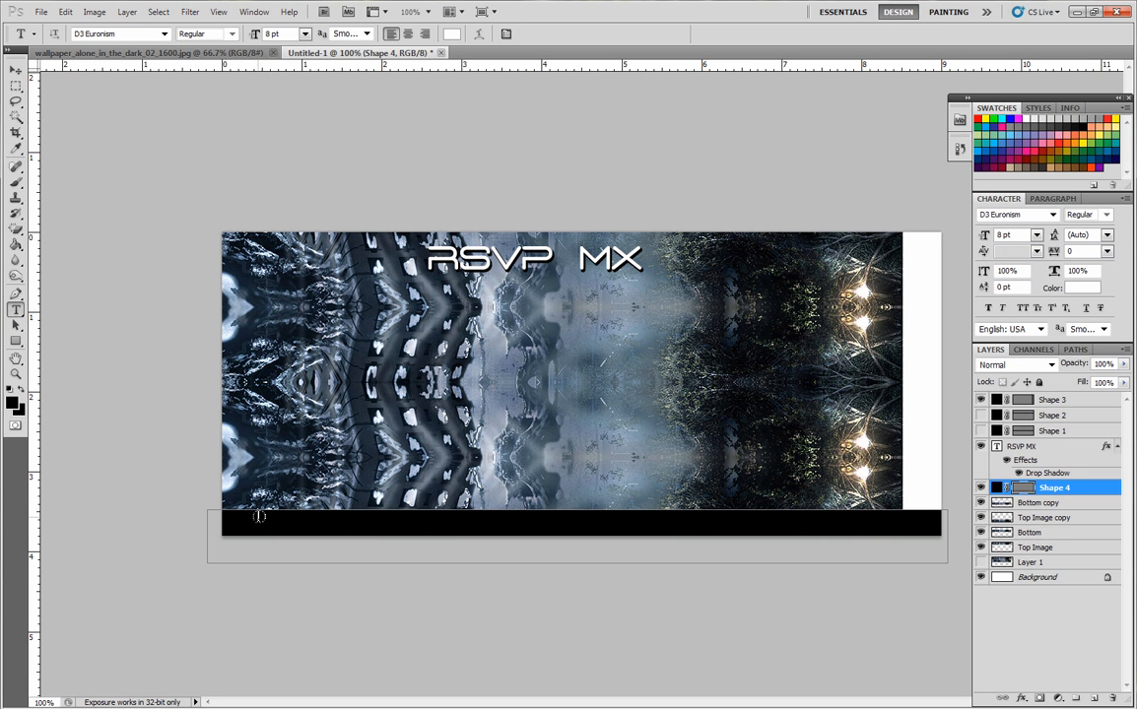
click(260, 519)
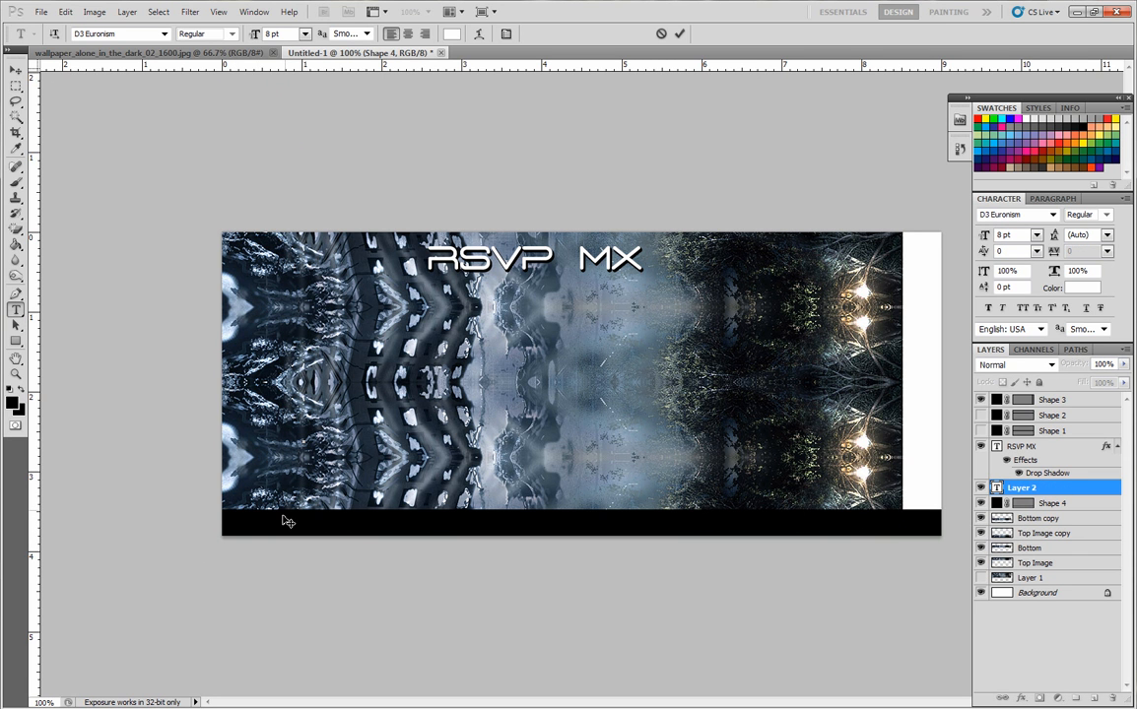
click(662, 34)
- Add a white credit line reading "Made by" plus the creator's nickname and position it inside the black band at its left end
click(259, 517)
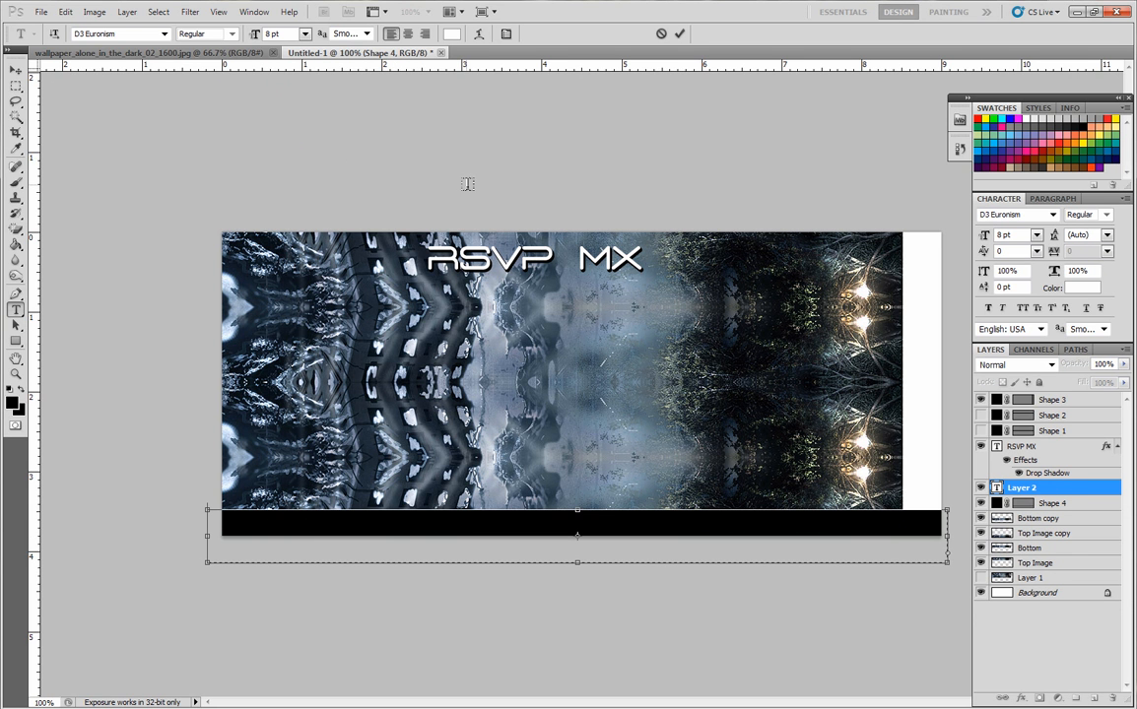
text(MADE BY)
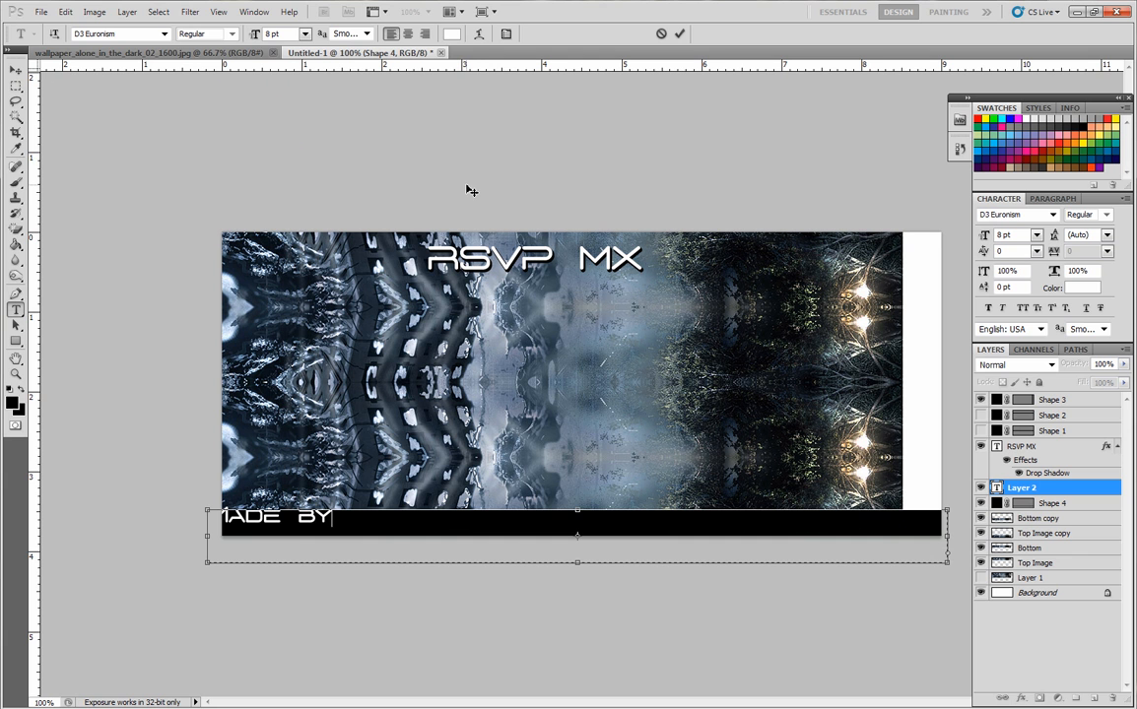
text( IMATT)
key(ctrl+Return)
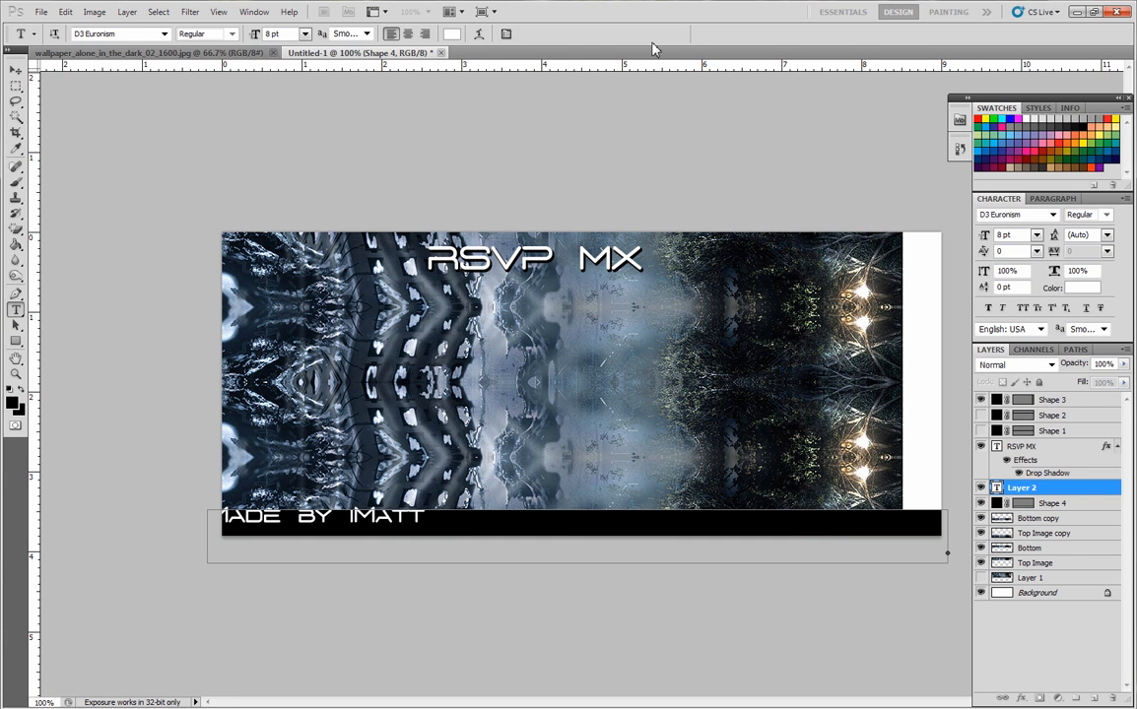
key(v)
drag(299, 520, 320, 527)
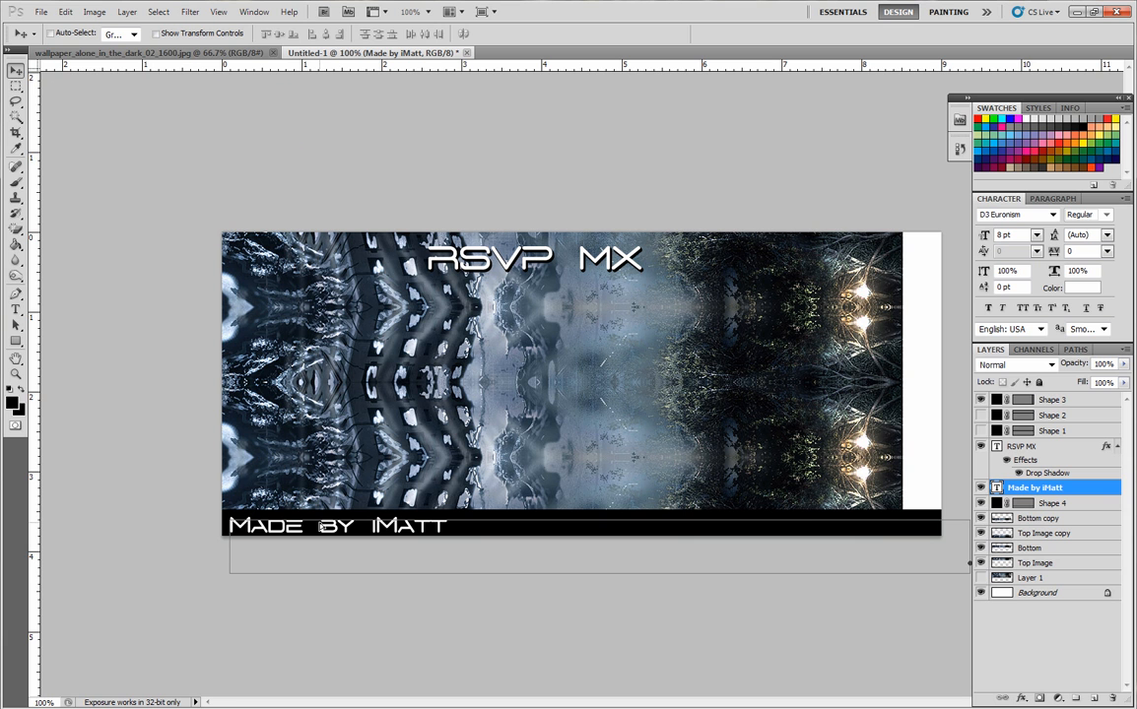
- Select the Top Image copy layer
click(1034, 533)
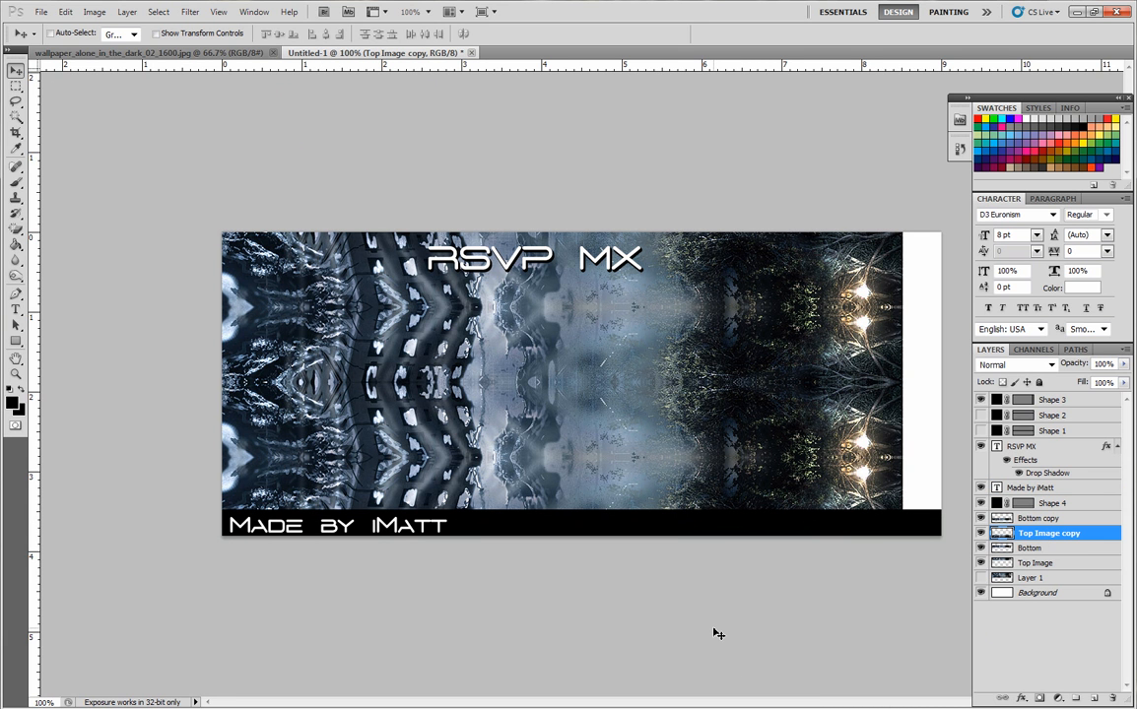